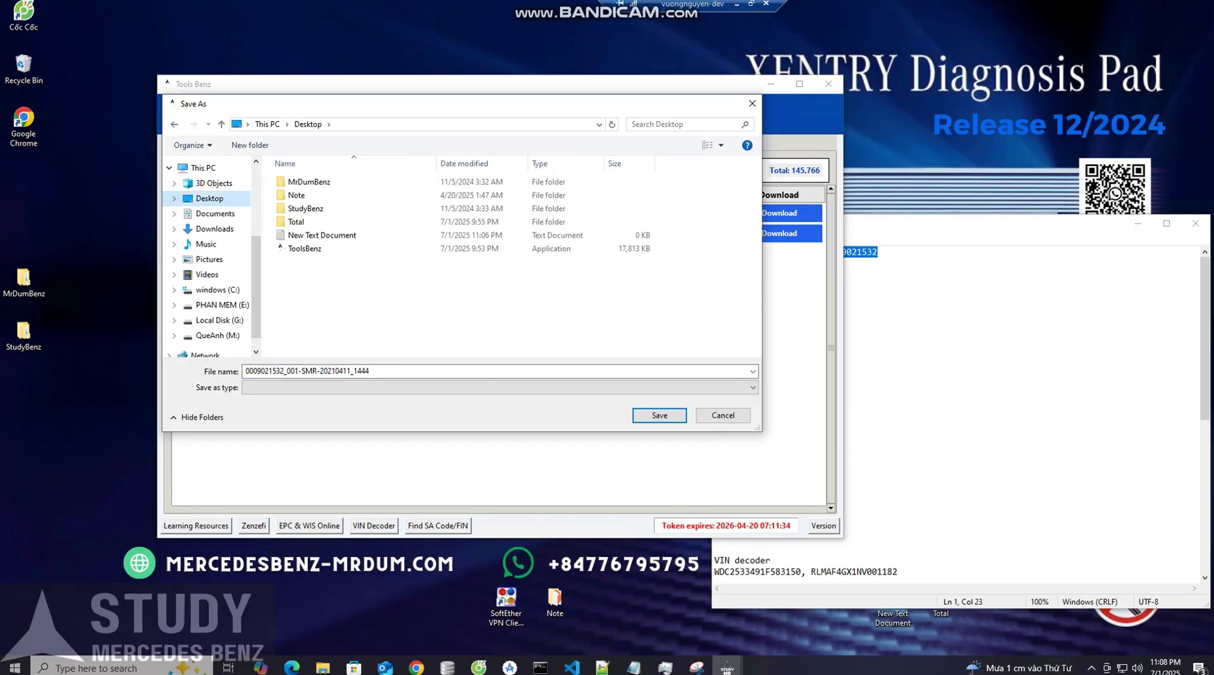
left_click(659, 415)
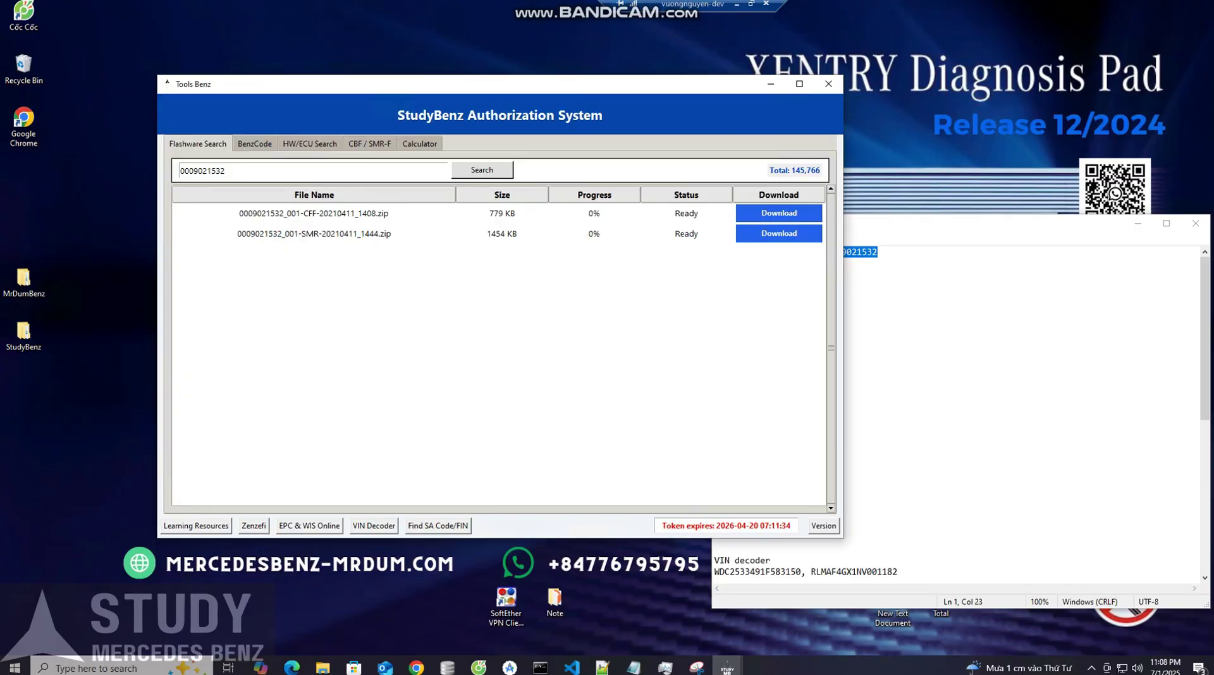
left_click(778, 213)
left_click(659, 416)
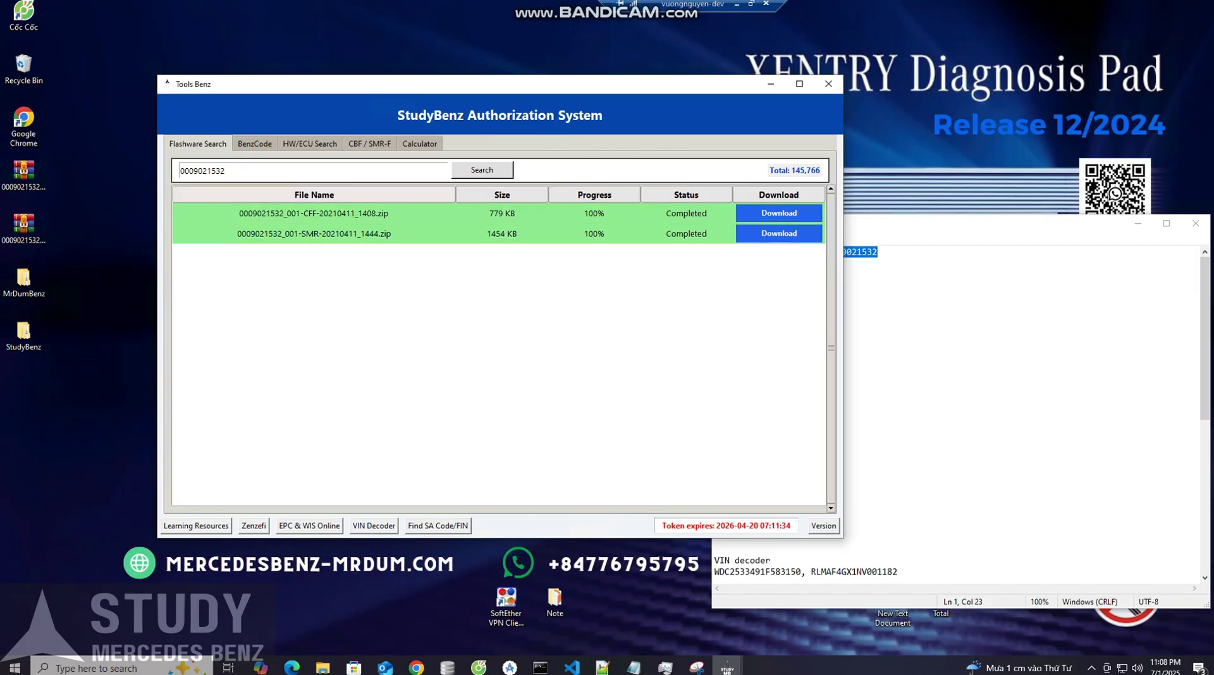
left_click(26, 180)
right_click(30, 184)
left_click(72, 248)
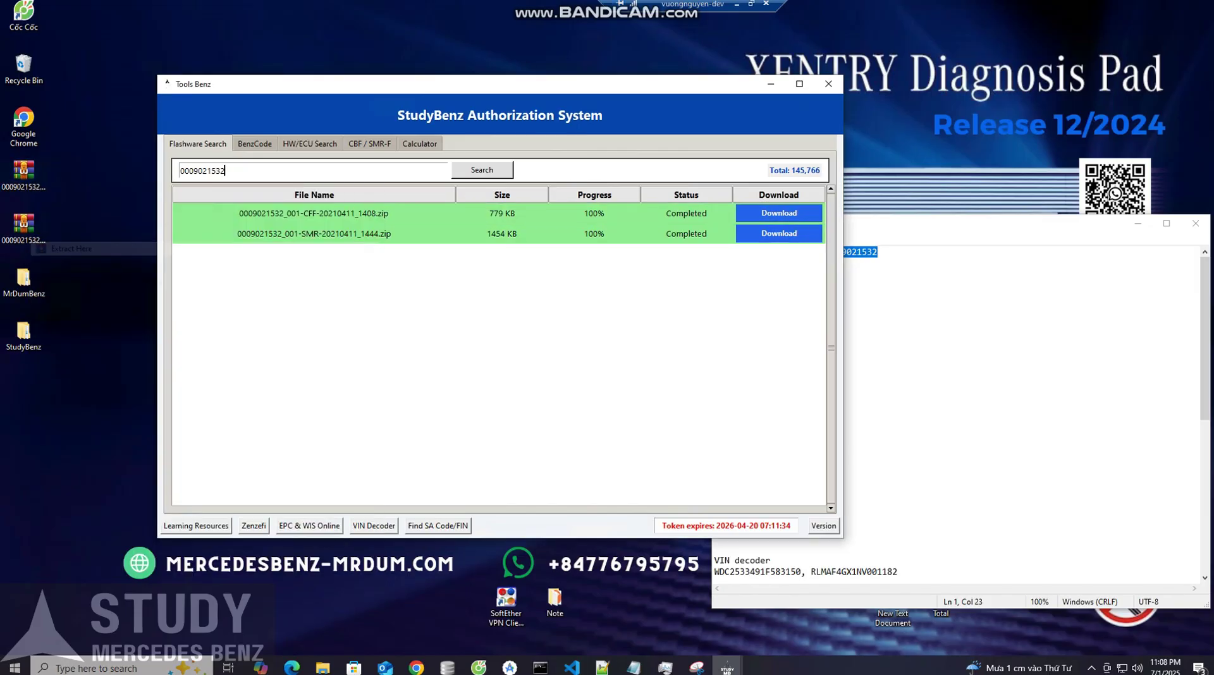
left_click(26, 225)
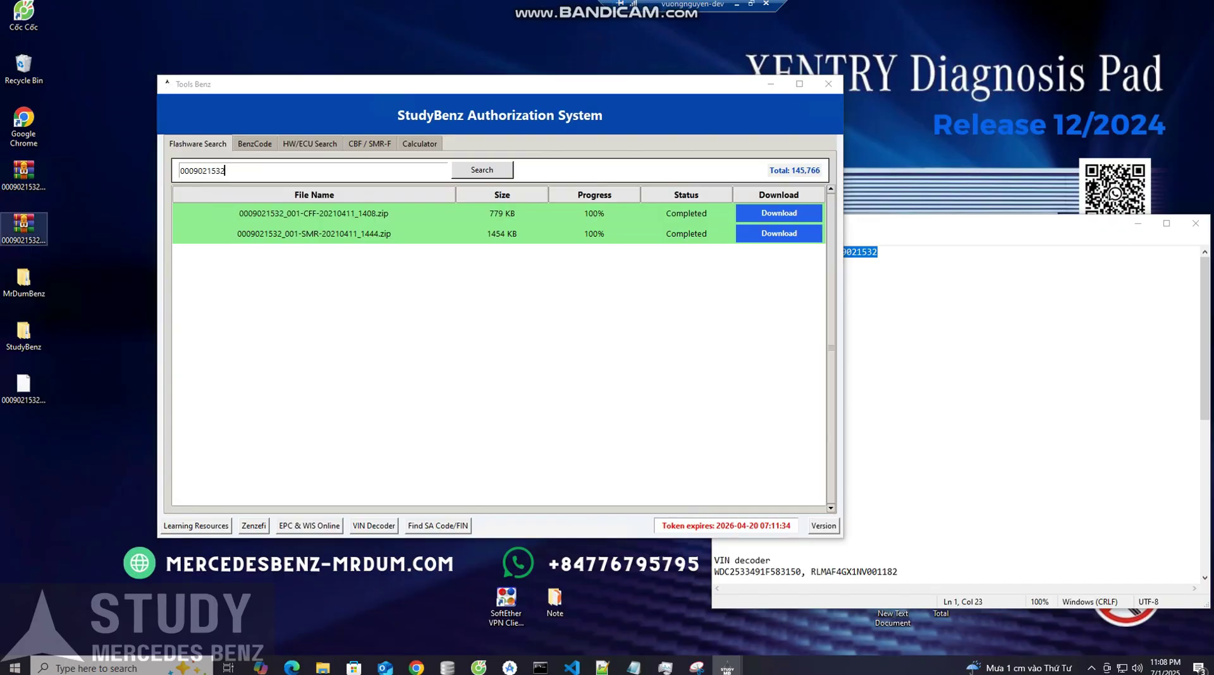
right_click(39, 225)
left_click(79, 290)
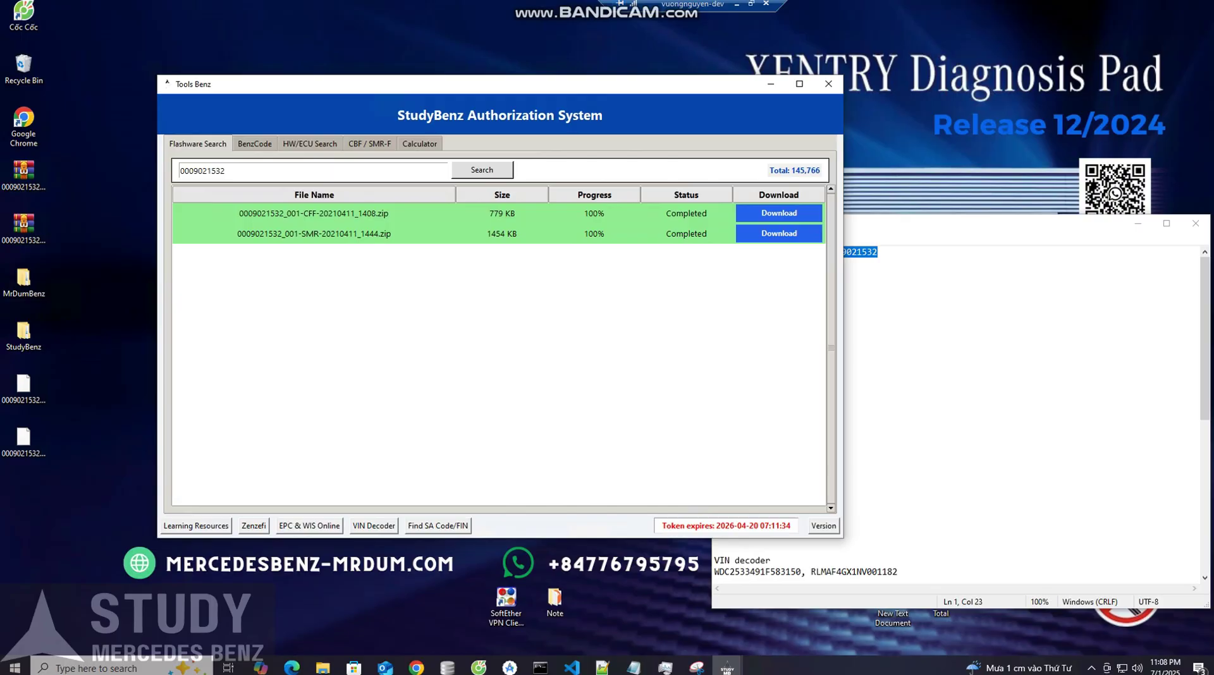
Search the BenzCode database for VIN 167 and ECU hu6, using the values in the text notes
left_click(885, 298)
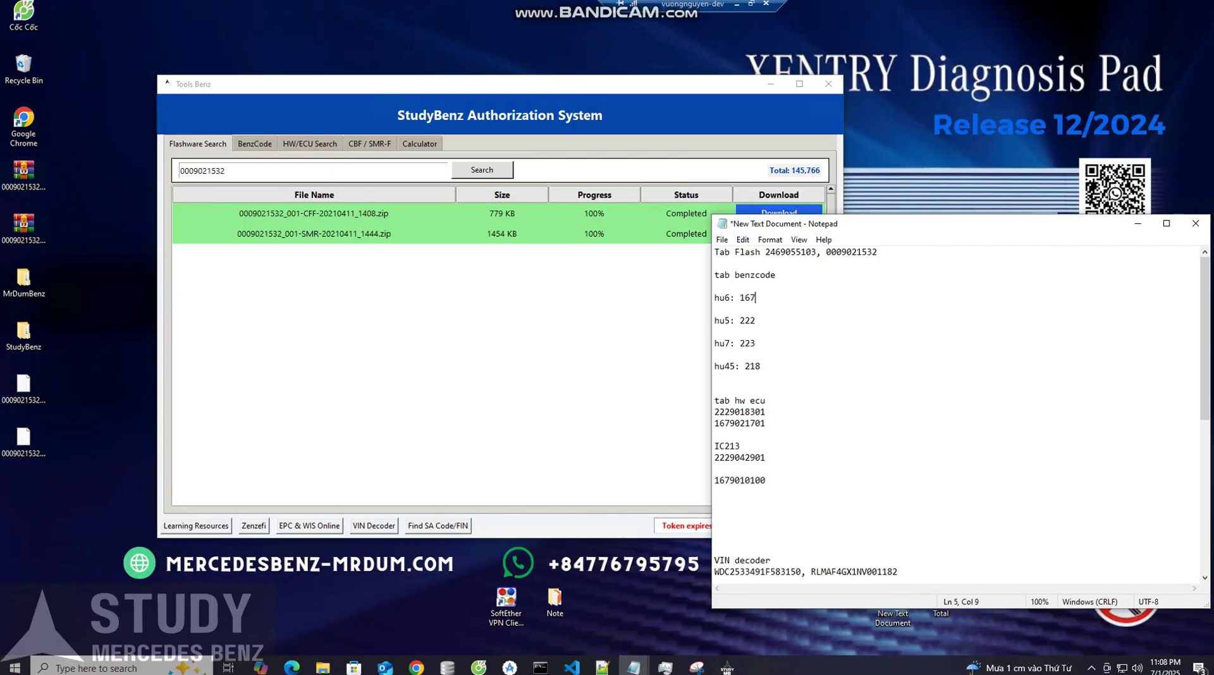
left_click_drag(755, 298, 745, 297)
left_click(255, 144)
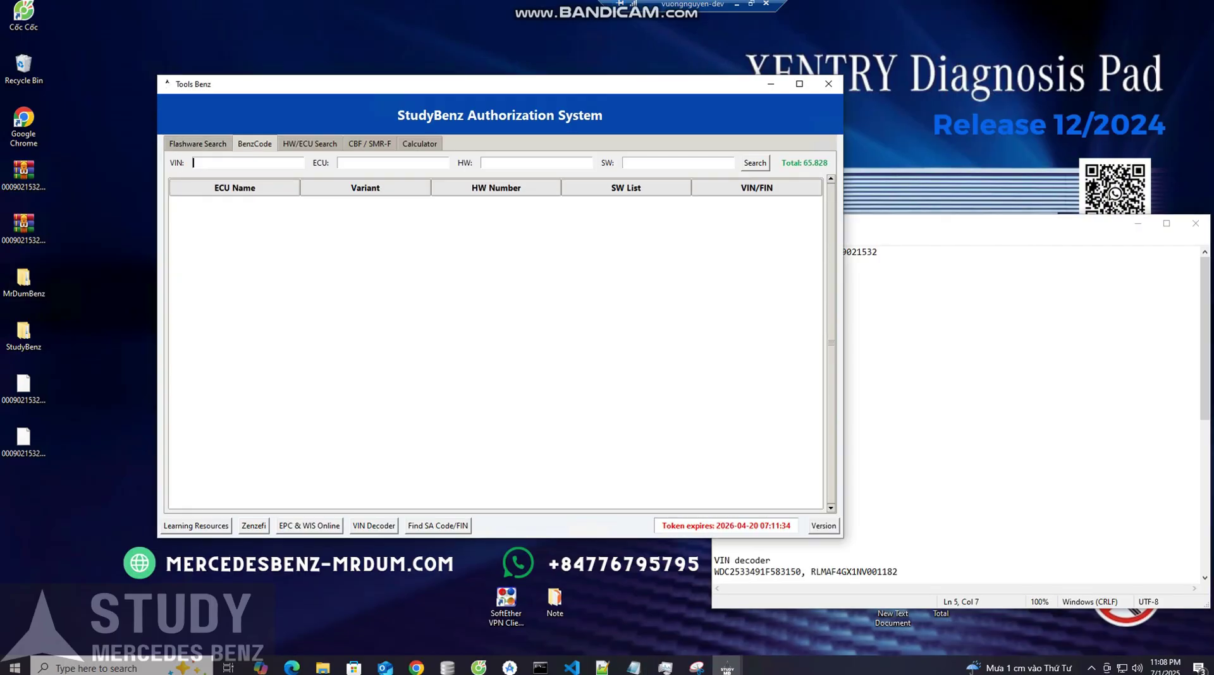
type("167")
type("hu6")
key("Return")
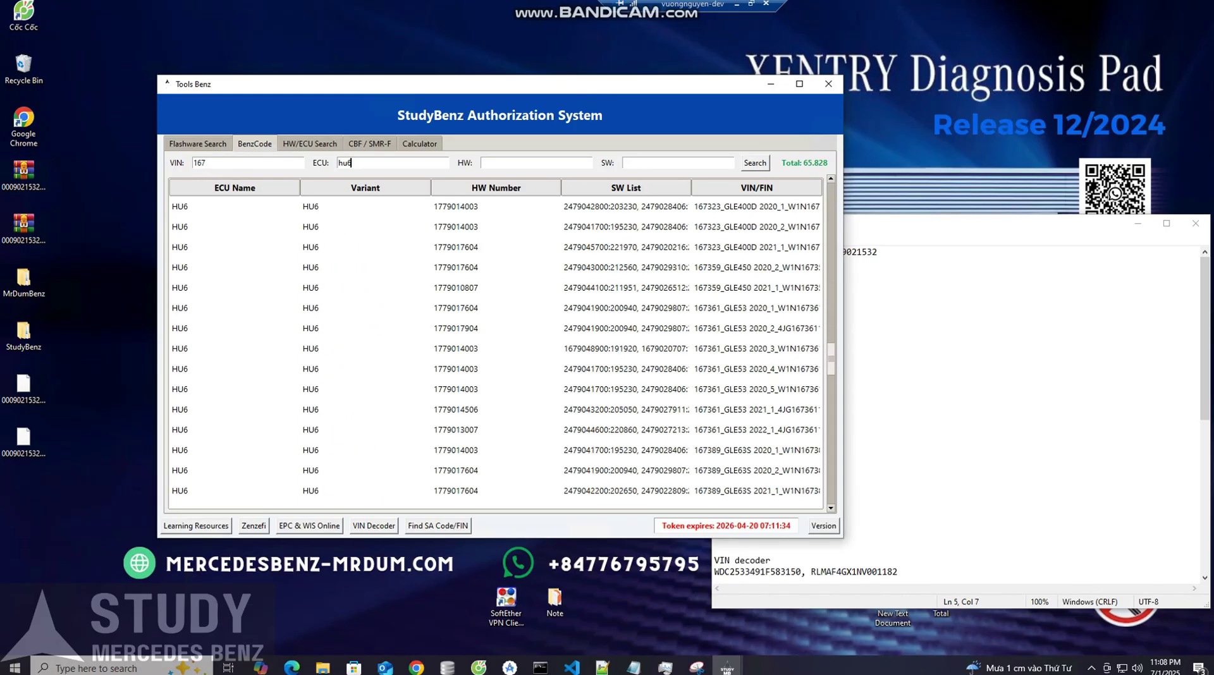
Open the ECU details of the 167161_GLE53 2021_1 result and retrieve its SA codes
left_click_drag(830, 483, 830, 316)
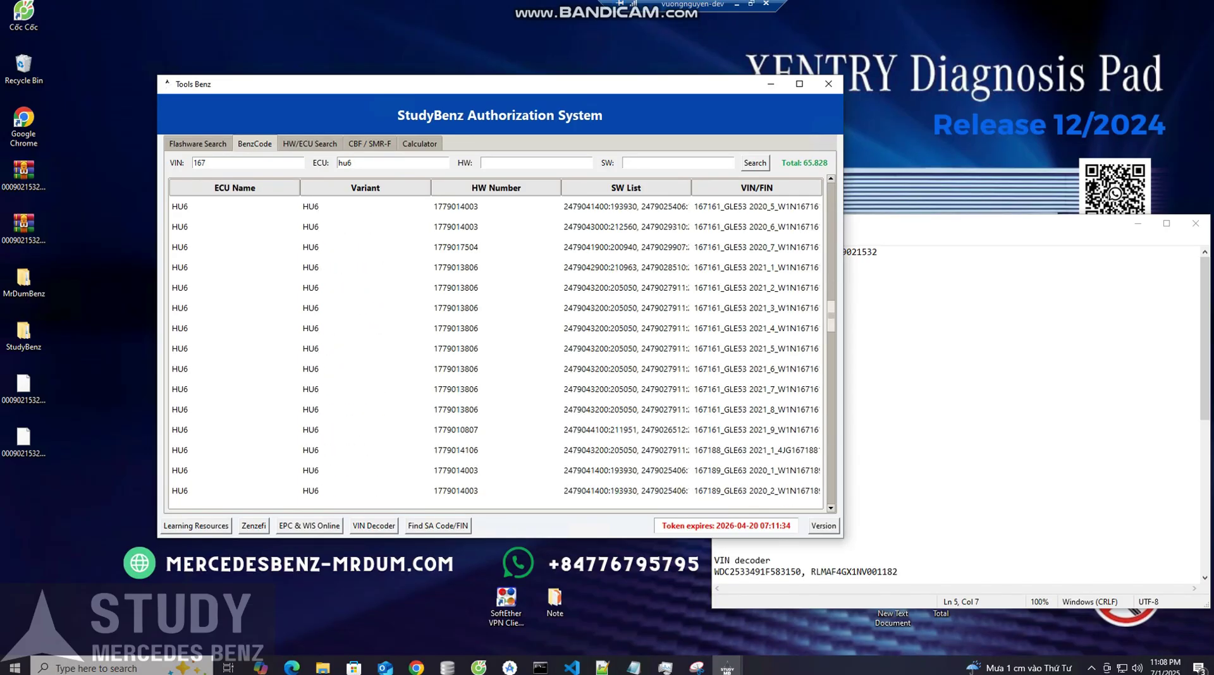
double_click(495, 266)
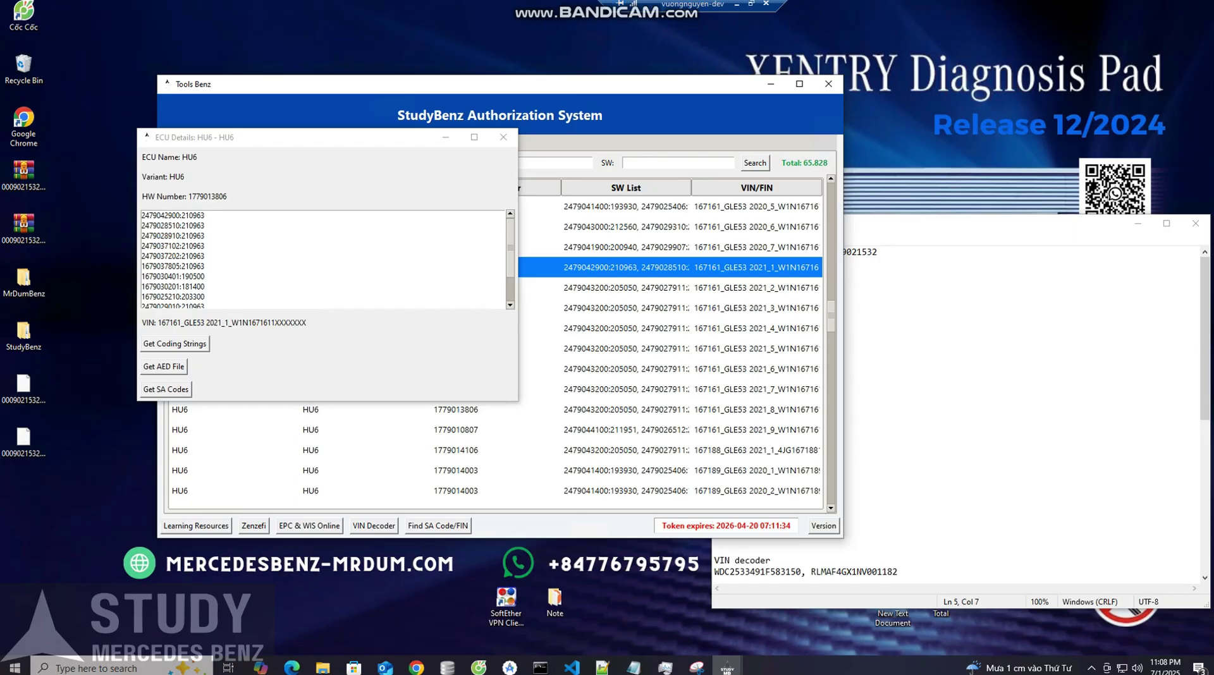
left_click(165, 390)
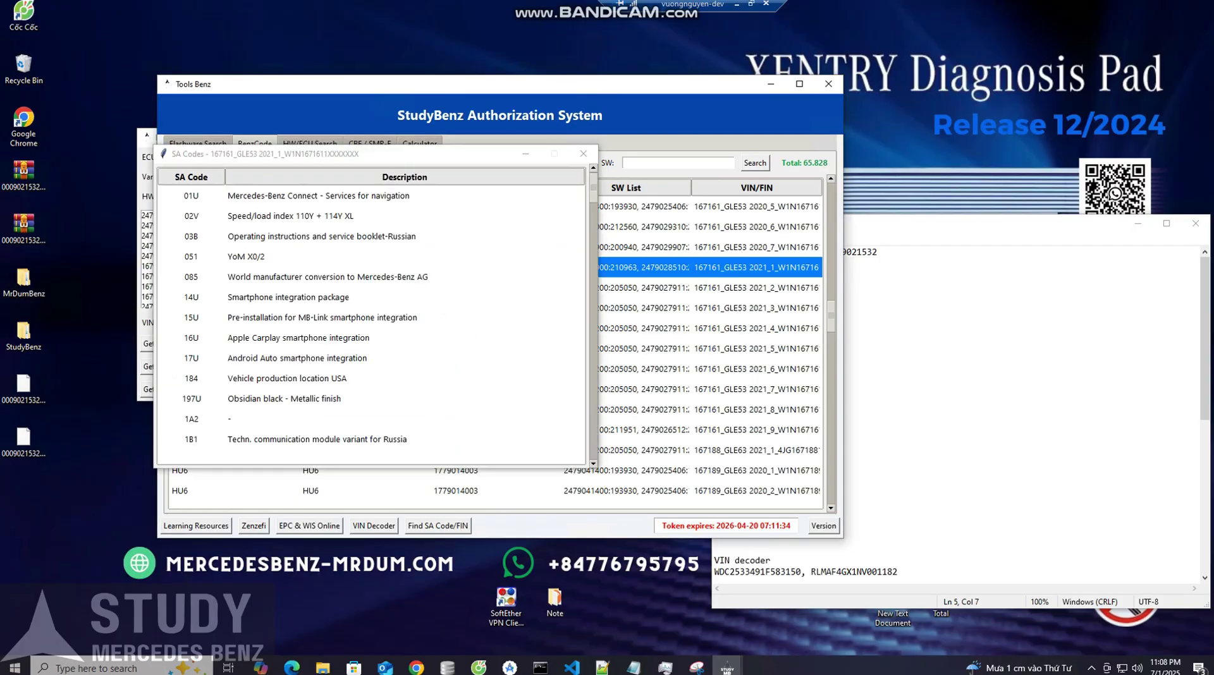
Examine the SA codes and their descriptions for the 167161_GLE53 2021_1 vehicle and close the list
left_click(371, 277)
scroll(372, 316, "down", 5)
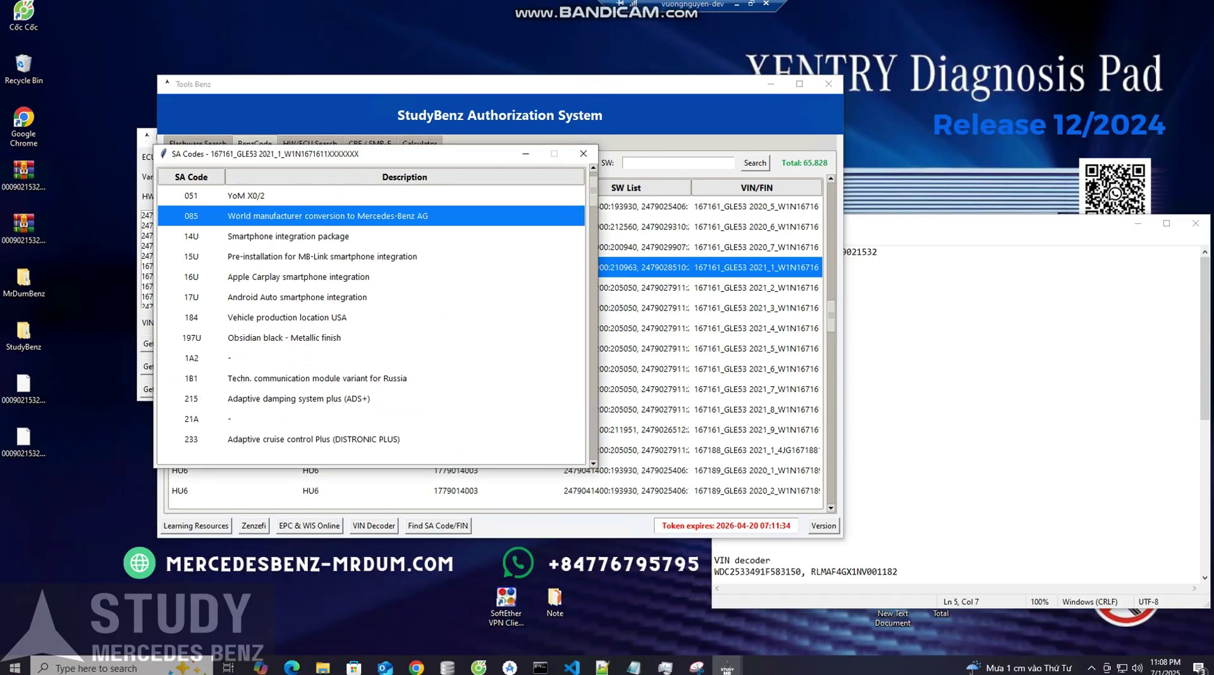
scroll(372, 316, "down", 4)
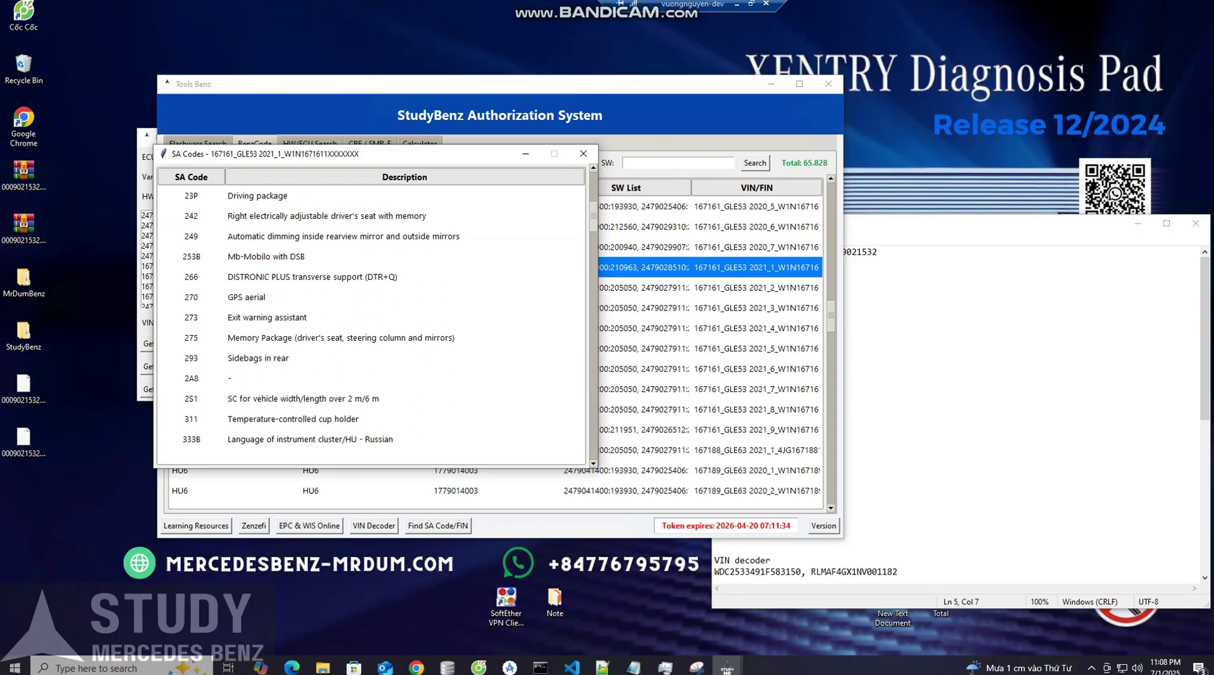
scroll(372, 316, "down", 5)
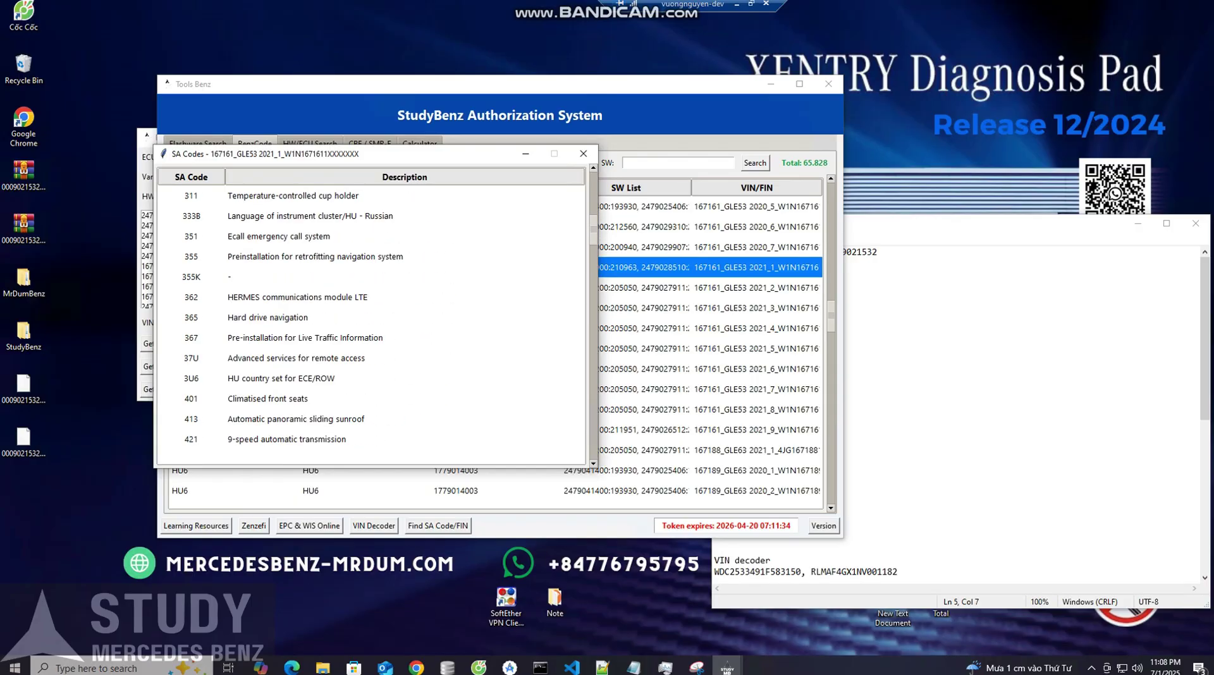
scroll(371, 316, "down", 5)
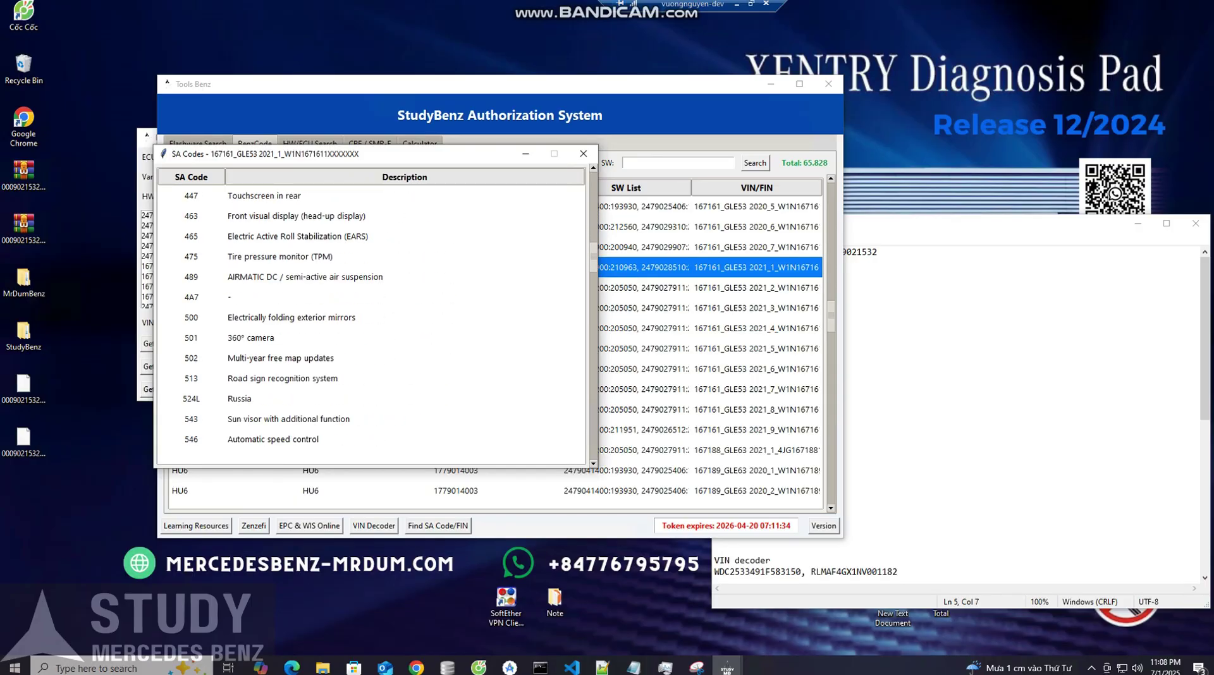
scroll(372, 316, "down", 2)
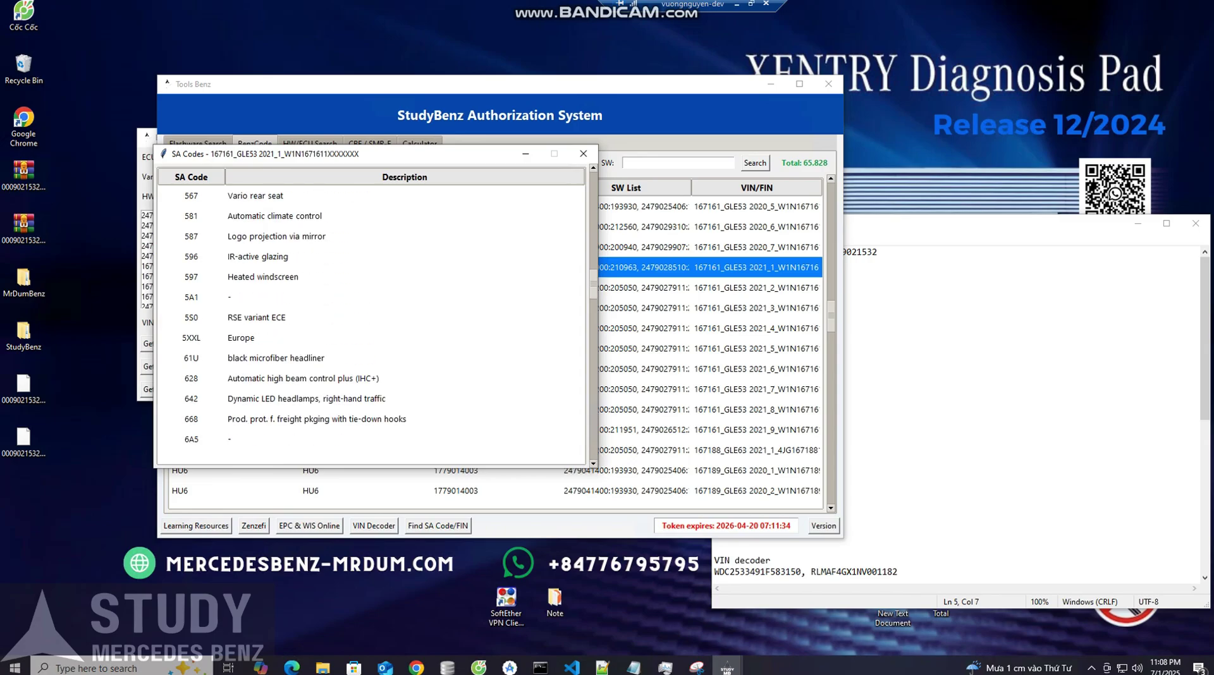
left_click(241, 297)
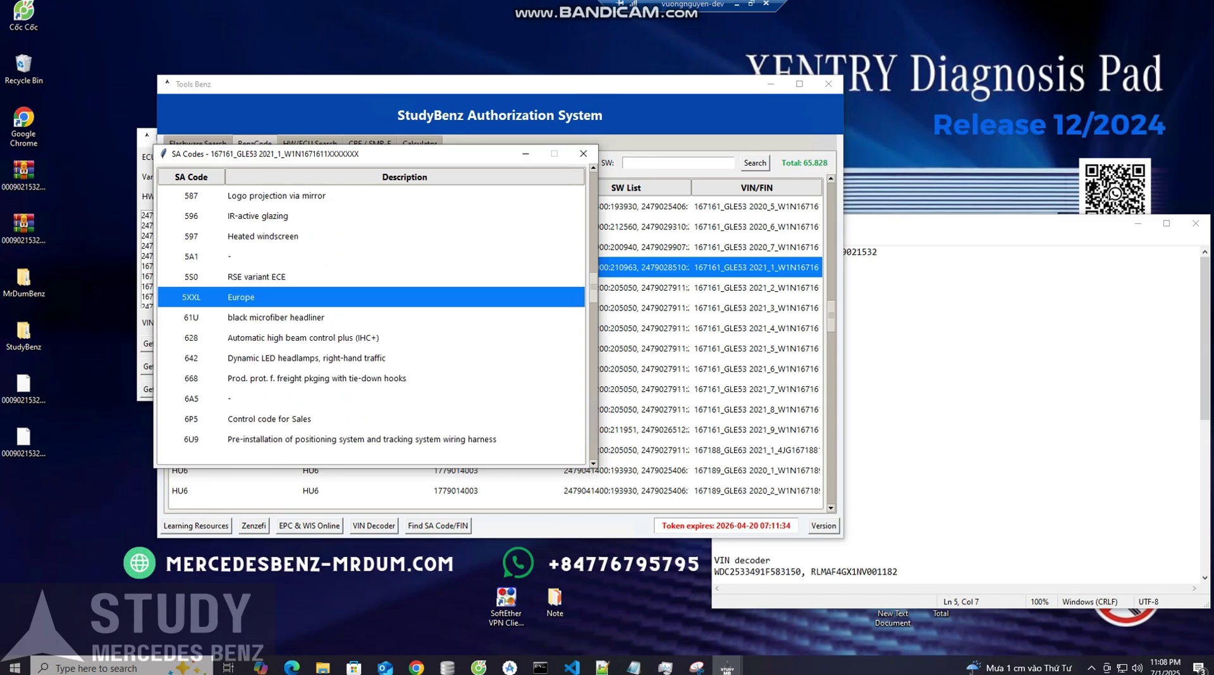
scroll(372, 316, "down", 10)
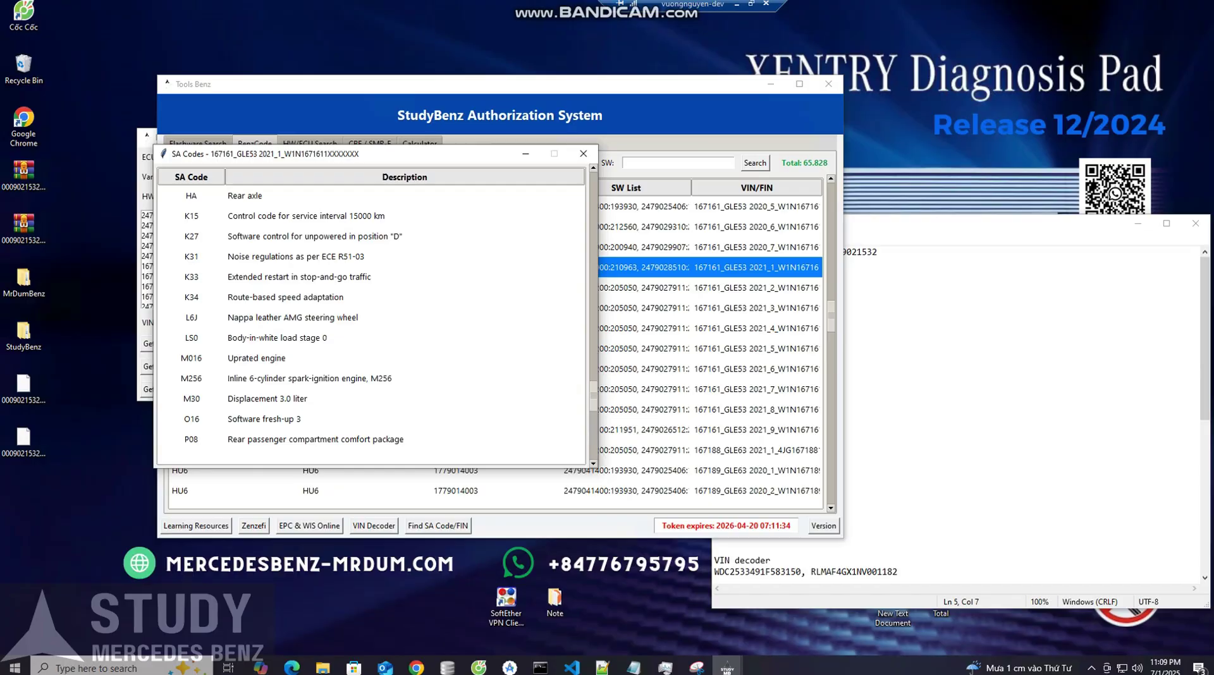
left_click(583, 154)
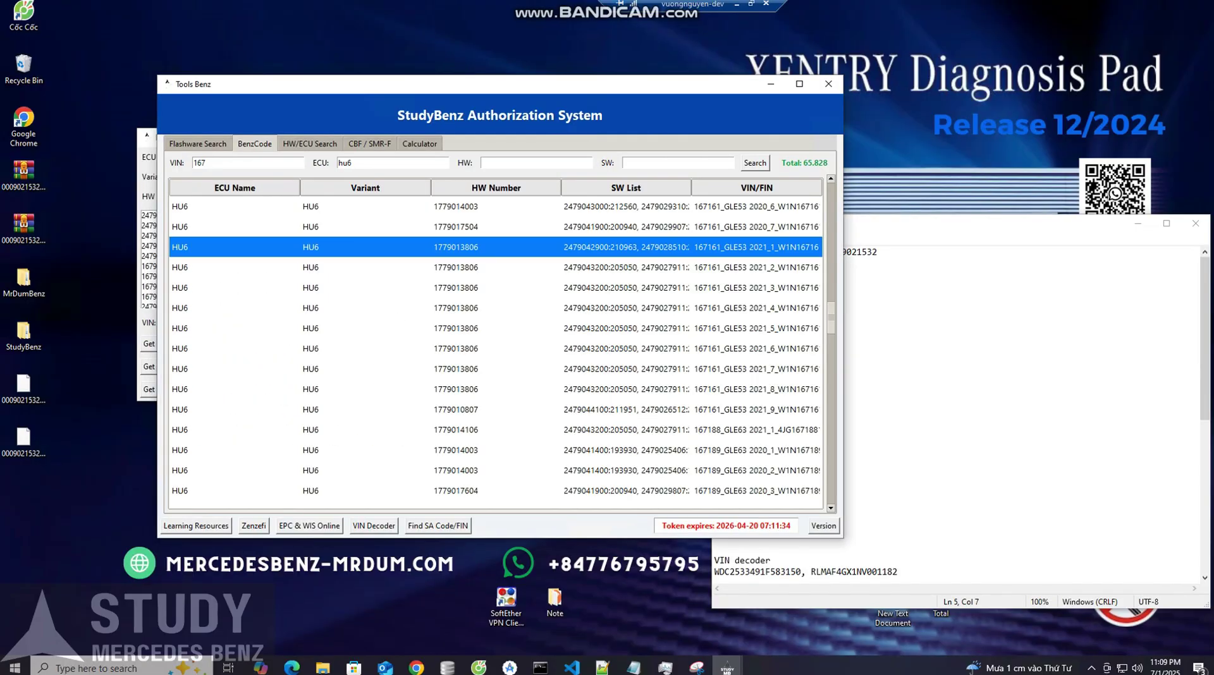
Bring the HU6 ECU details forward, move the window over the results and view the software list's copy options
left_click(147, 177)
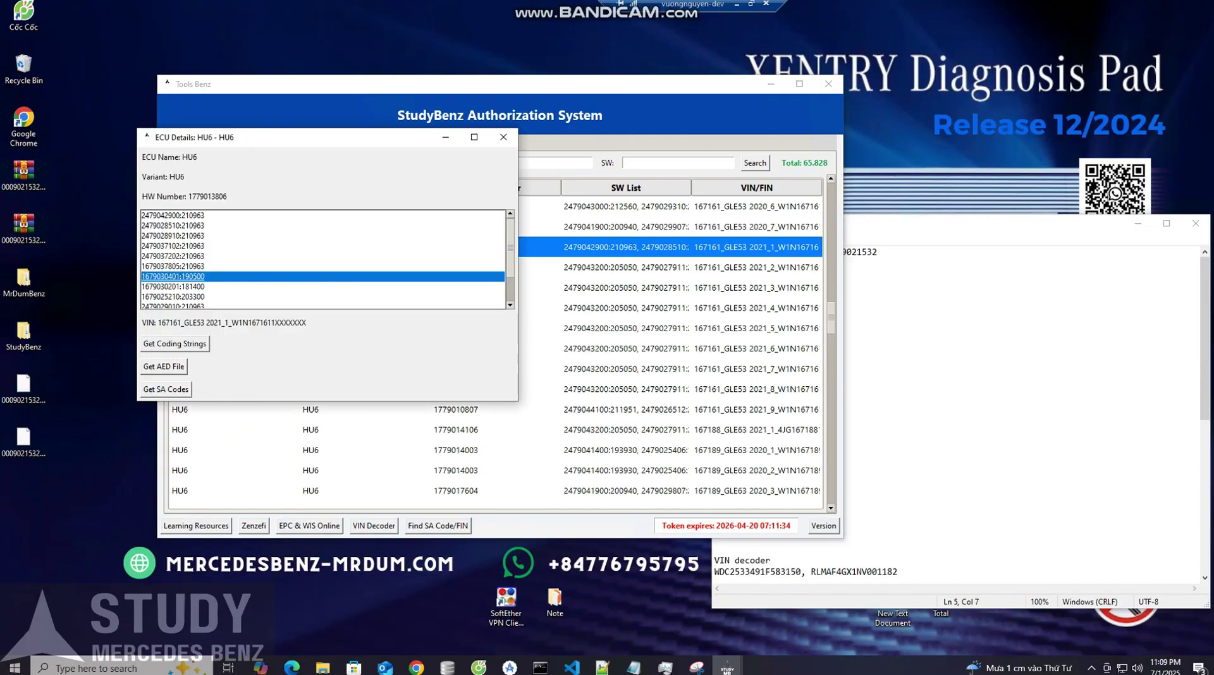
left_click_drag(328, 137, 449, 163)
right_click(315, 263)
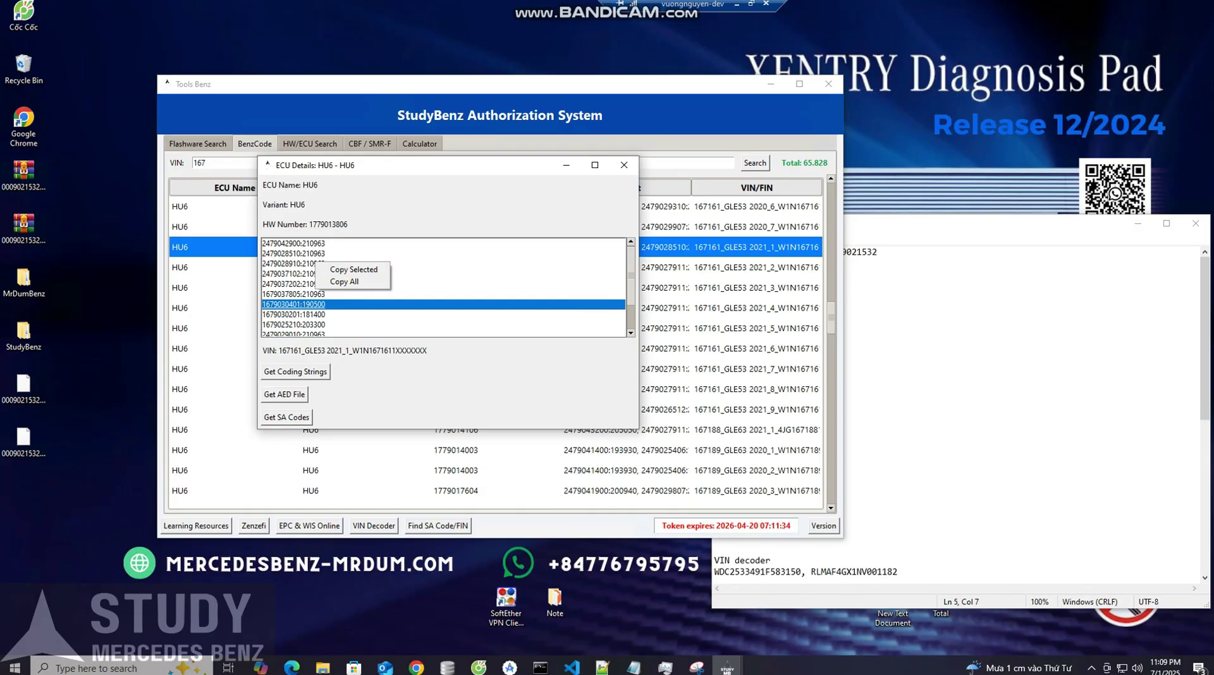
key("Escape")
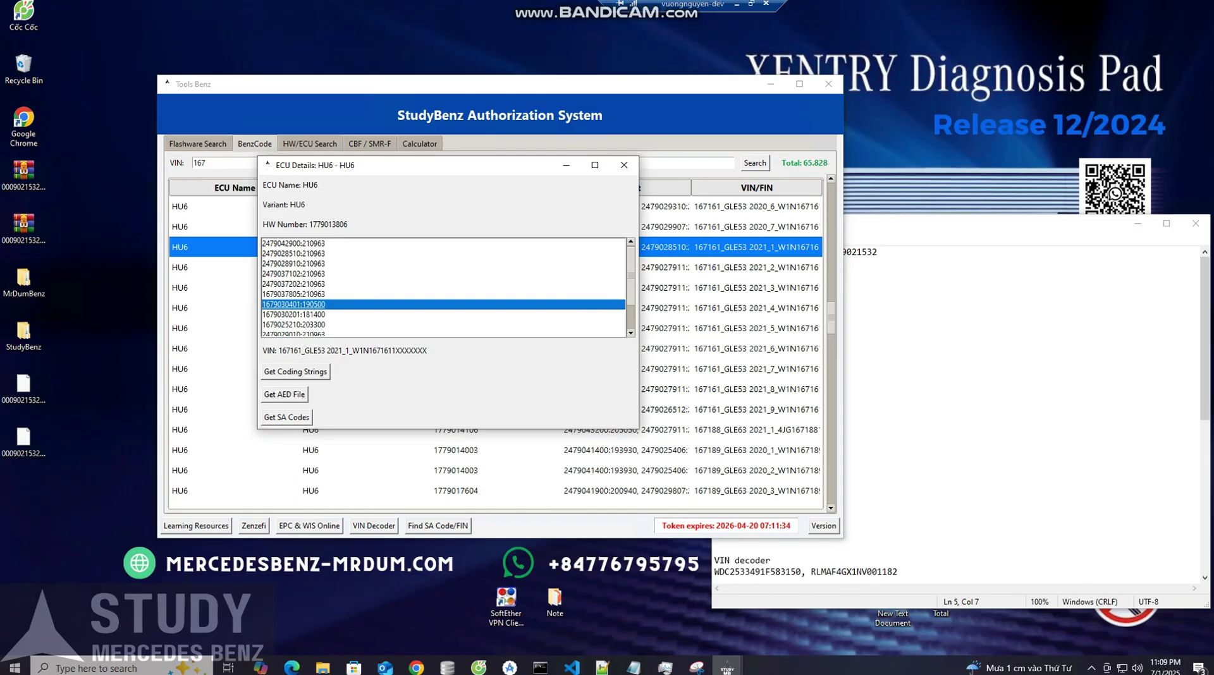
Retrieve the HU6 coding strings, examine the VCD domains and their values, and close the list
left_click(295, 372)
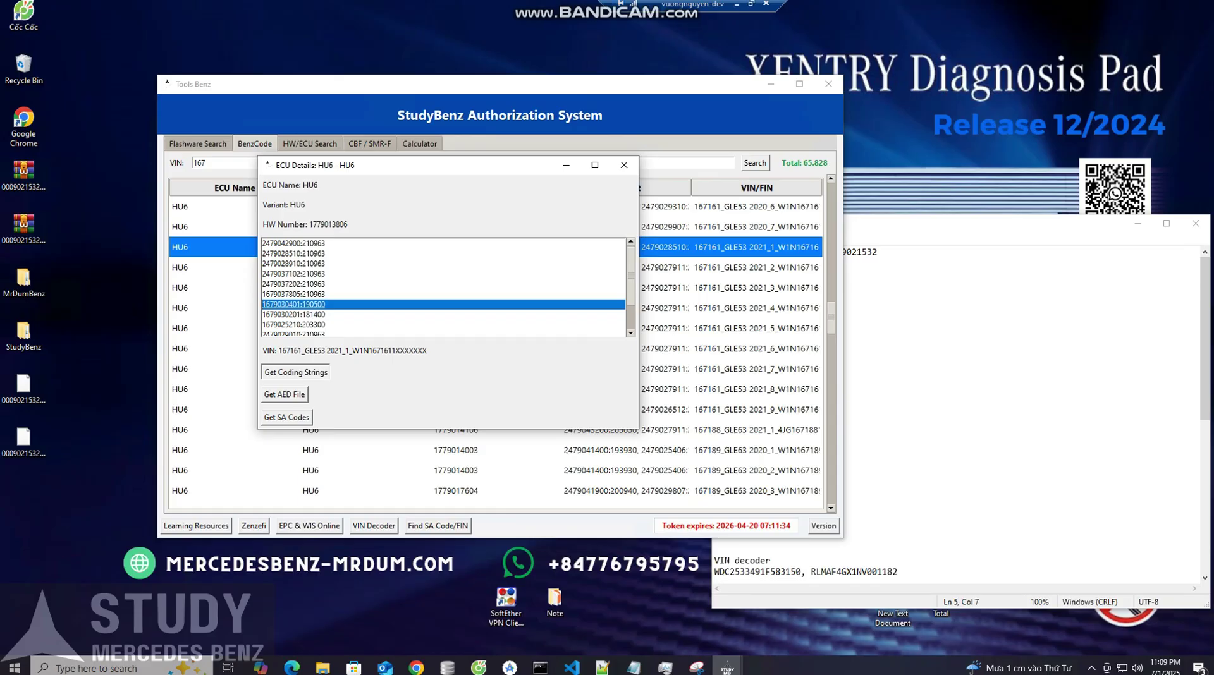
left_click(399, 270)
scroll(400, 270, "down", 2)
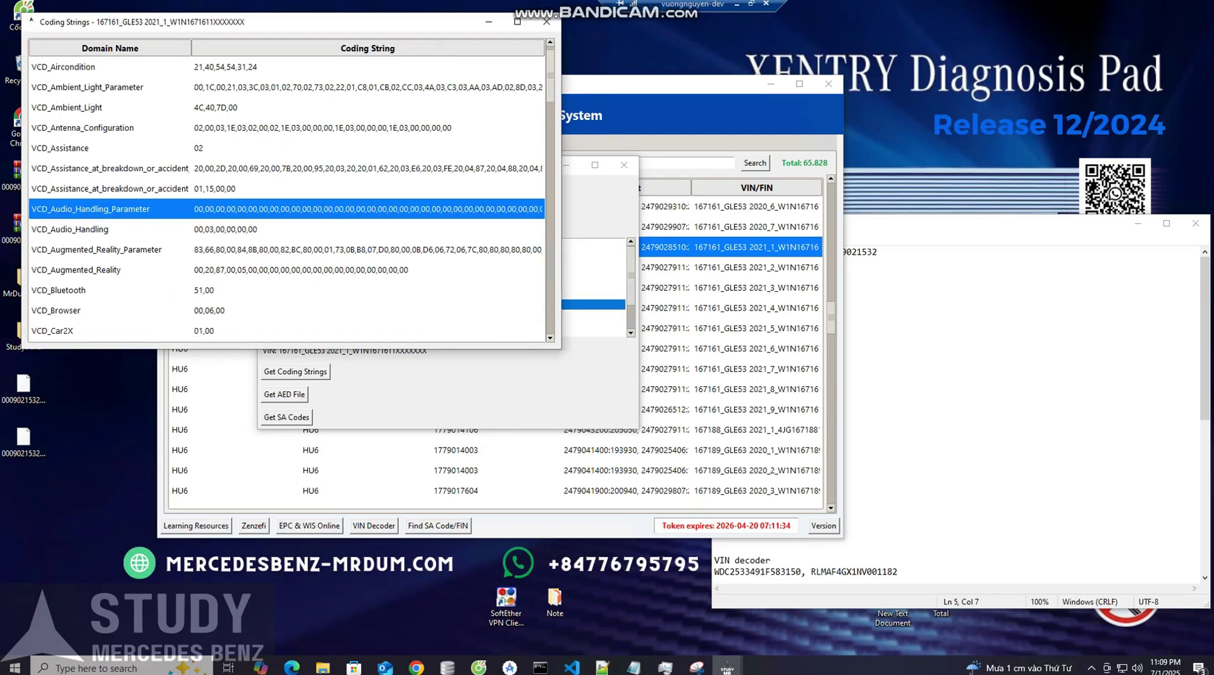
scroll(287, 199, "up", 2)
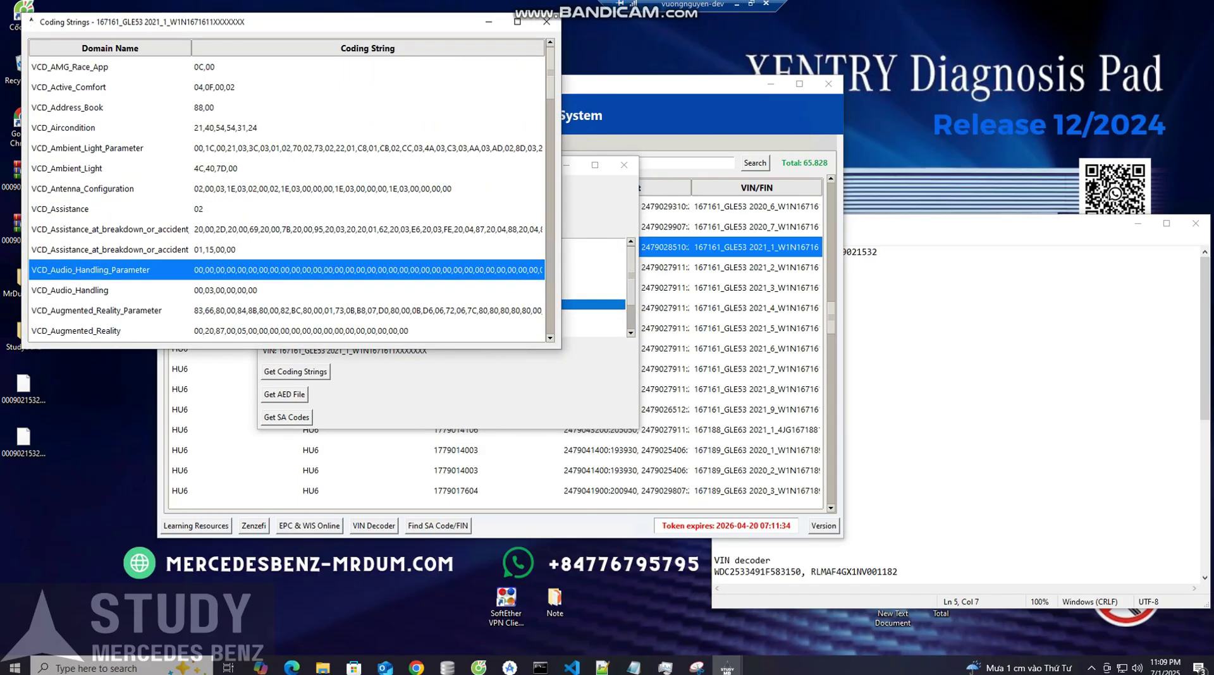
scroll(287, 199, "down", 3)
scroll(287, 199, "down", 10)
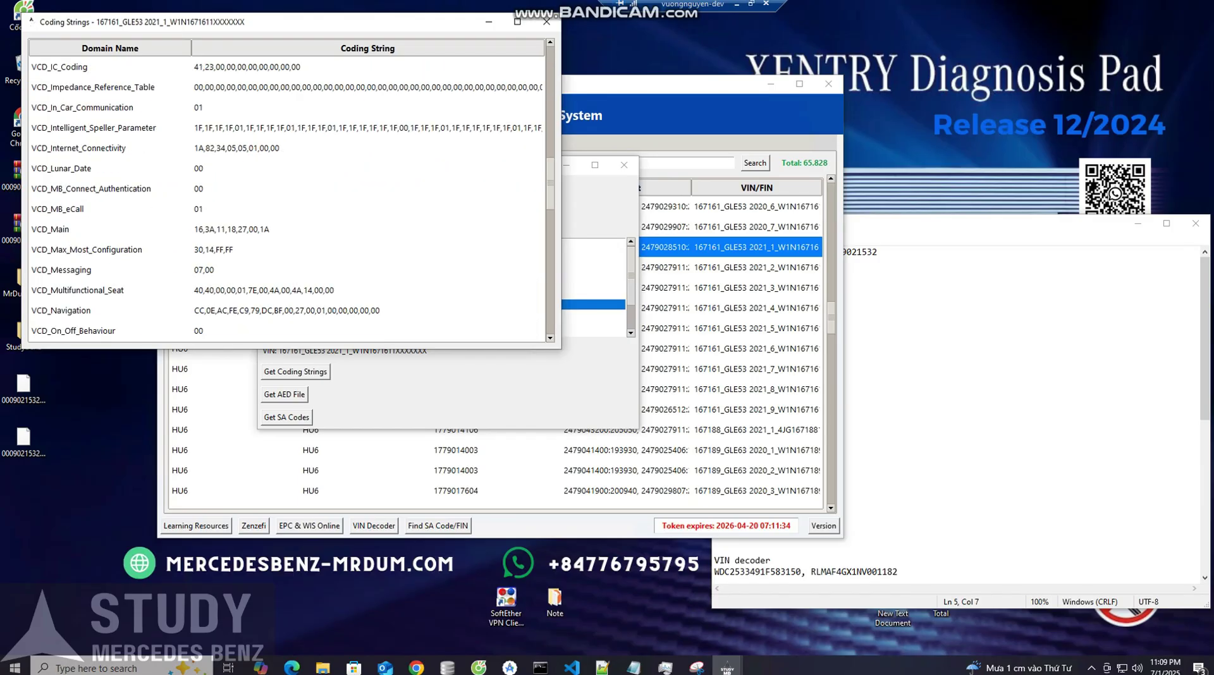
scroll(287, 199, "down", 10)
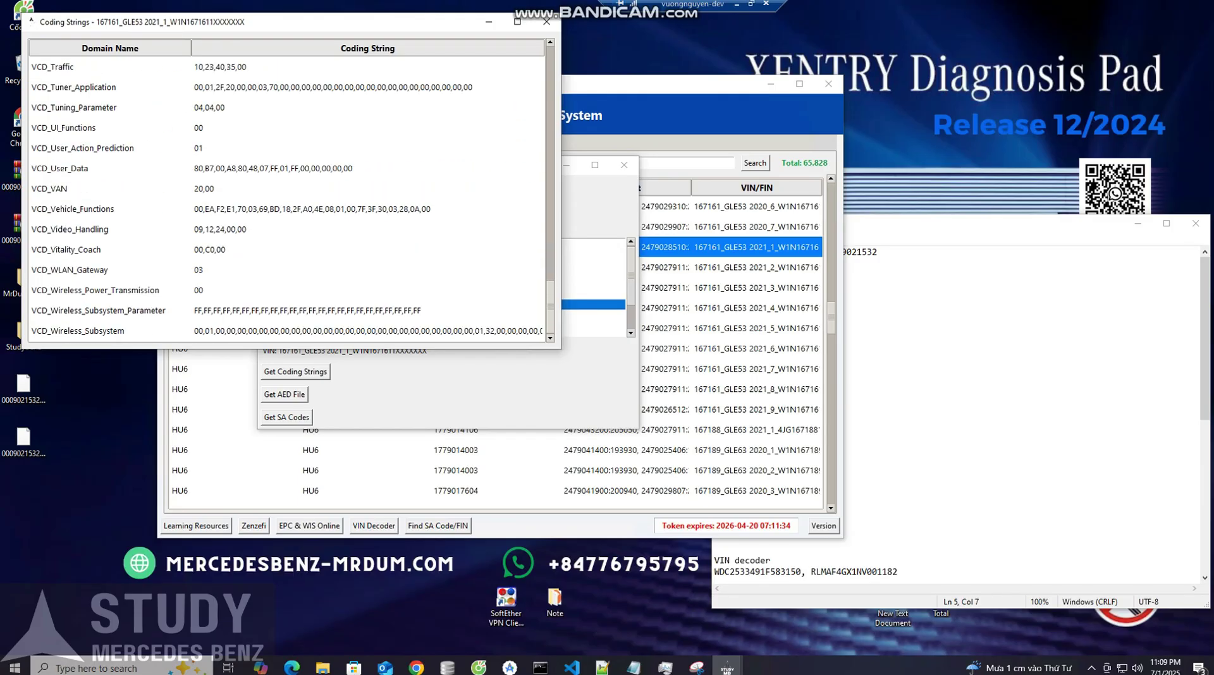
scroll(287, 199, "up", 1)
scroll(287, 199, "up", 2)
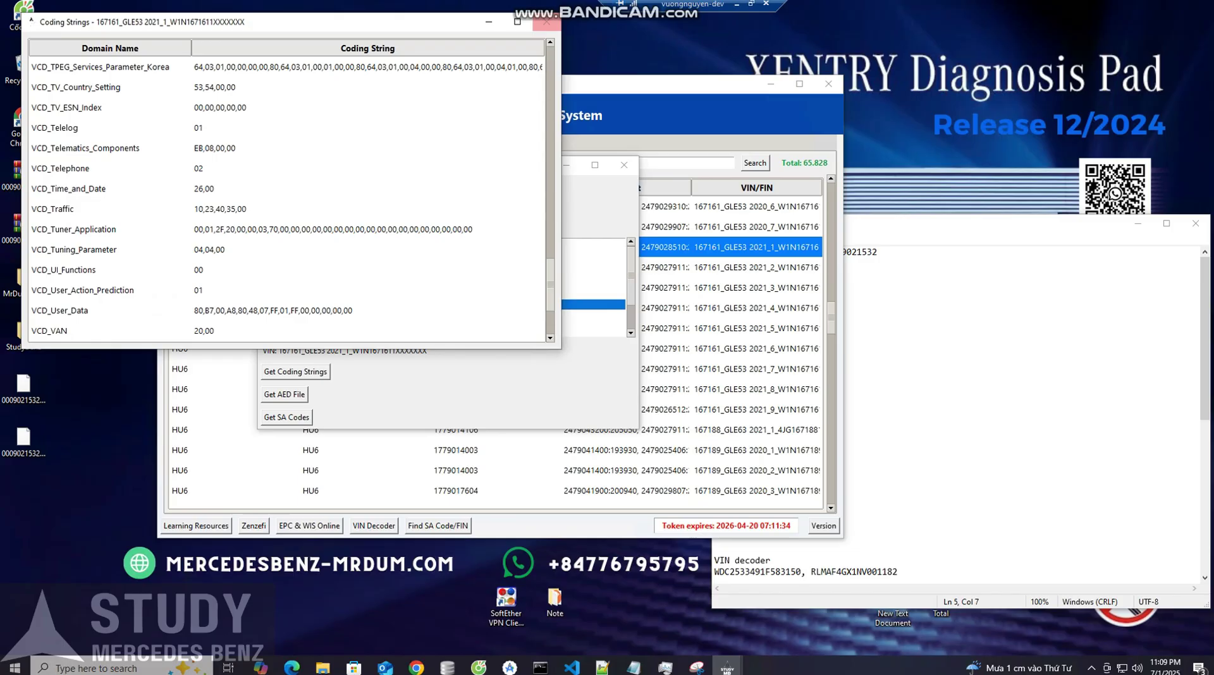
left_click(546, 21)
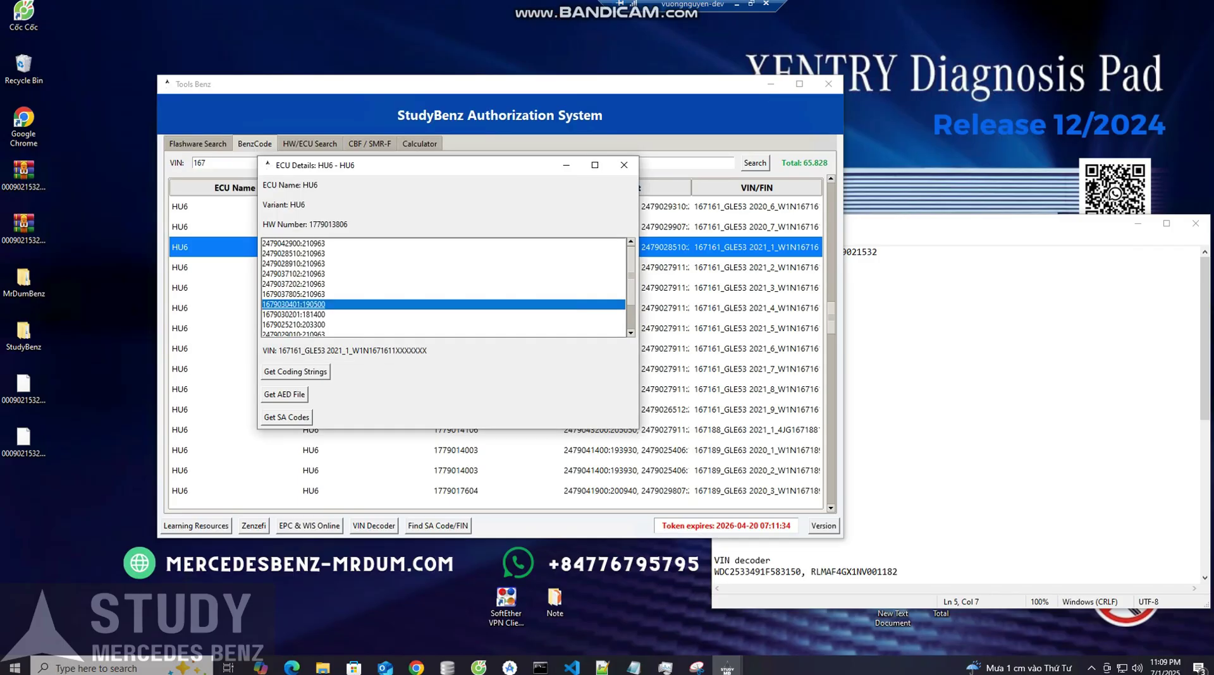
Export the HU6 AED file to the Desktop under its proposed name
left_click(283, 394)
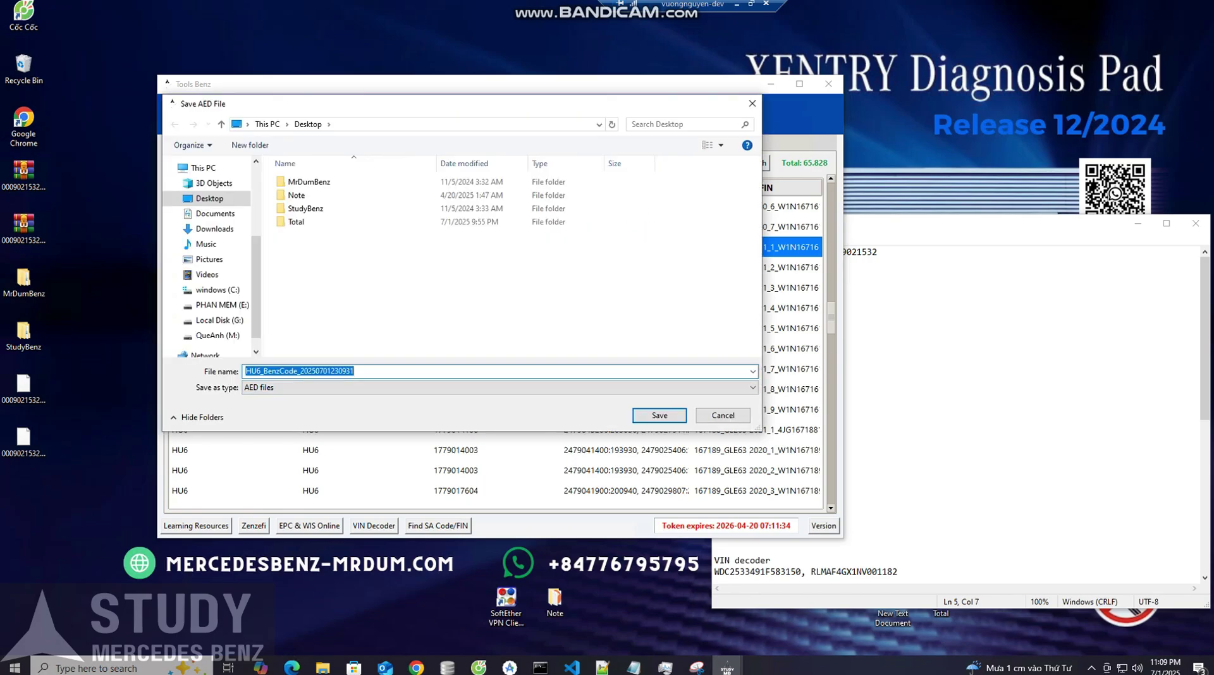
key("Return")
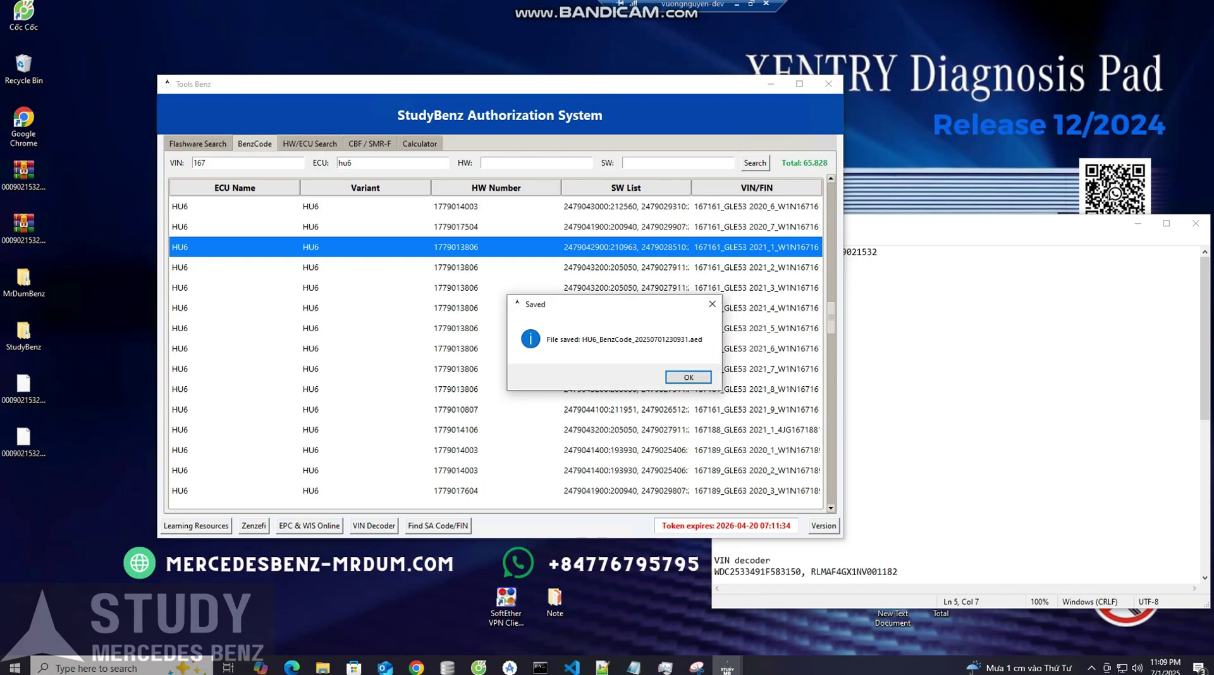
key("Return")
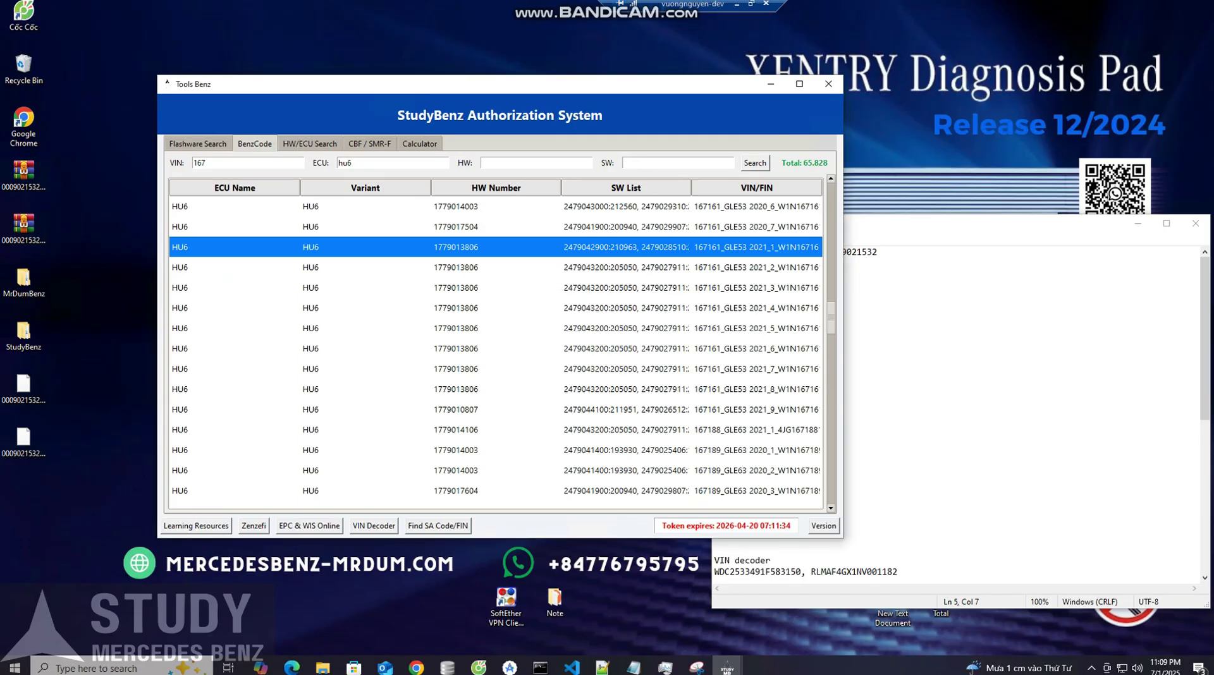
left_click(23, 496)
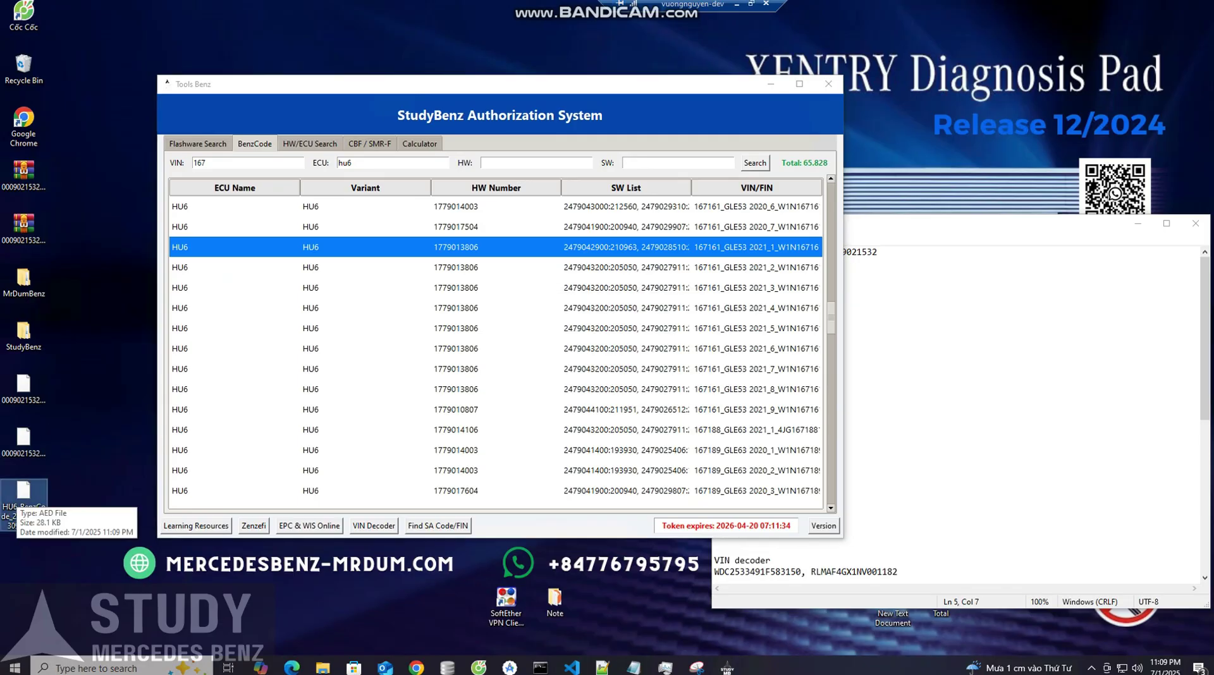
double_click(24, 497)
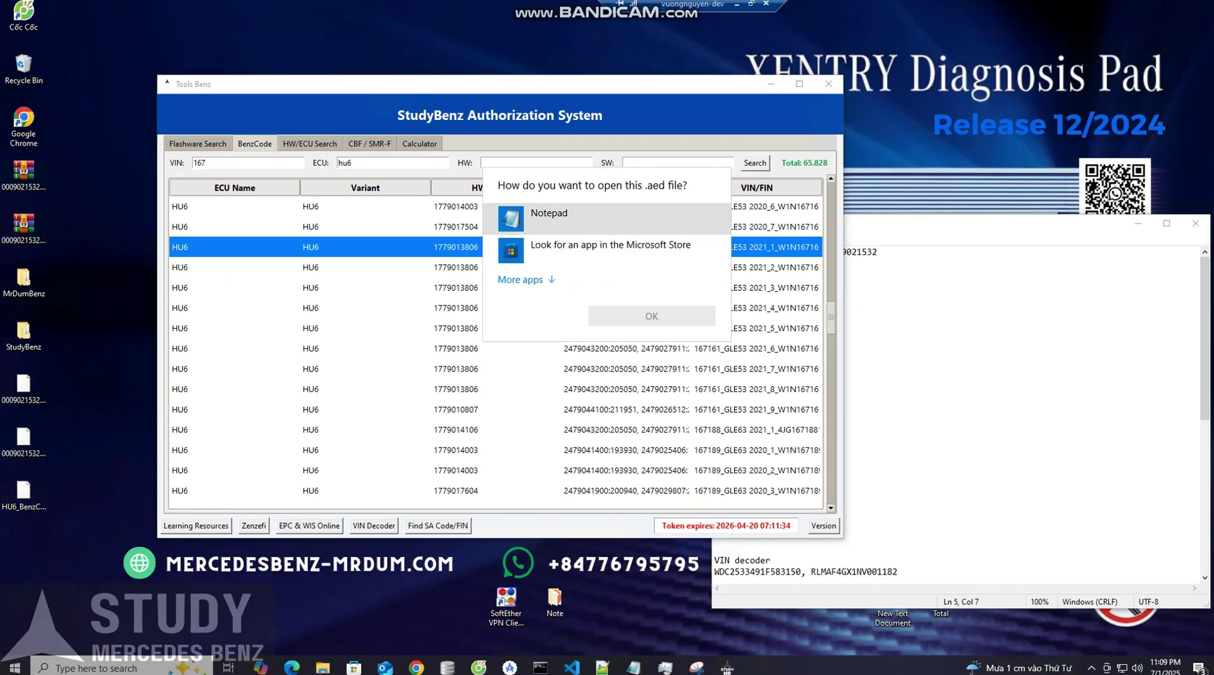
key("Escape")
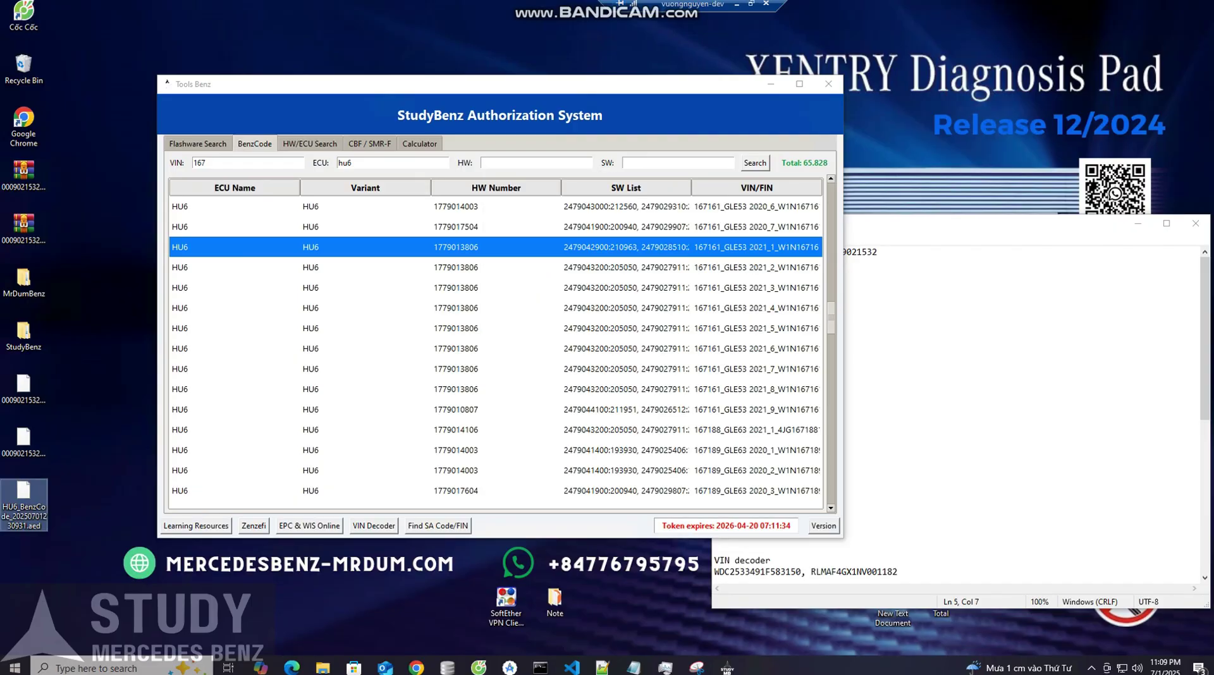
Search VIN 167 for ECU hu7, view the ECU details of the 167106_GLE350 2023_1 entry and close them
left_click(350, 163)
key("BackSpace")
type("7")
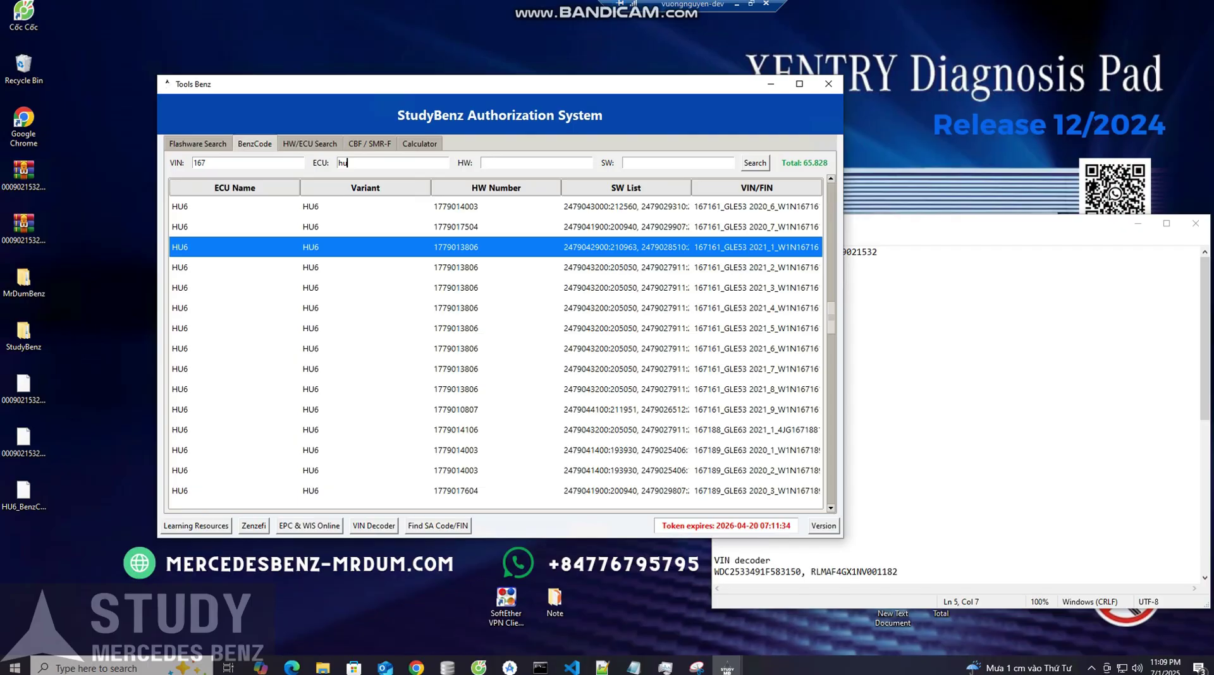
key("Return")
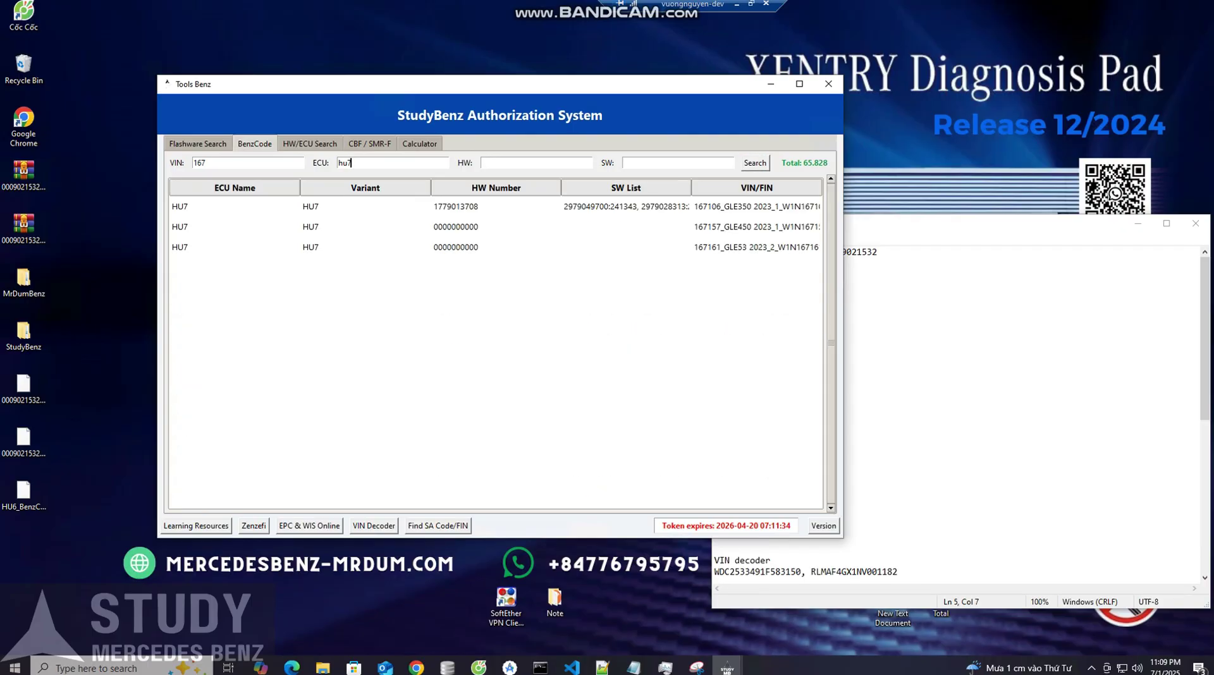
left_click(495, 206)
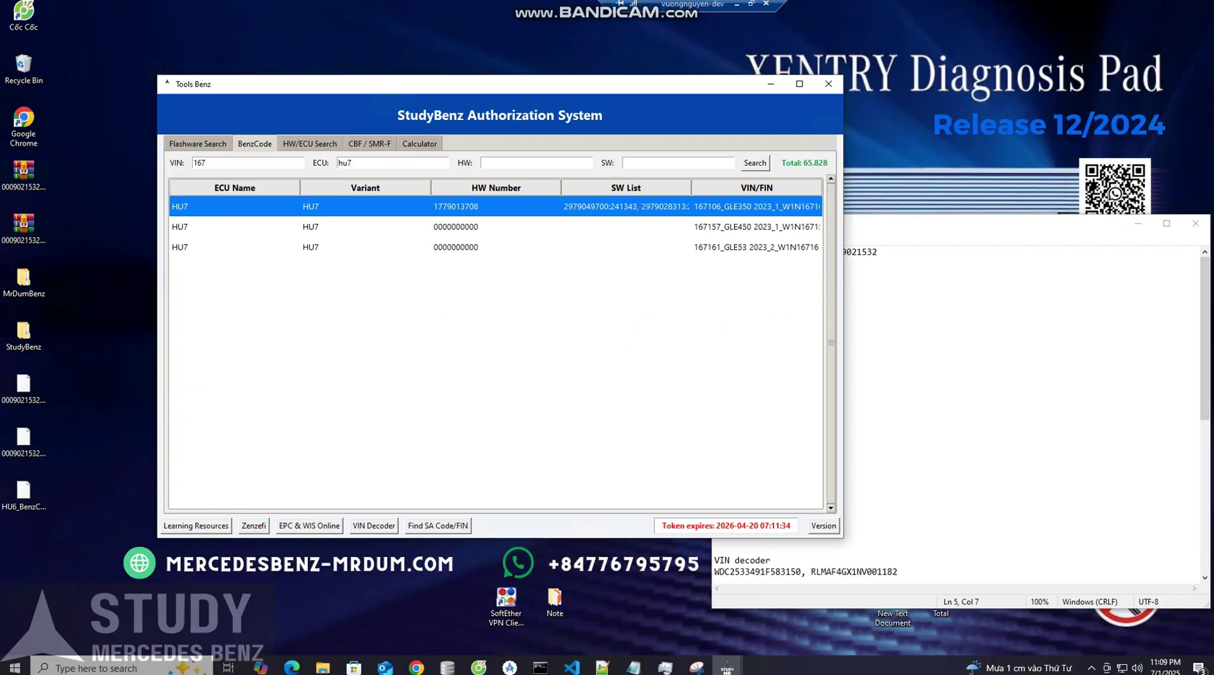
key("Return")
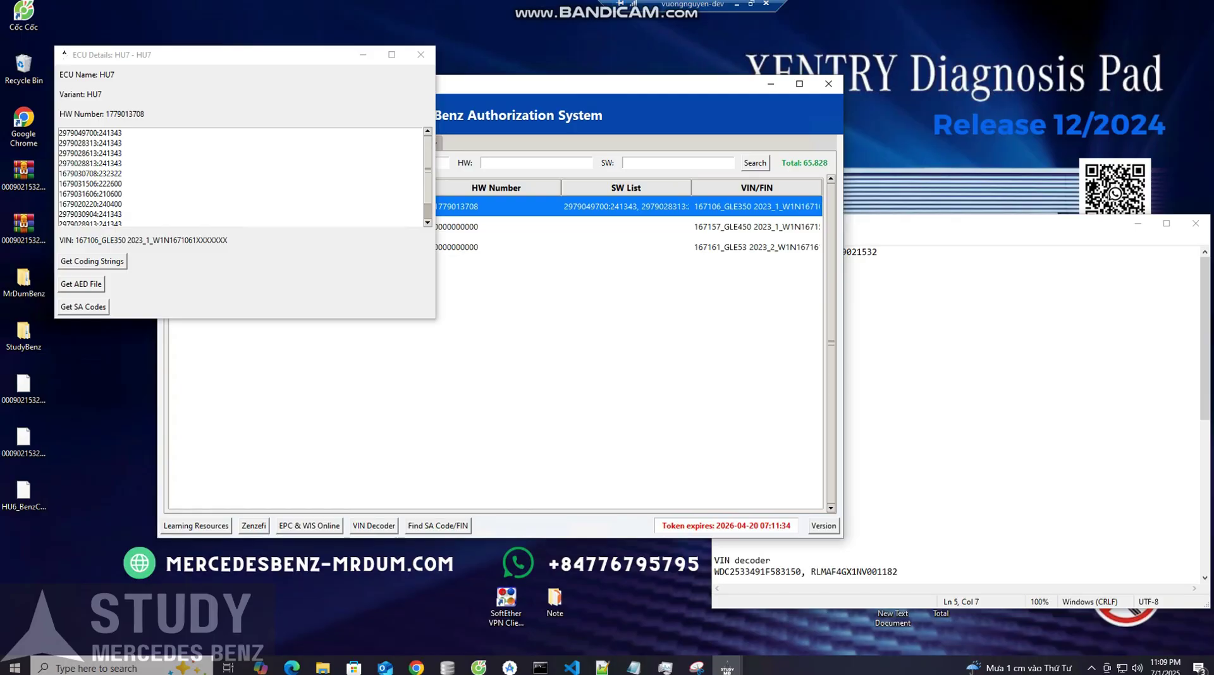
left_click(420, 54)
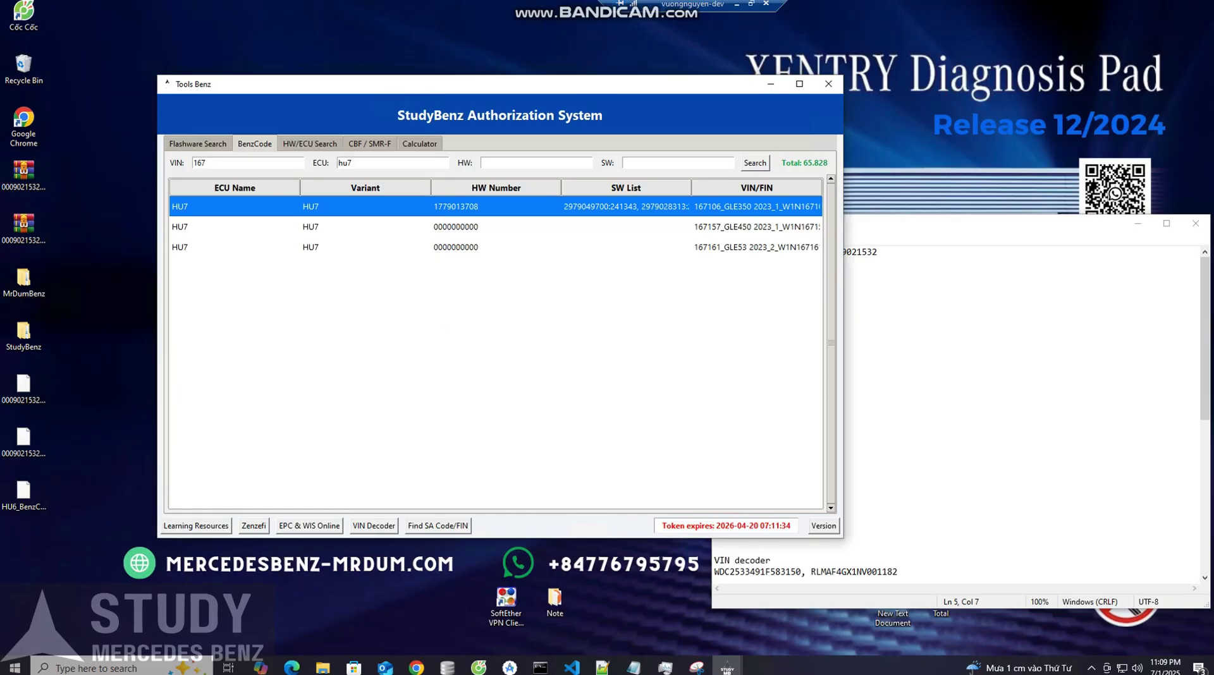
Search BenzCode for VIN 465 without an ECU filter, and narrow the VIN to 465310
left_click_drag(205, 163, 192, 163)
type("465")
key("Tab")
key("BackSpace")
key("Return")
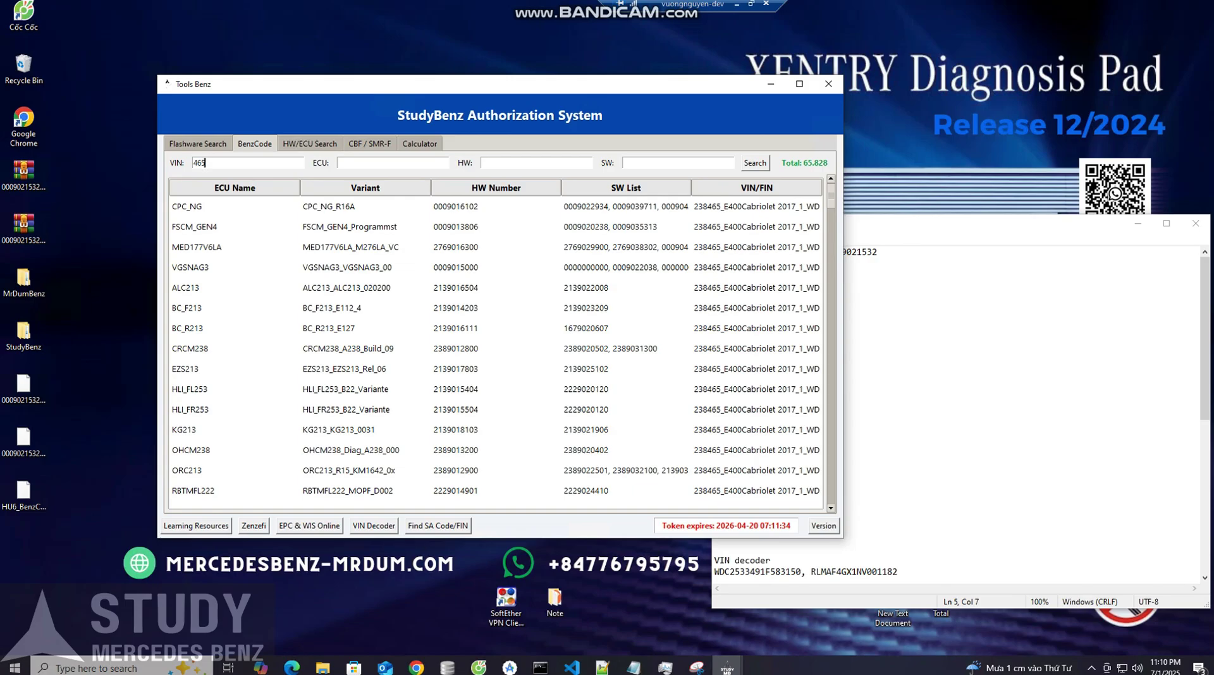
type("310")
key("Return")
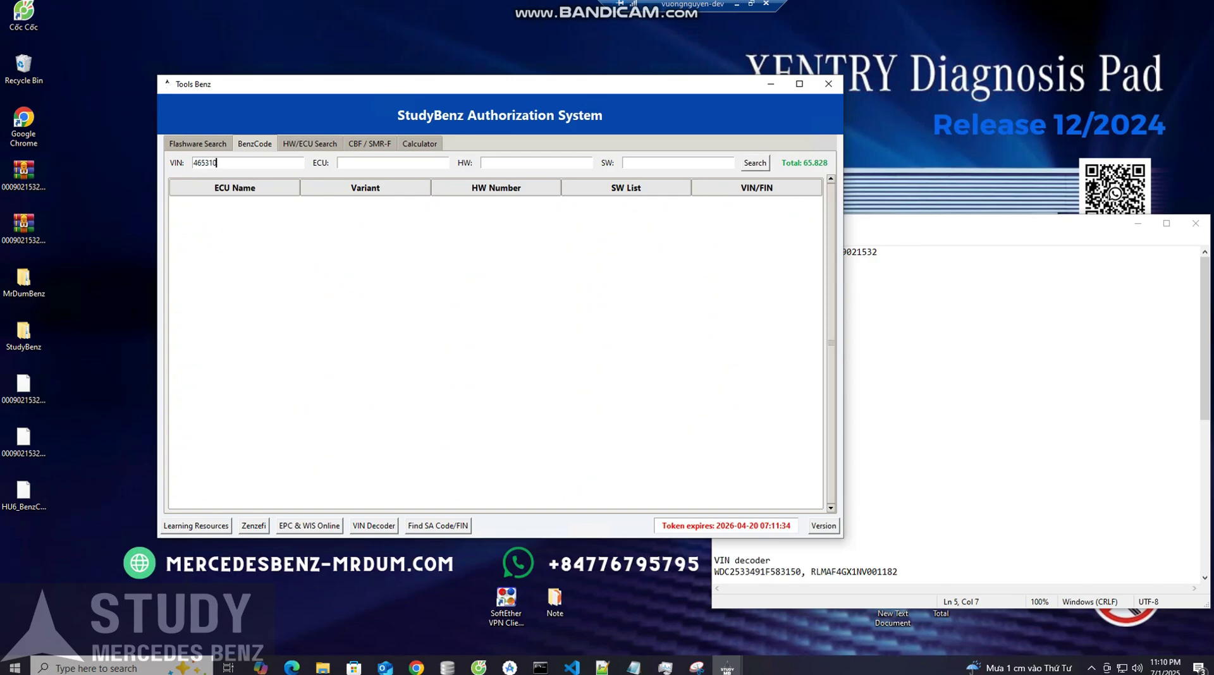
Reduce the VIN filter to 465 and search for ECU ezs167
key("BackSpace")
key("BackSpace")
key("BackSpace")
left_click(341, 163)
type("ezs167")
key("Return")
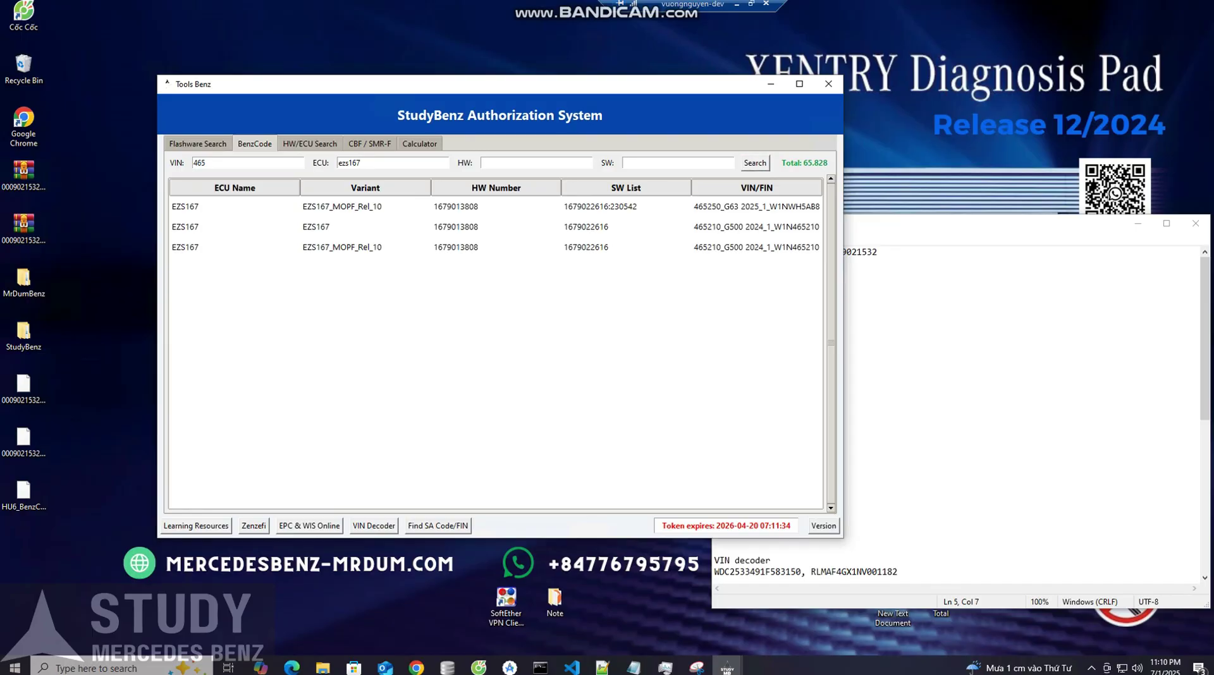
Open the ECU details of the EZS167 entry for 465250_G63 2025_1 and retrieve its SA codes
left_click(495, 206)
left_click(495, 226)
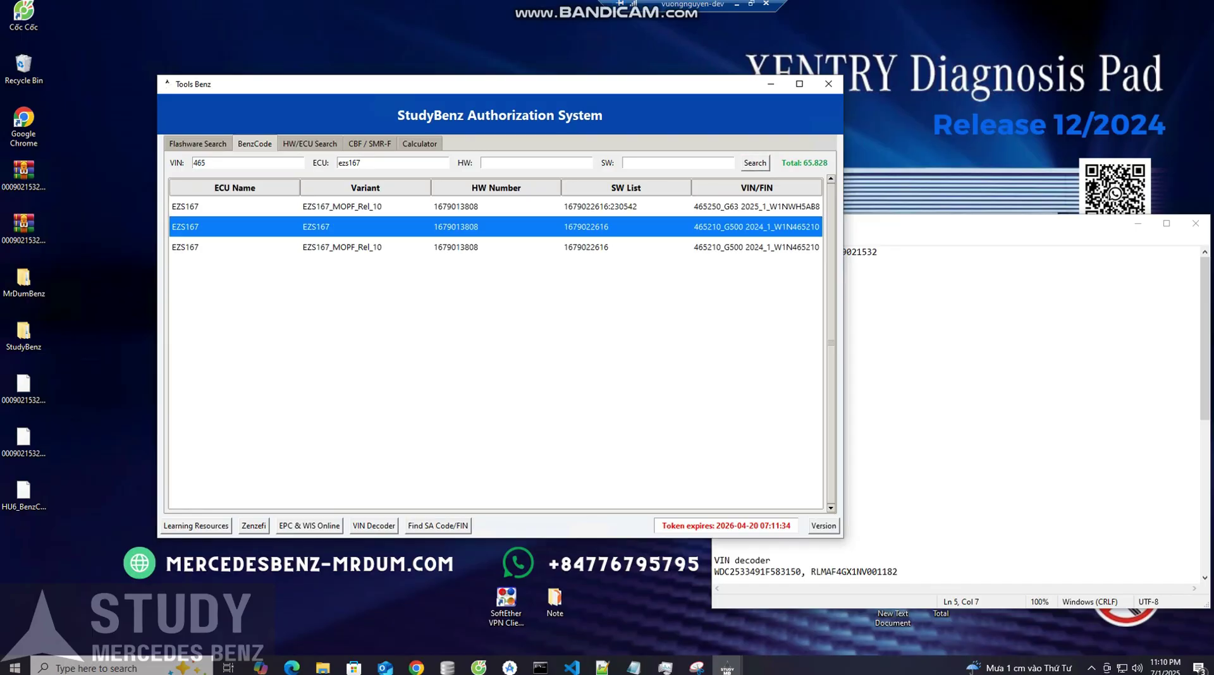
left_click(495, 206)
key("Return")
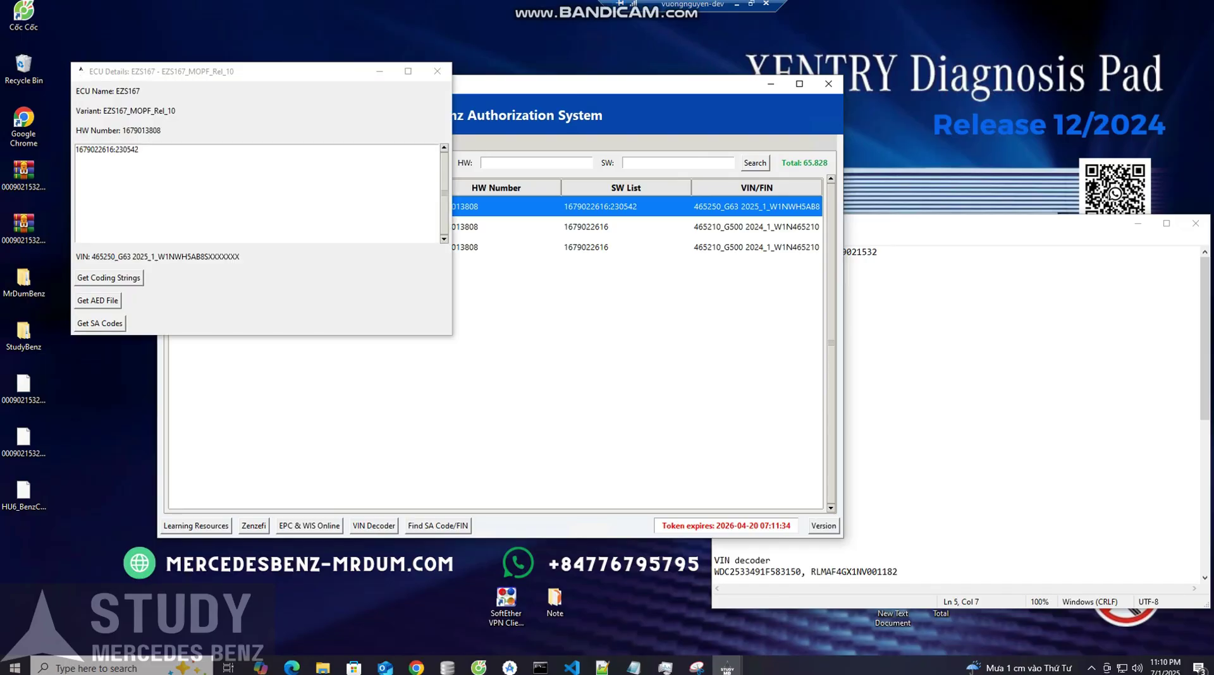
left_click(99, 323)
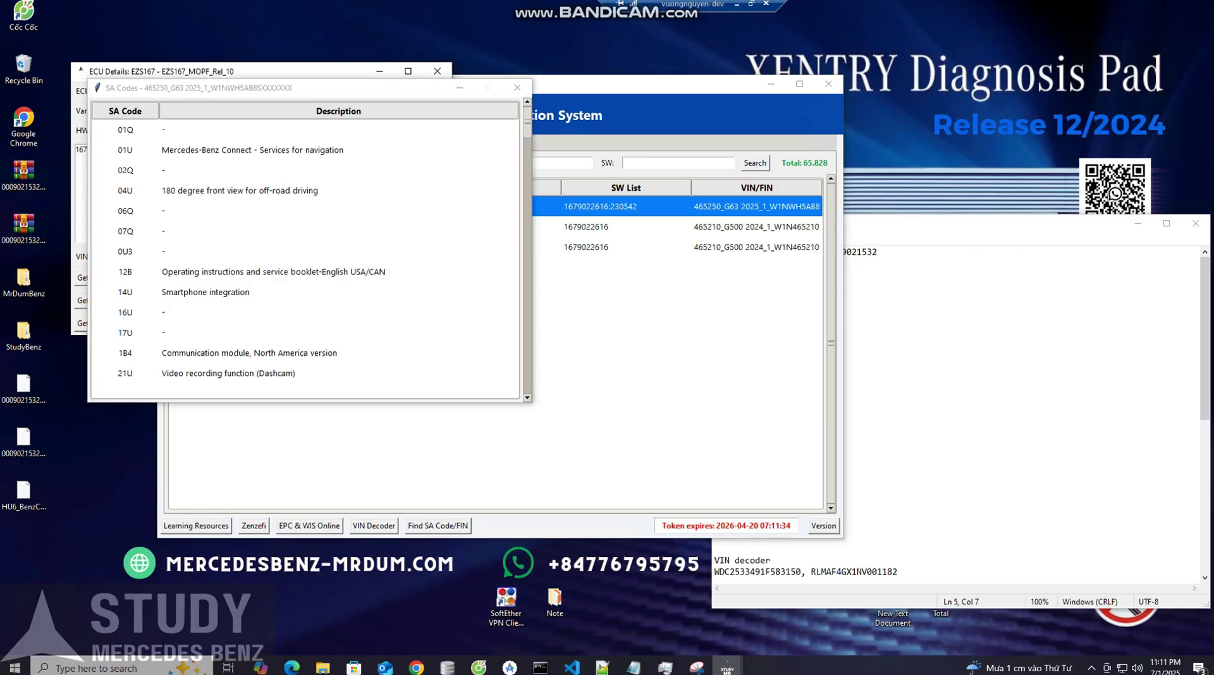
Examine the SA codes and descriptions for the 465250_G63 2025_1 vehicle, and close the list and ECU details
left_click(305, 231)
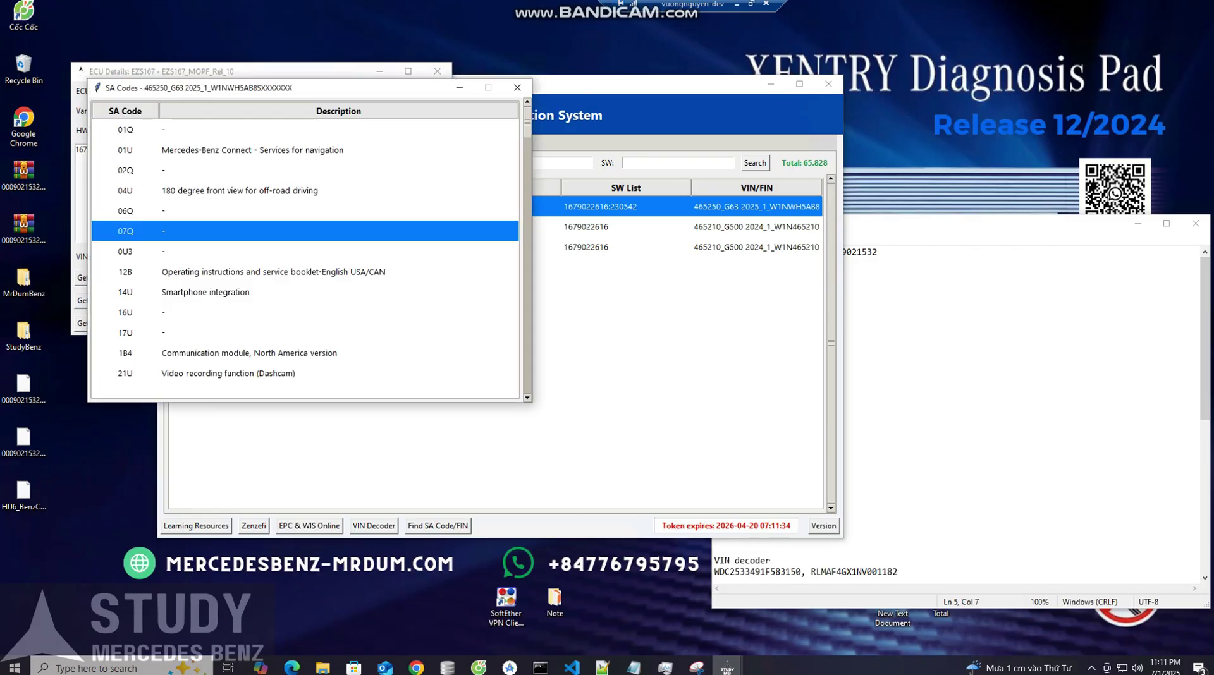
scroll(305, 253, "down", 4)
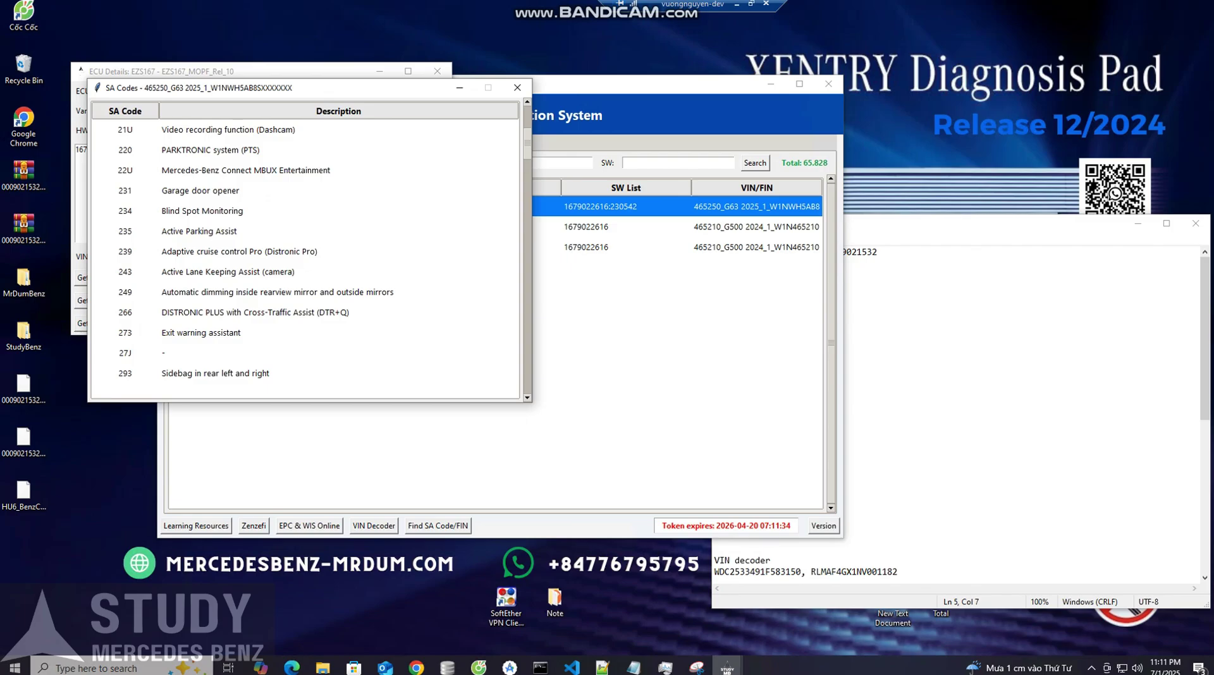
scroll(305, 253, "down", 2)
scroll(305, 253, "down", 5)
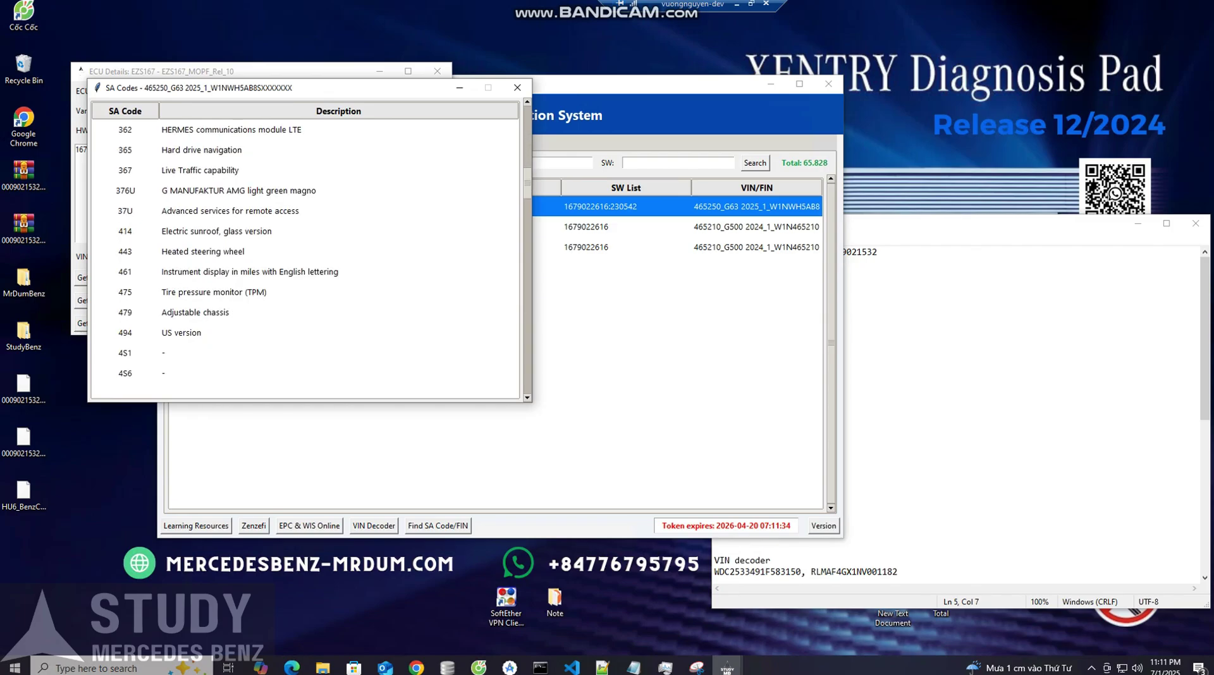
scroll(305, 253, "down", 3)
scroll(305, 253, "up", 1)
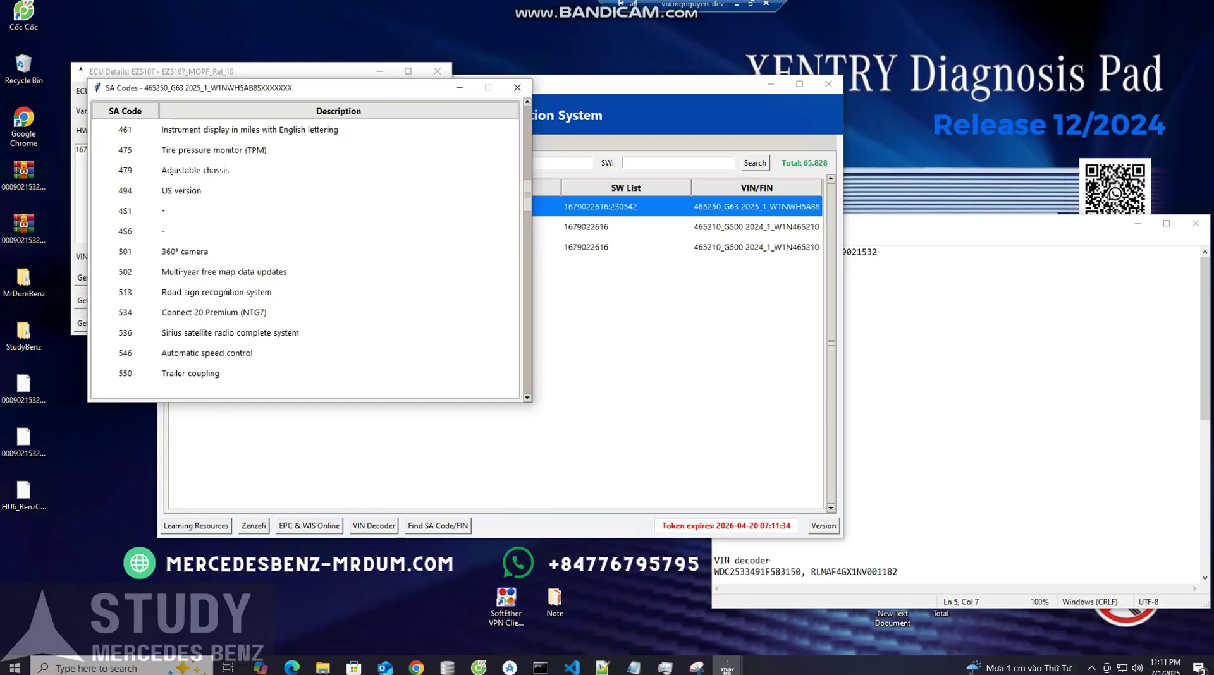
scroll(306, 253, "down", 8)
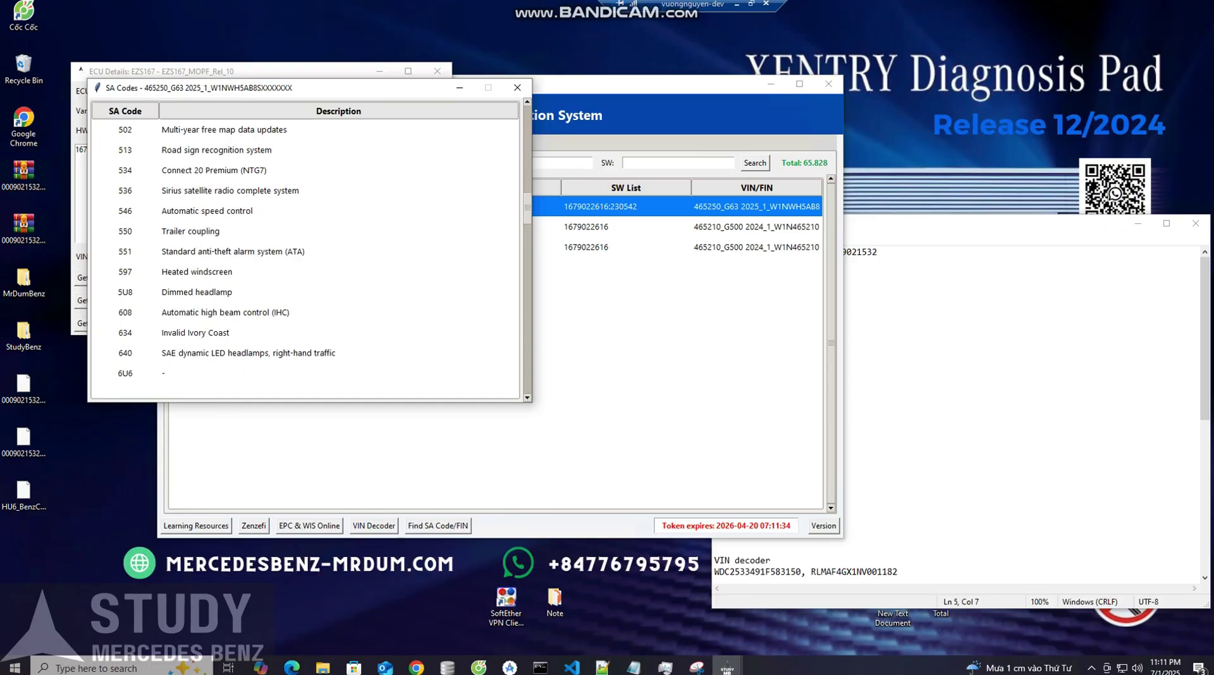
scroll(305, 252, "down", 10)
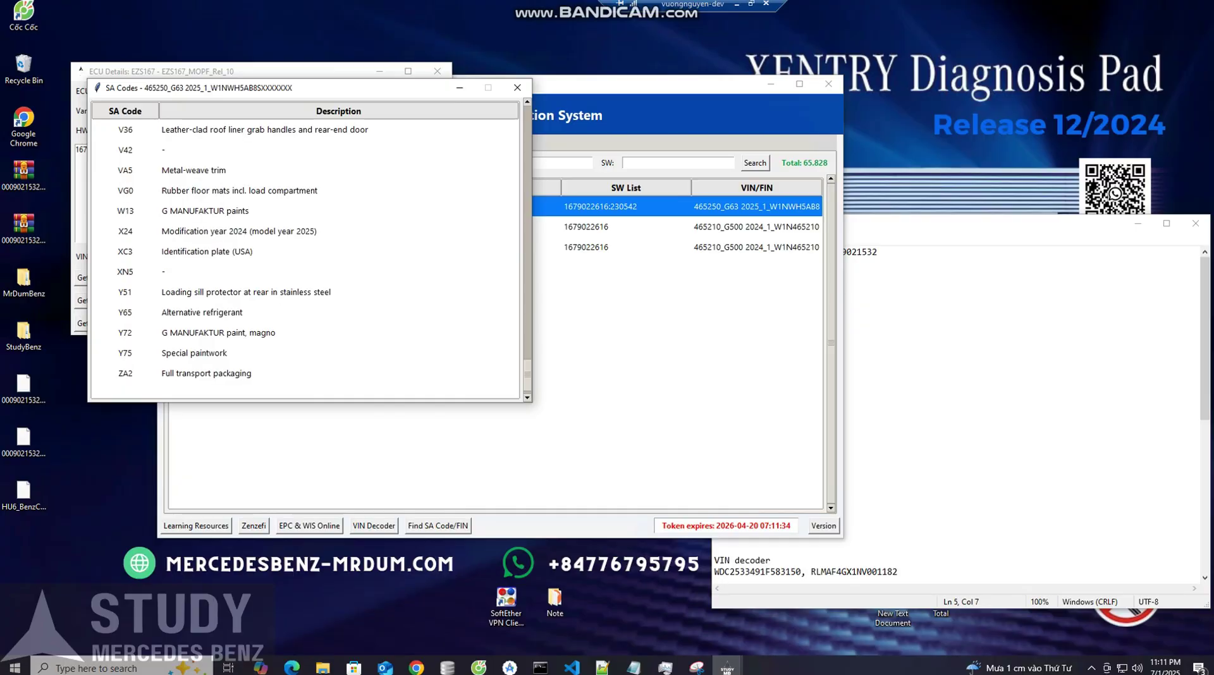
scroll(306, 253, "up", 3)
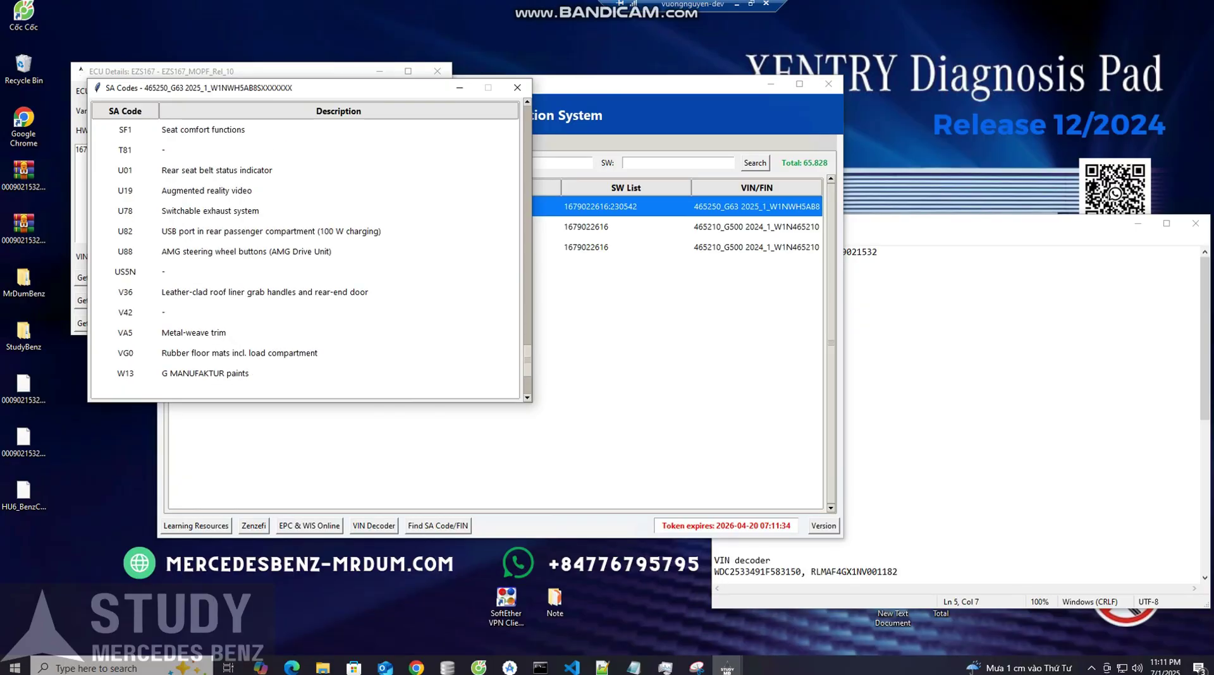
scroll(305, 253, "up", 3)
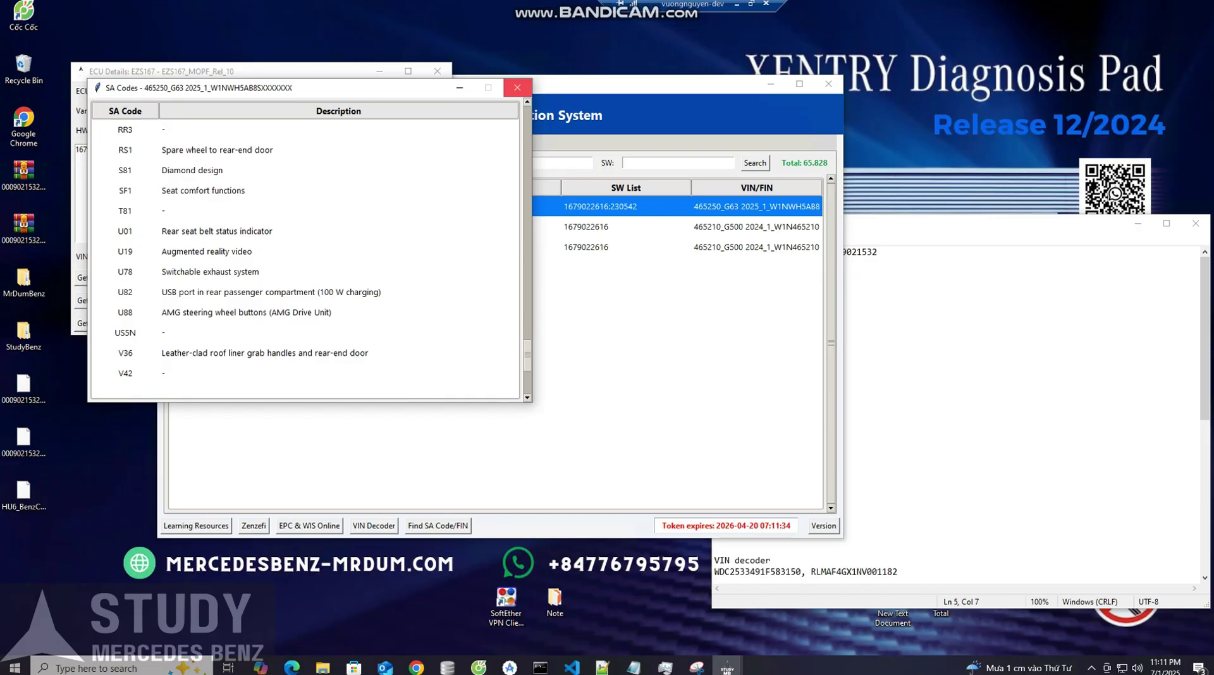
left_click(517, 87)
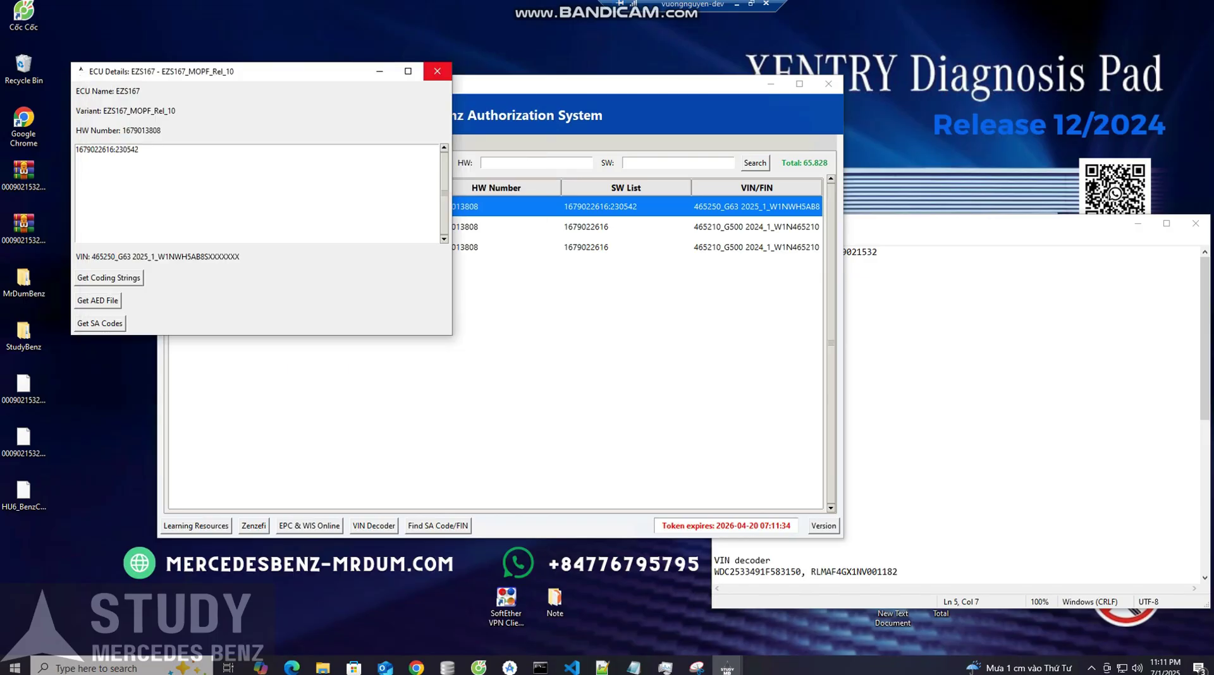
left_click(436, 71)
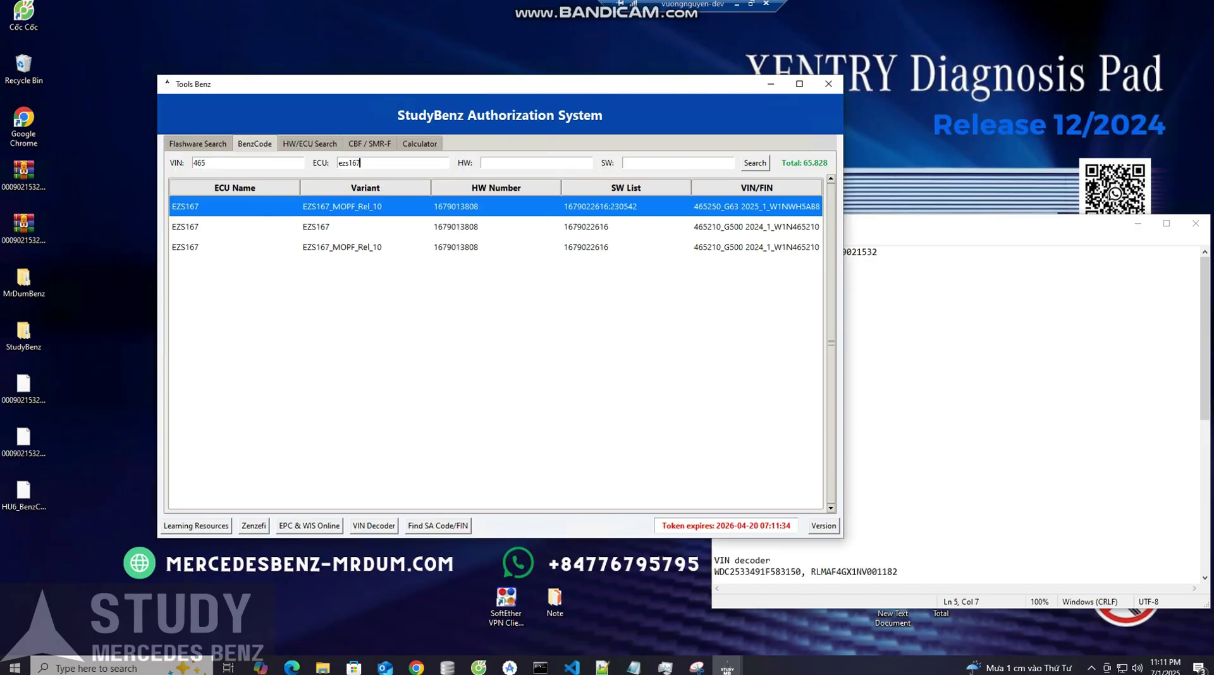
Search VIN 213089 for ECU hu55 and look through the matching entries
double_click(203, 162)
type("213089")
key("ctrl+a")
type("hu")
type("66")
key("shift+Left")
key("shift+Left")
type("55")
key("Return")
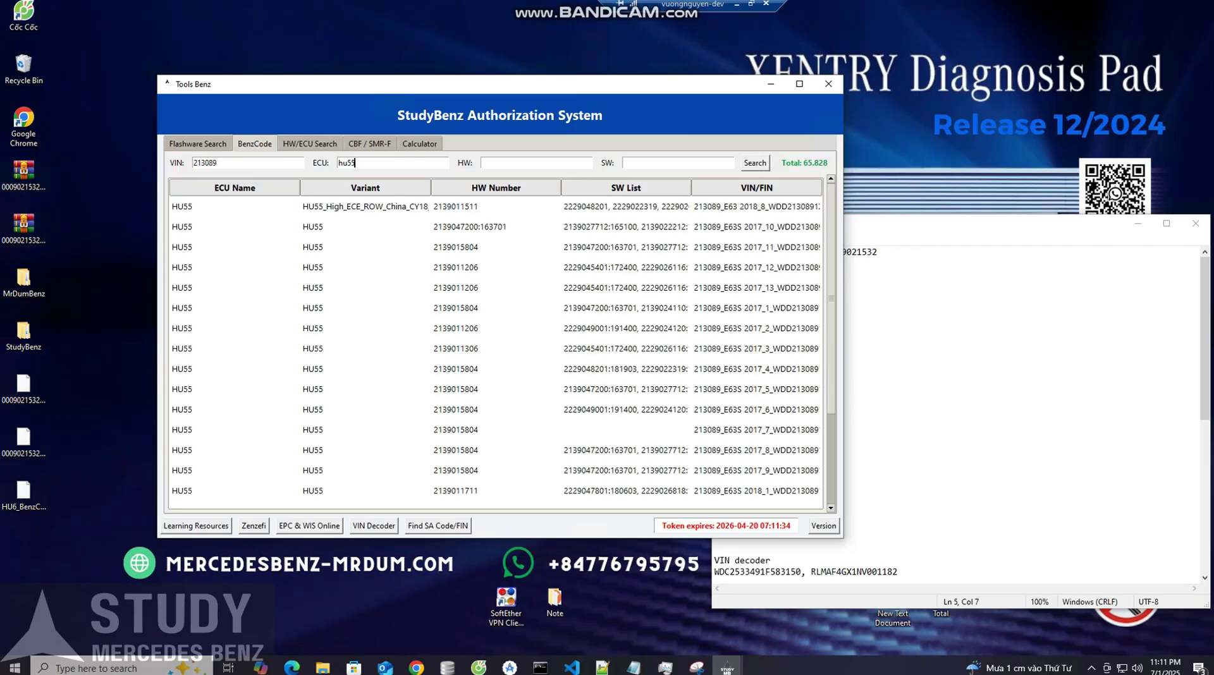
scroll(495, 347, "down", 6)
scroll(495, 348, "up", 6)
Change the ECU filter to hu6 for VIN 213089
key("BackSpace")
key("BackSpace")
key("BackSpace")
type("6")
type("u")
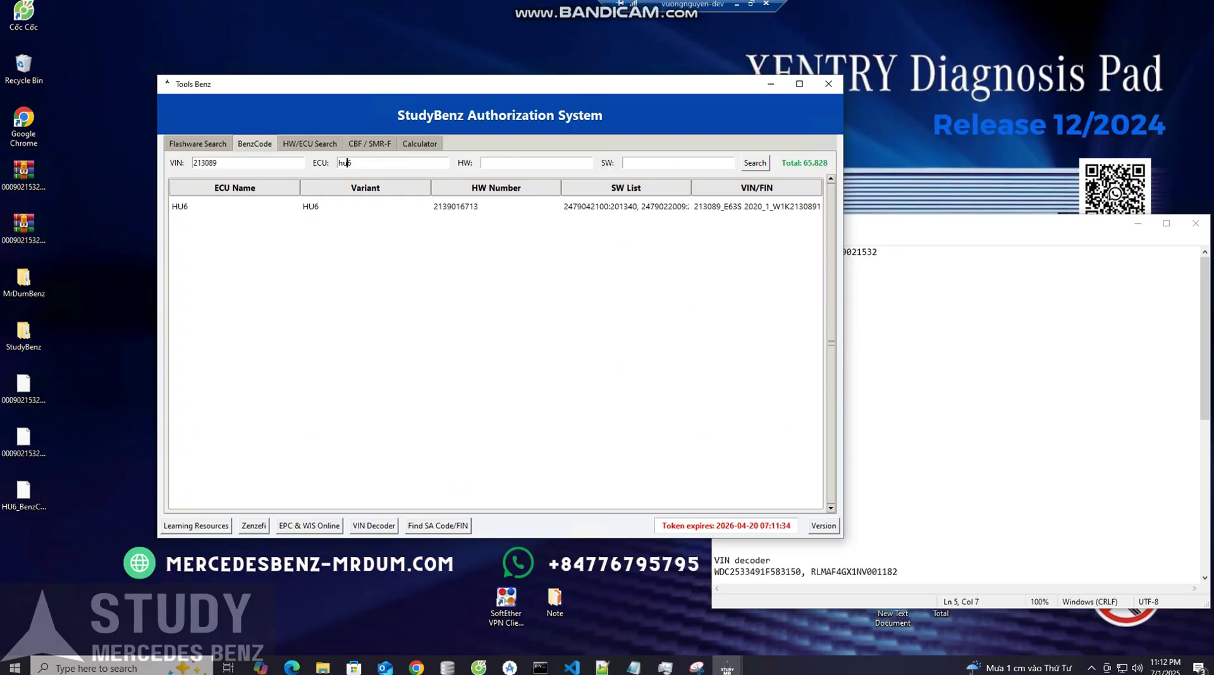
Copy VIN prefix 223 from the Notepad notes into the VIN filter, search for ECU hu7 and browse the results
left_click(216, 163)
left_click(898, 286)
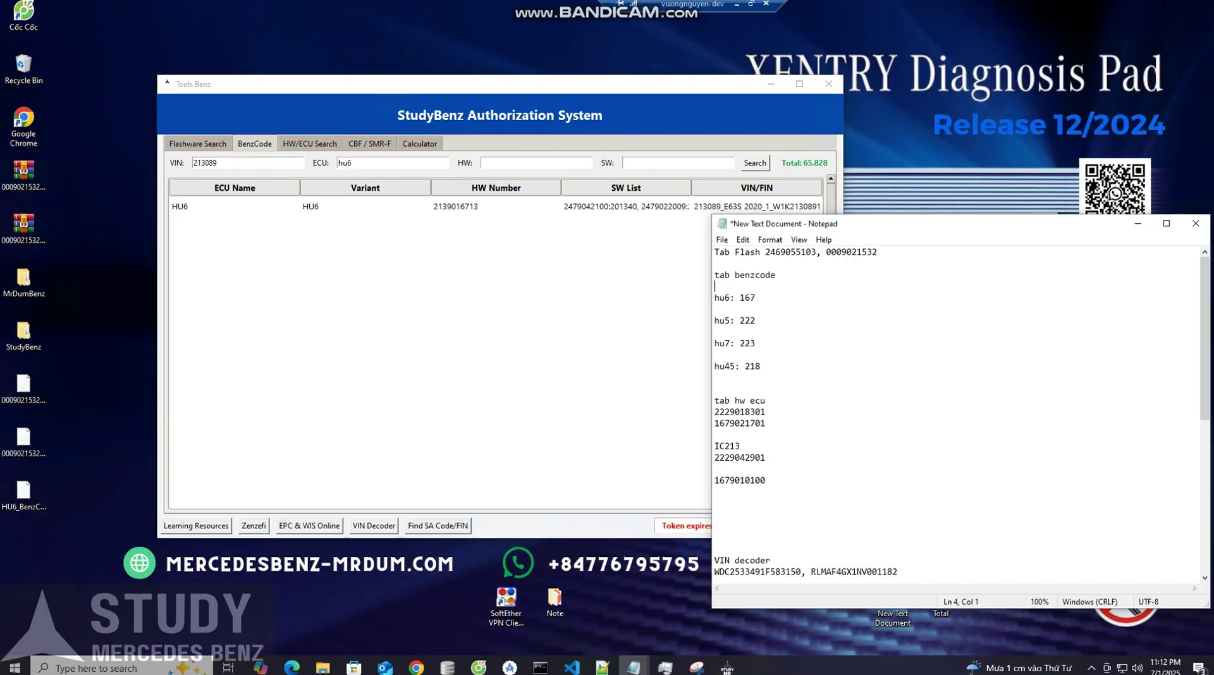
left_click_drag(756, 343, 739, 344)
key("ctrl+c")
left_click_drag(218, 163, 192, 163)
key("ctrl+v")
left_click(351, 162)
key("BackSpace")
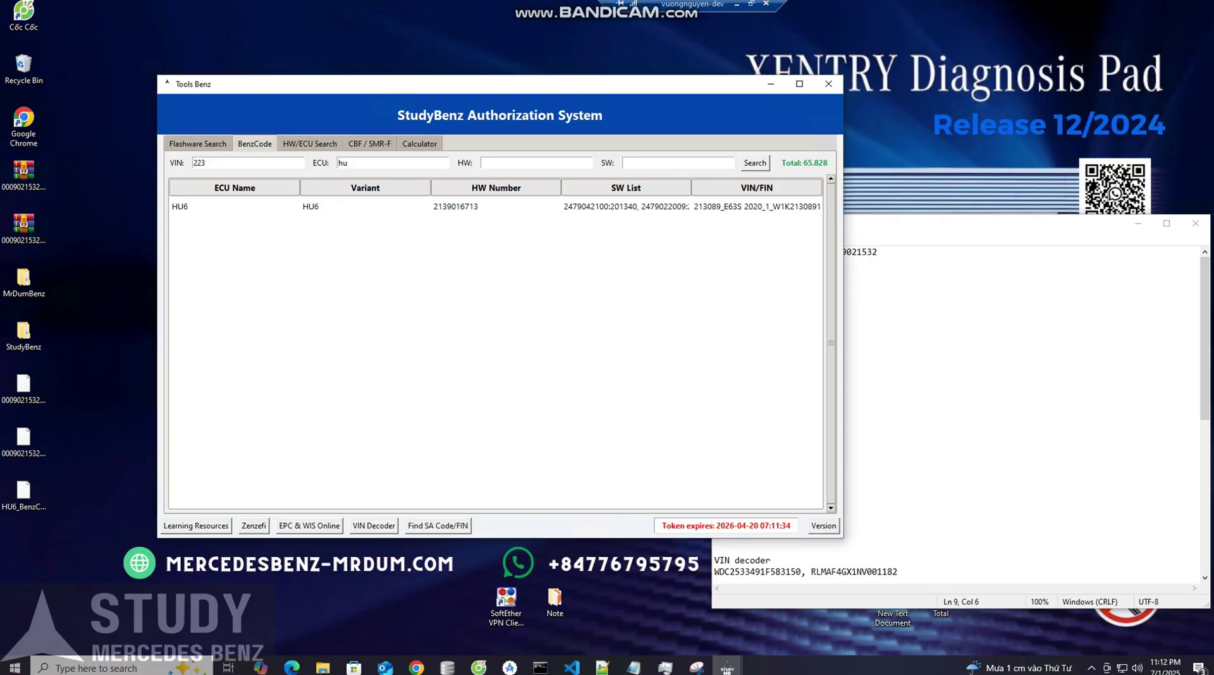
type("7")
key("Return")
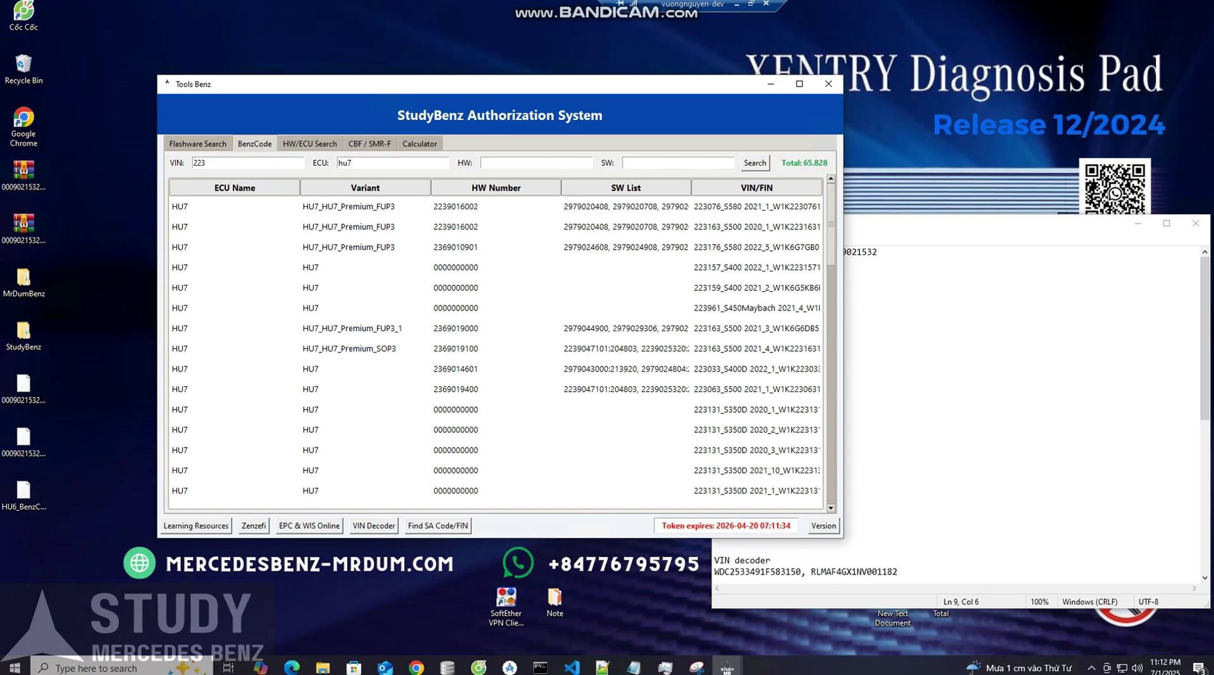
scroll(495, 348, "down", 9)
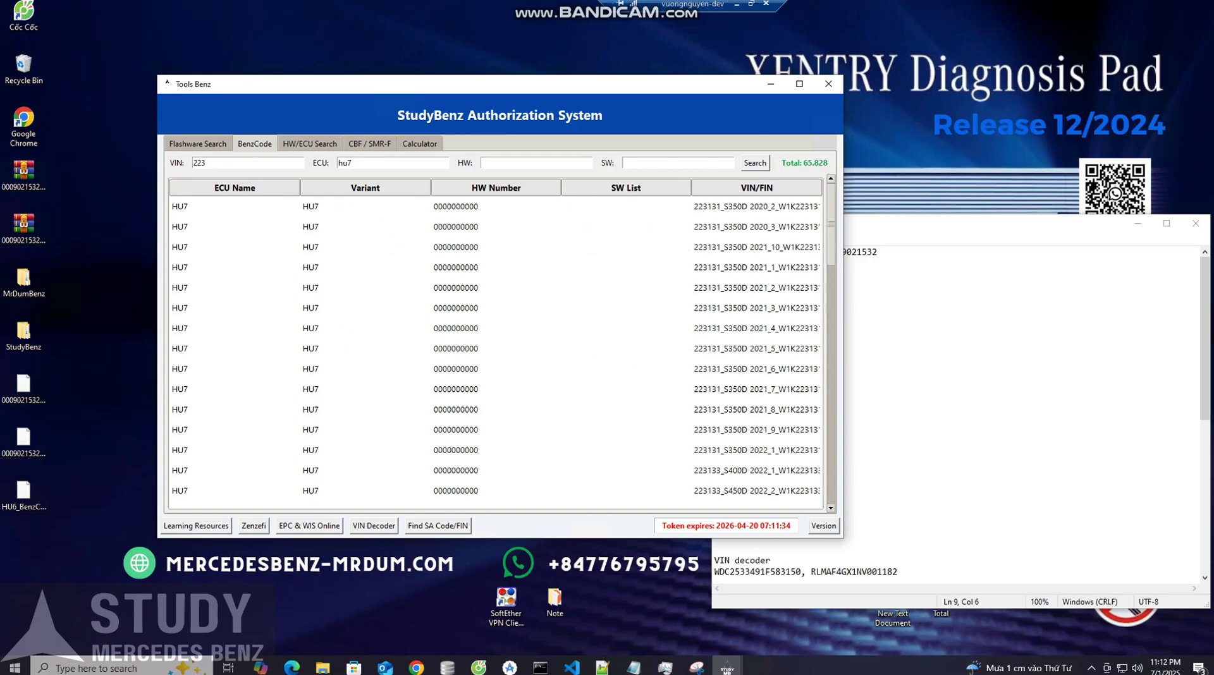
scroll(495, 348, "up", 1)
scroll(495, 347, "up", 5)
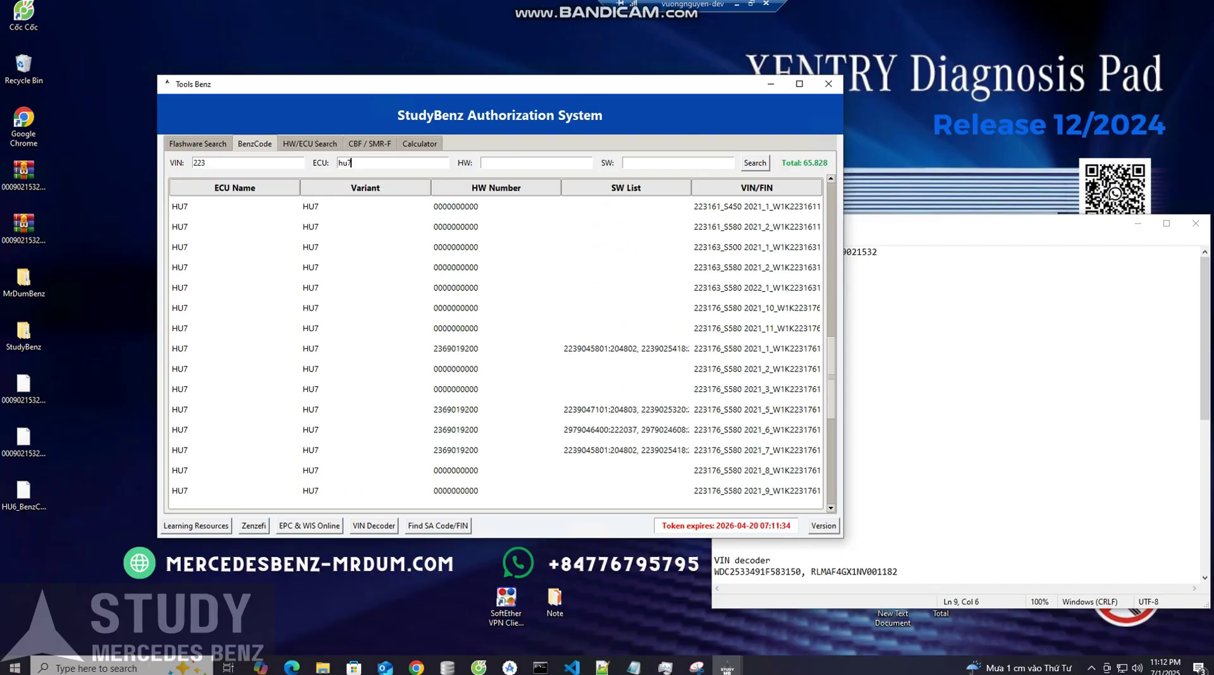
Search VIN 206 for ECU hu7 and look through the matching entries
left_click(205, 163)
double_click(204, 162)
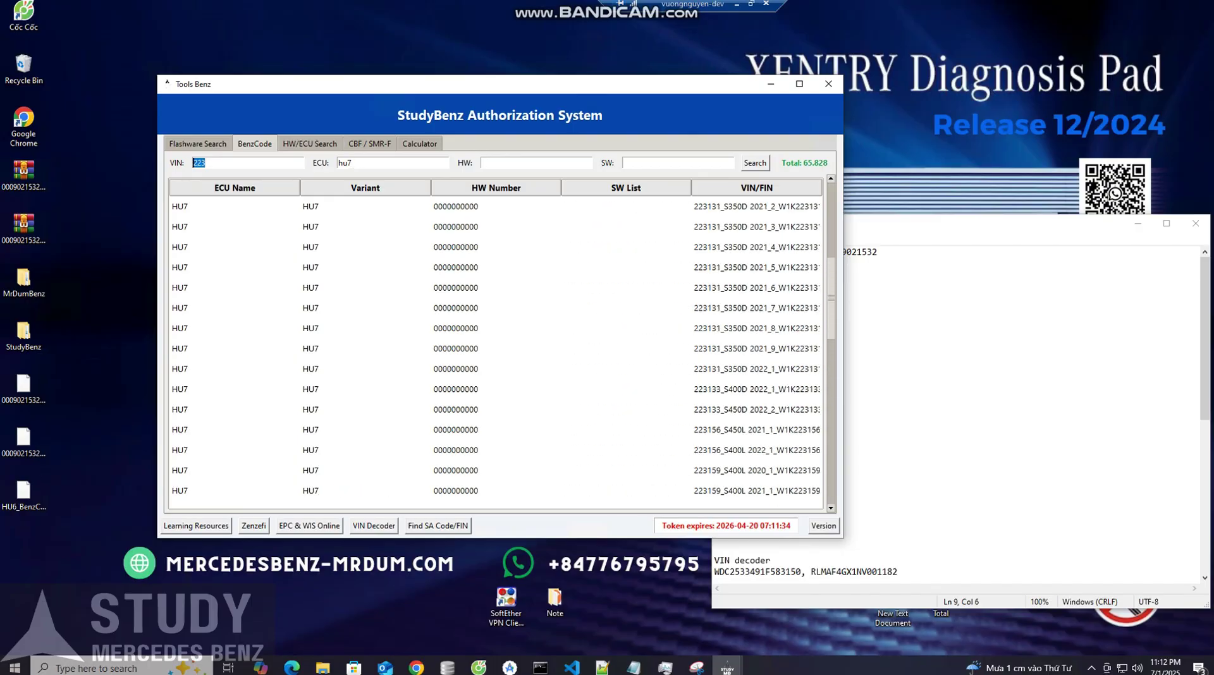
type("206")
left_click(755, 163)
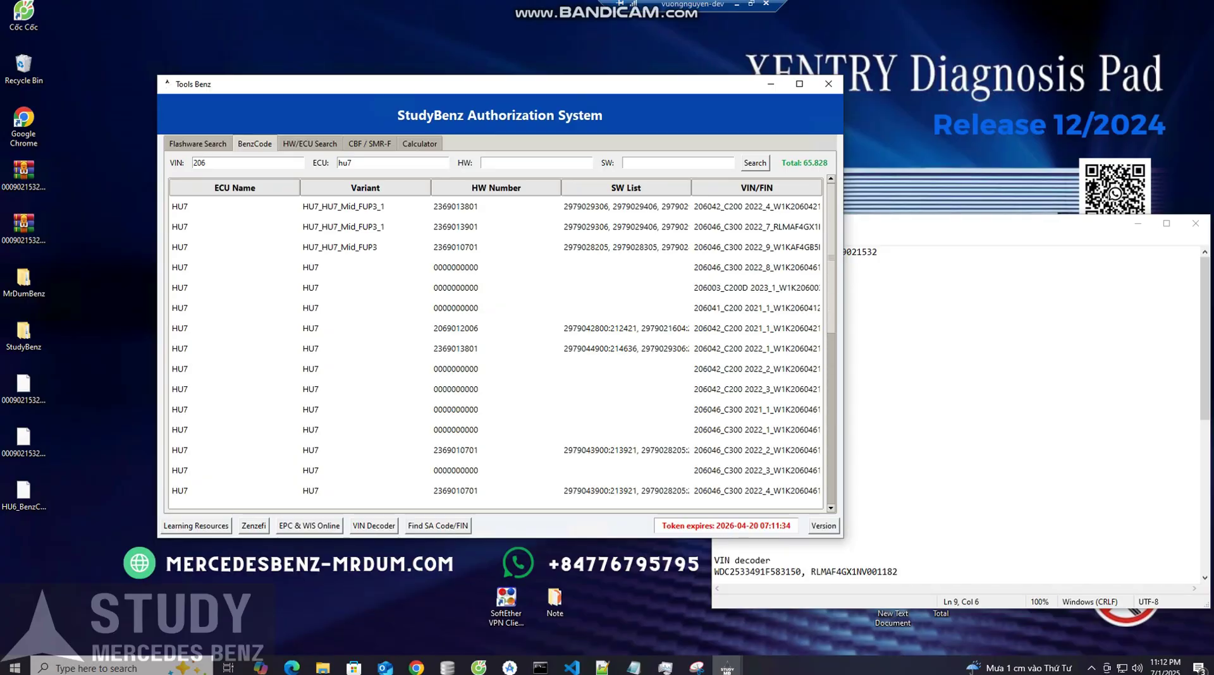
scroll(497, 348, "down", 5)
scroll(497, 347, "up", 5)
Check the Notepad notes, clear the VIN filter in Tools Benz and search for ECU hu45 across all vehicles
left_click(898, 308)
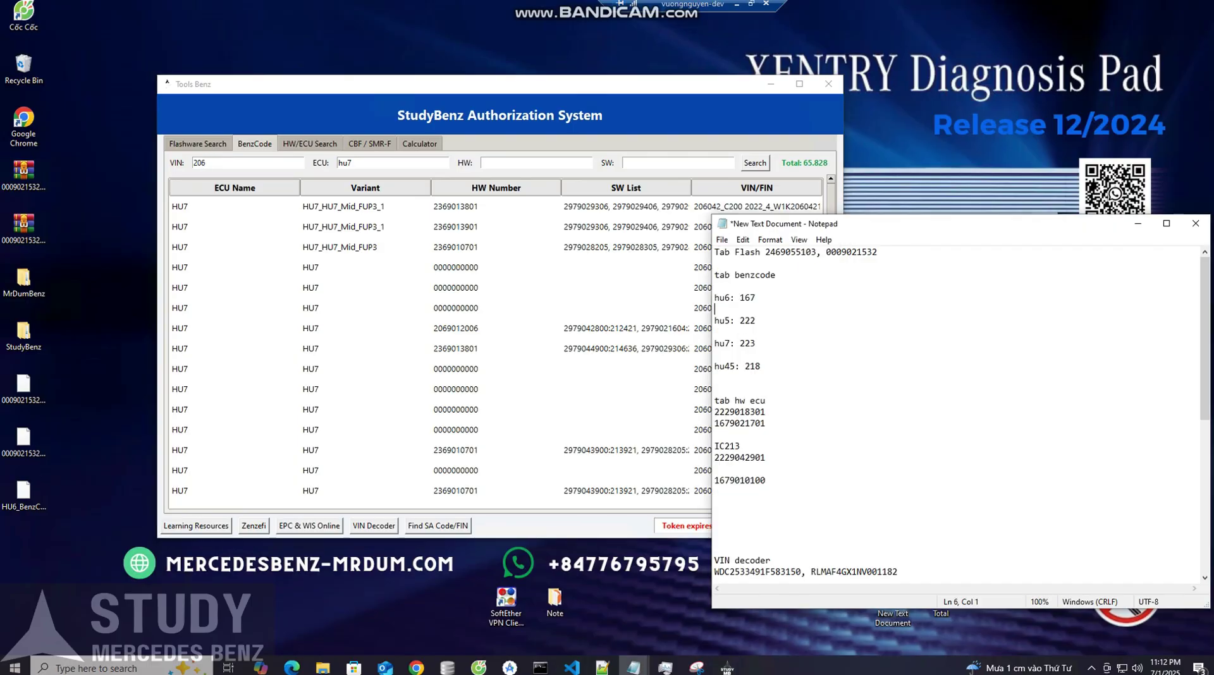
key("alt+Tab")
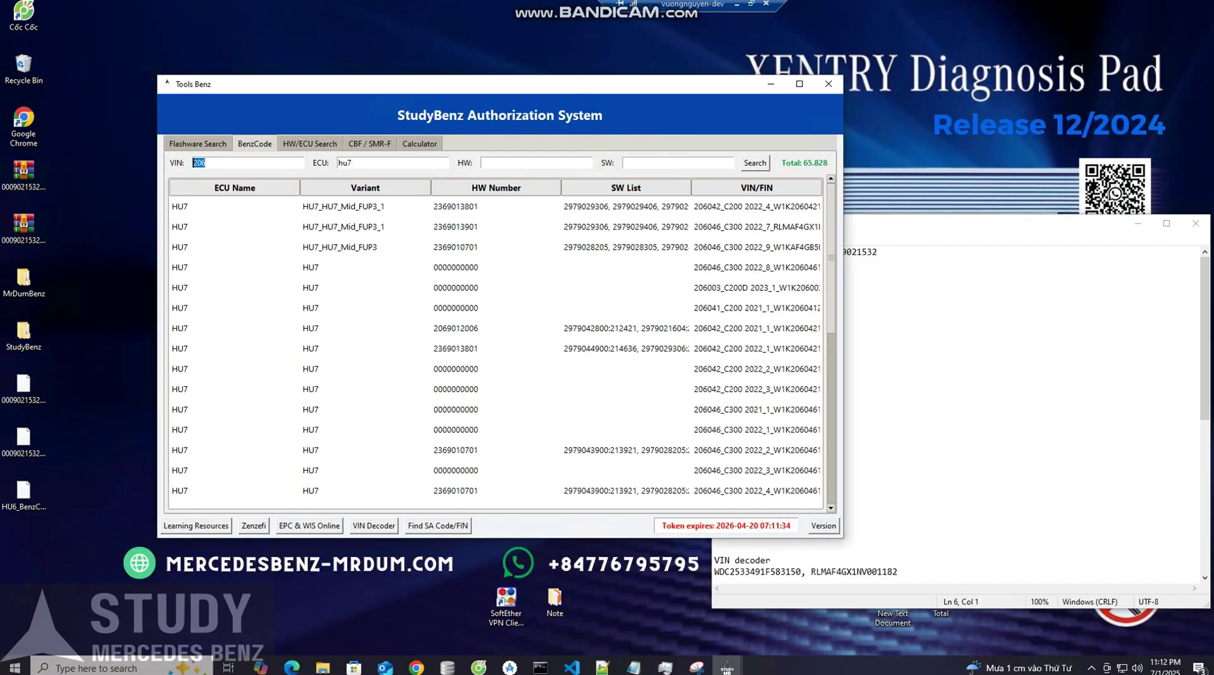
key("Delete")
key("Tab")
type("h45")
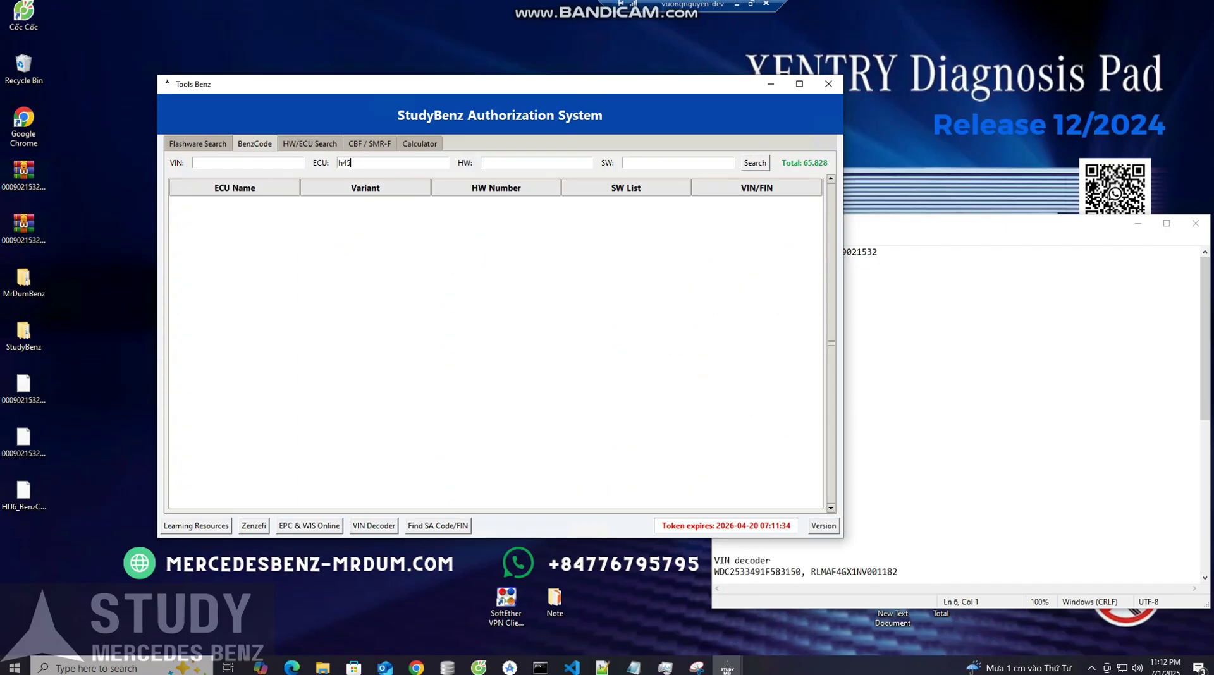
left_click(342, 163)
type("u")
key("Return")
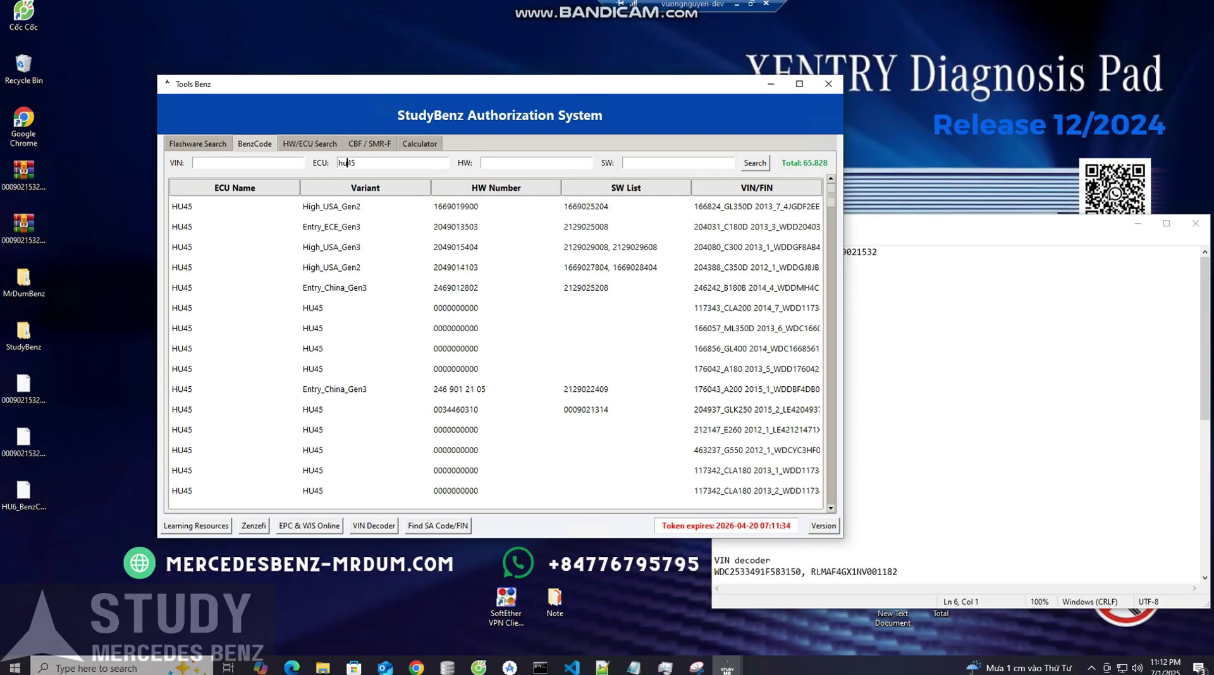
Change the ECU filter to hu5, copy VIN prefix 222 from the Notepad notes into the VIN filter and search for matching entries
key("BackSpace")
left_click(897, 309)
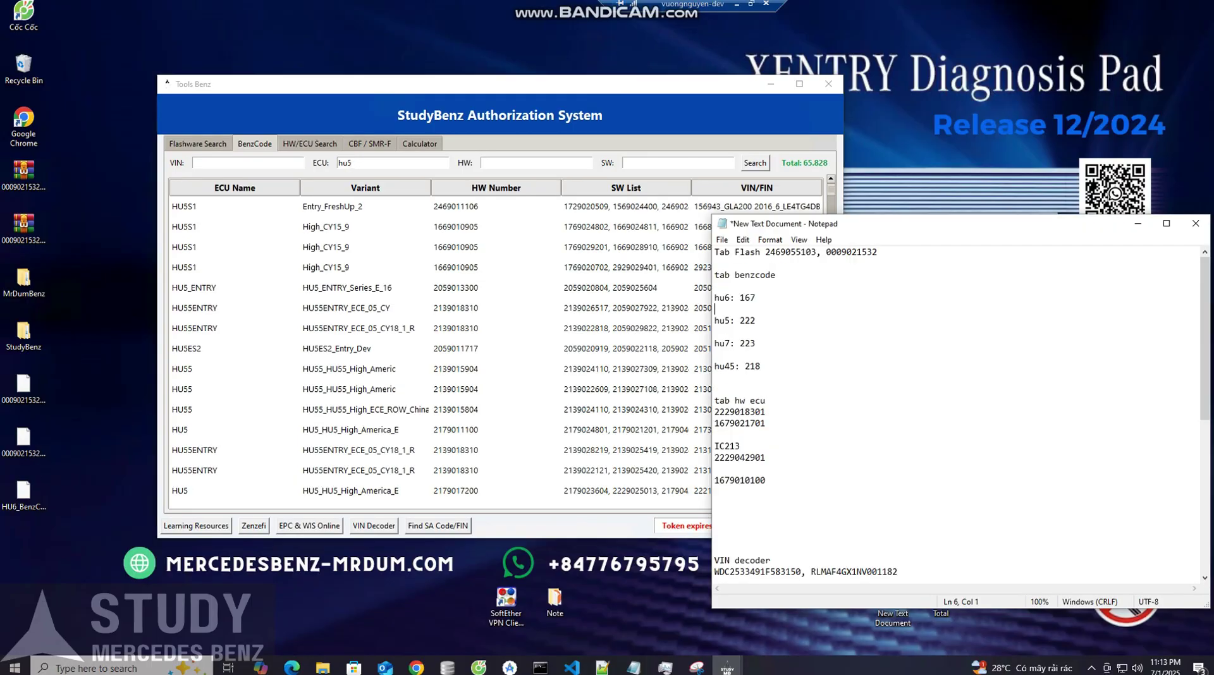
left_click_drag(756, 320, 739, 321)
key("ctrl+c")
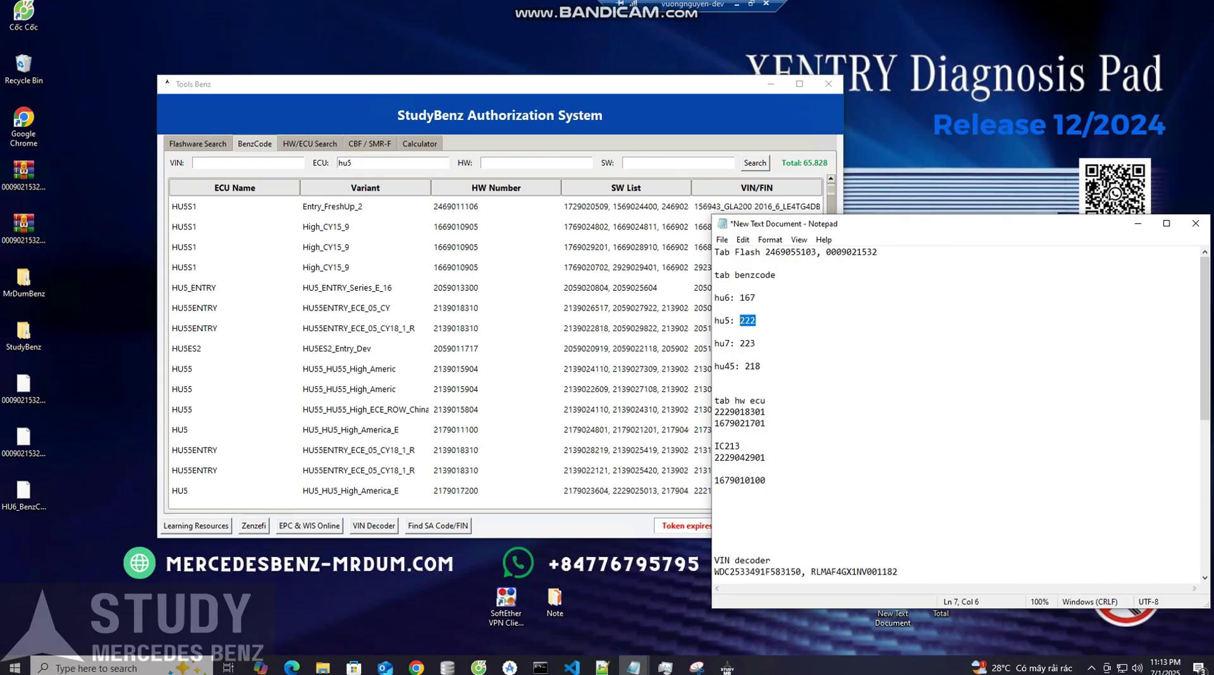
key("alt+Tab")
key("ctrl+v")
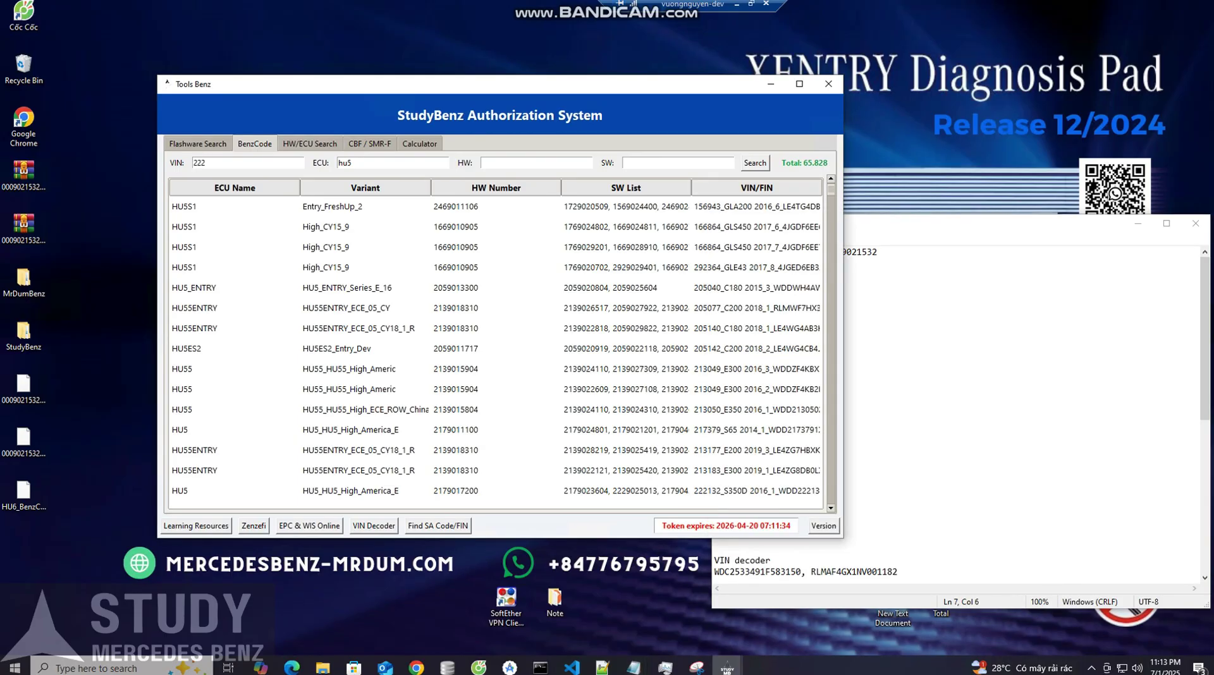
key("Return")
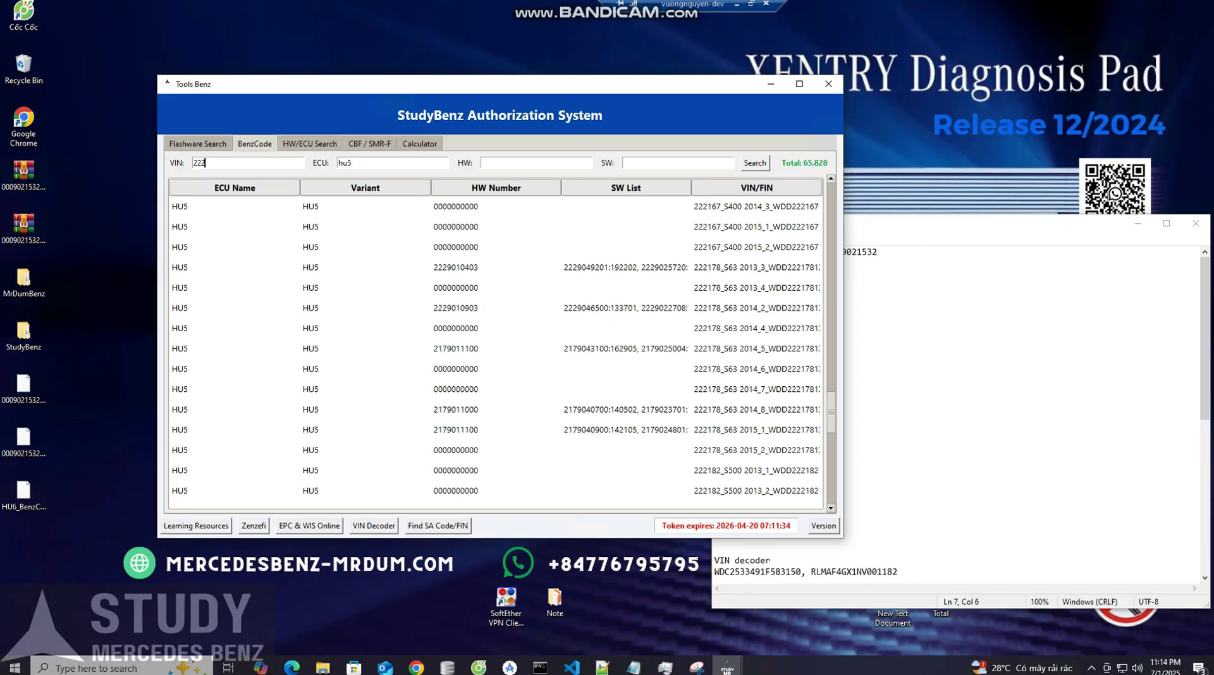
scroll(496, 349, "up", 3)
left_click(885, 309)
scroll(885, 309, "down", 2)
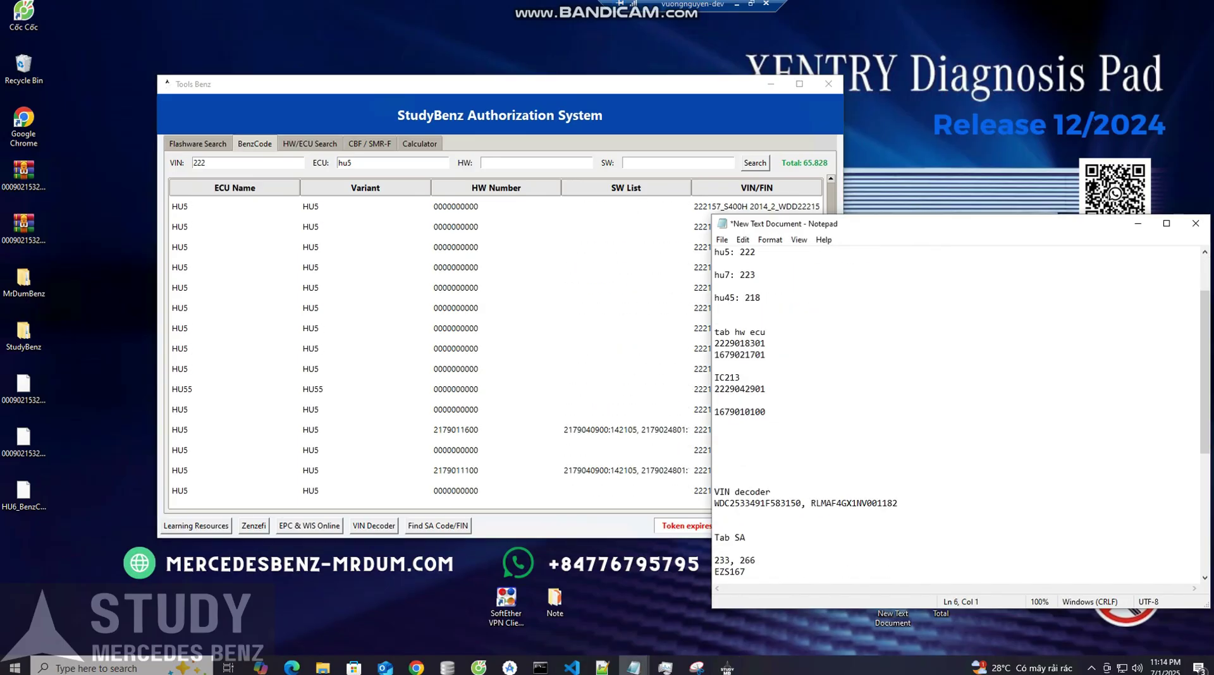
left_click_drag(766, 344, 715, 343)
left_click(309, 143)
key("ctrl+v")
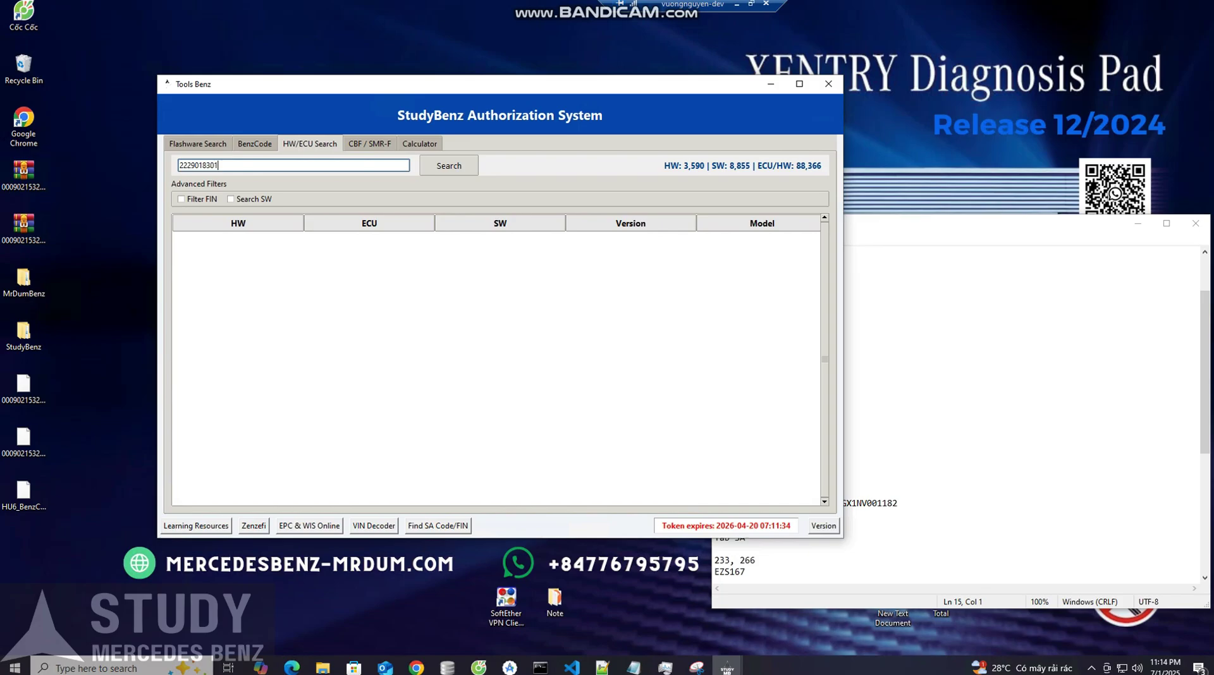
key("Return")
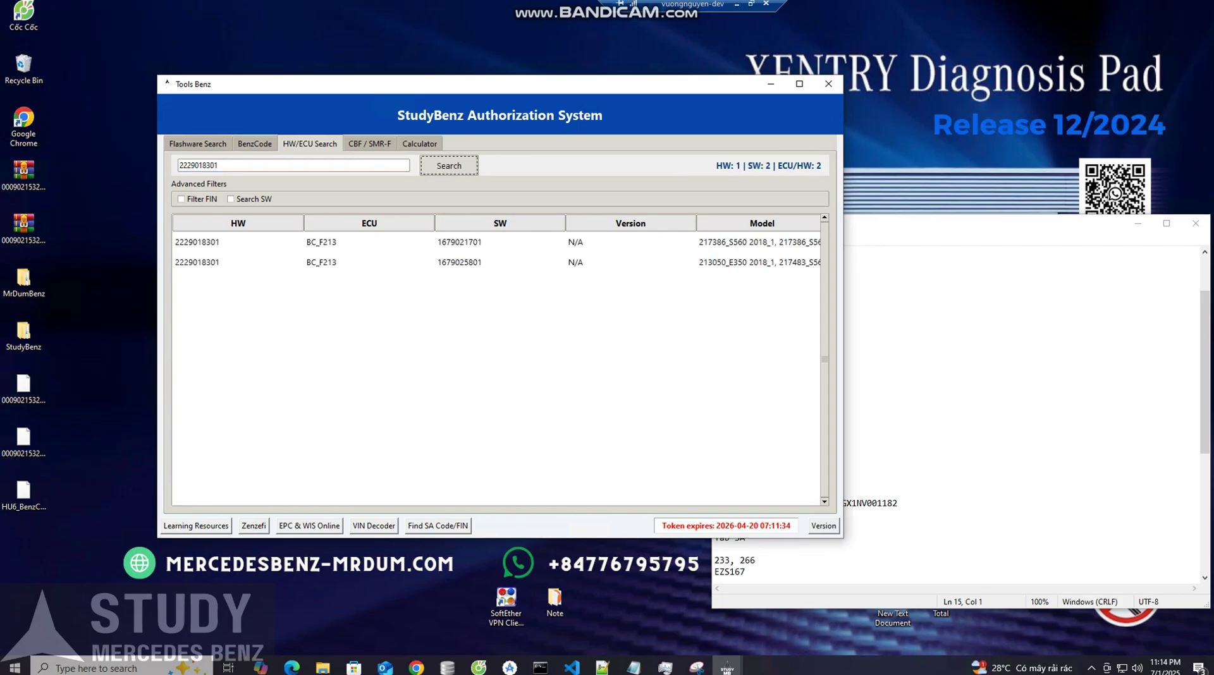
double_click(321, 242)
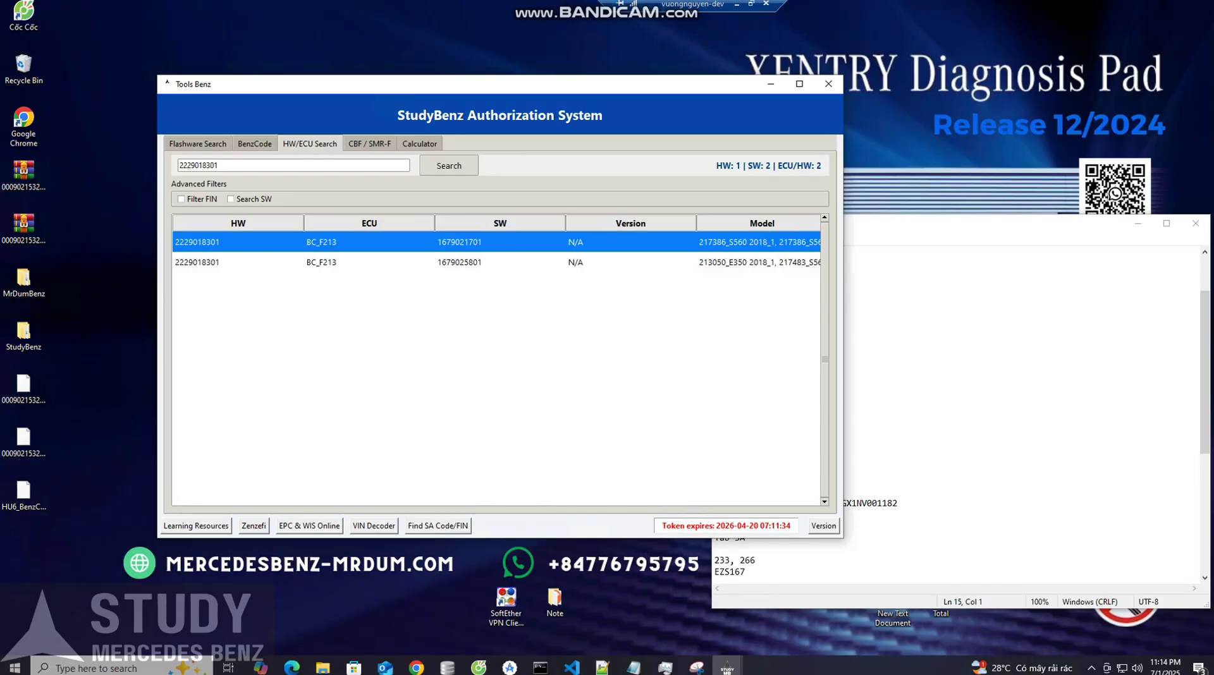
scroll(352, 409, "down", 5)
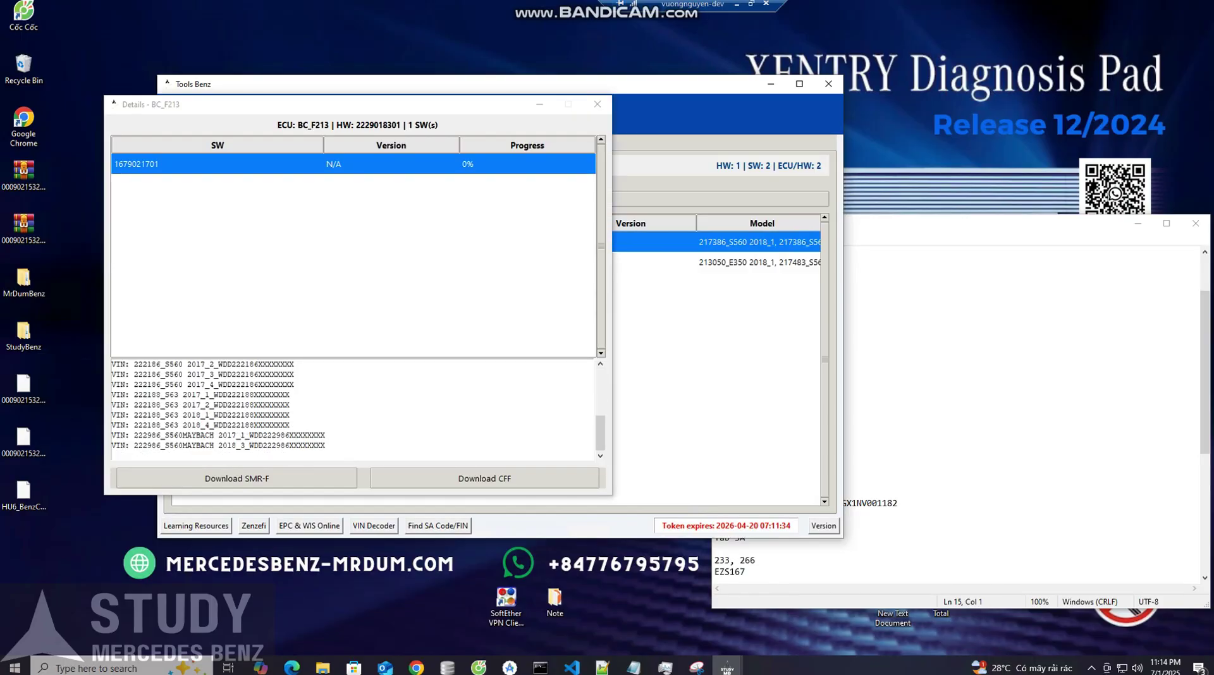
scroll(352, 409, "up", 3)
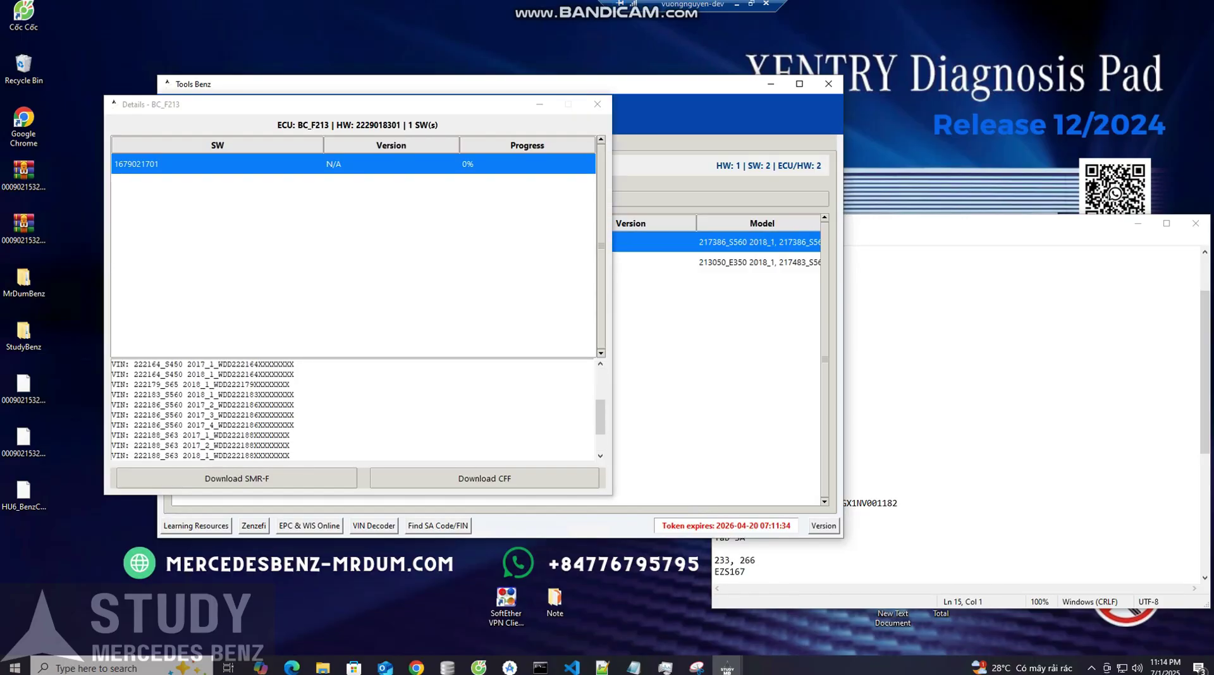
scroll(352, 410, "up", 1)
scroll(352, 410, "down", 2)
scroll(352, 410, "up", 2)
scroll(352, 410, "down", 2)
scroll(352, 409, "up", 2)
scroll(352, 409, "down", 1)
scroll(352, 410, "down", 3)
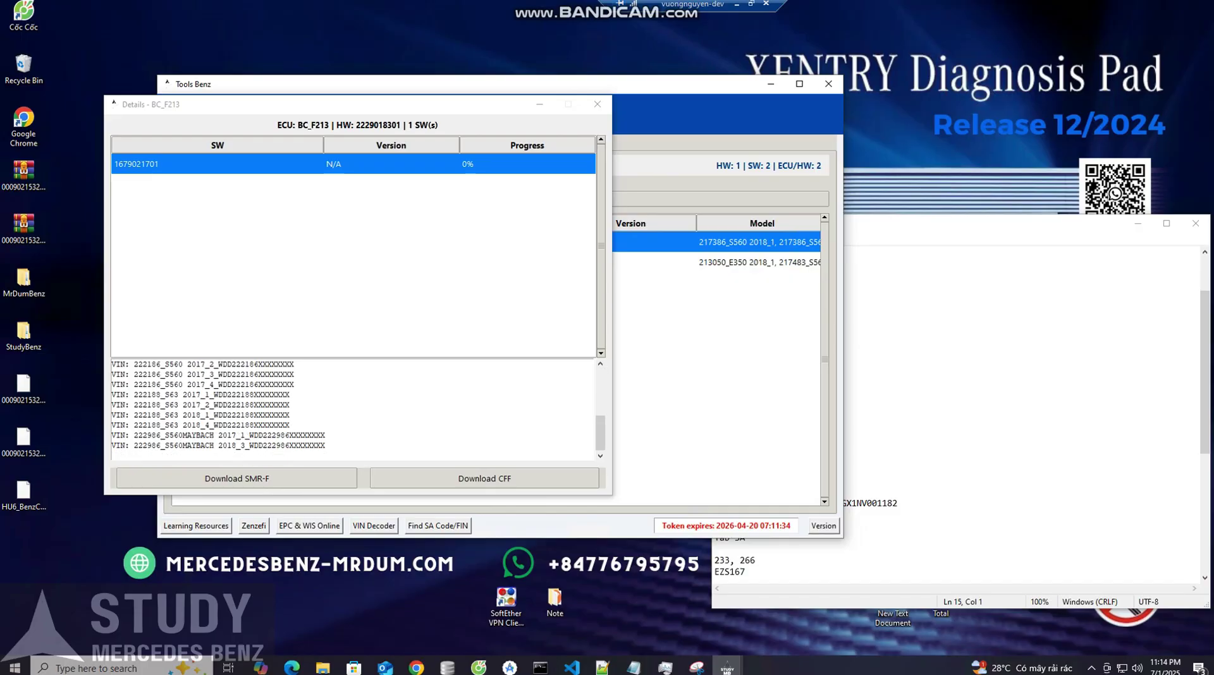
scroll(352, 410, "up", 4)
left_click(597, 103)
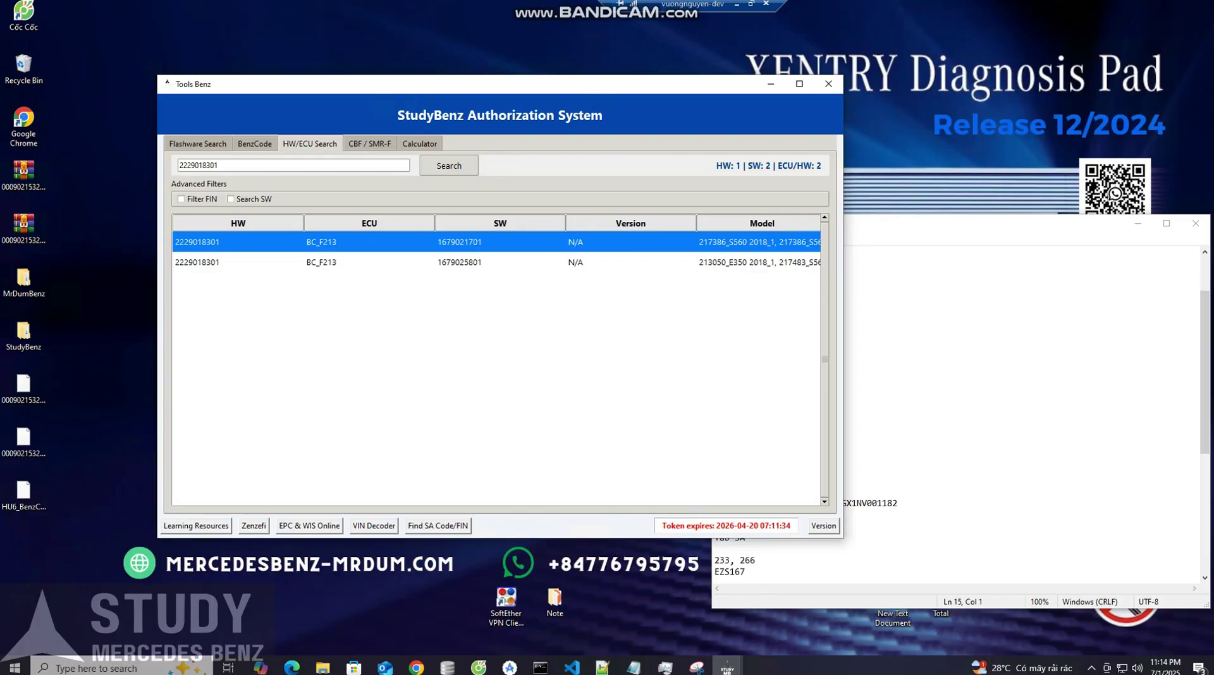
double_click(458, 262)
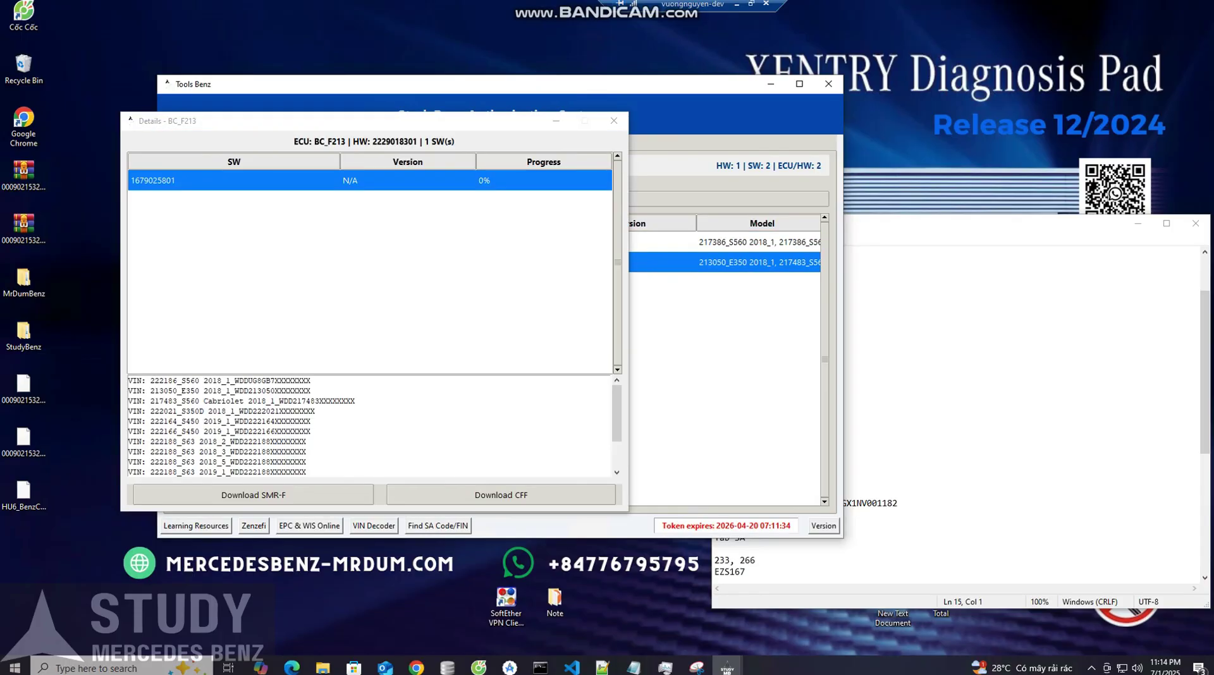
scroll(370, 426, "down", 2)
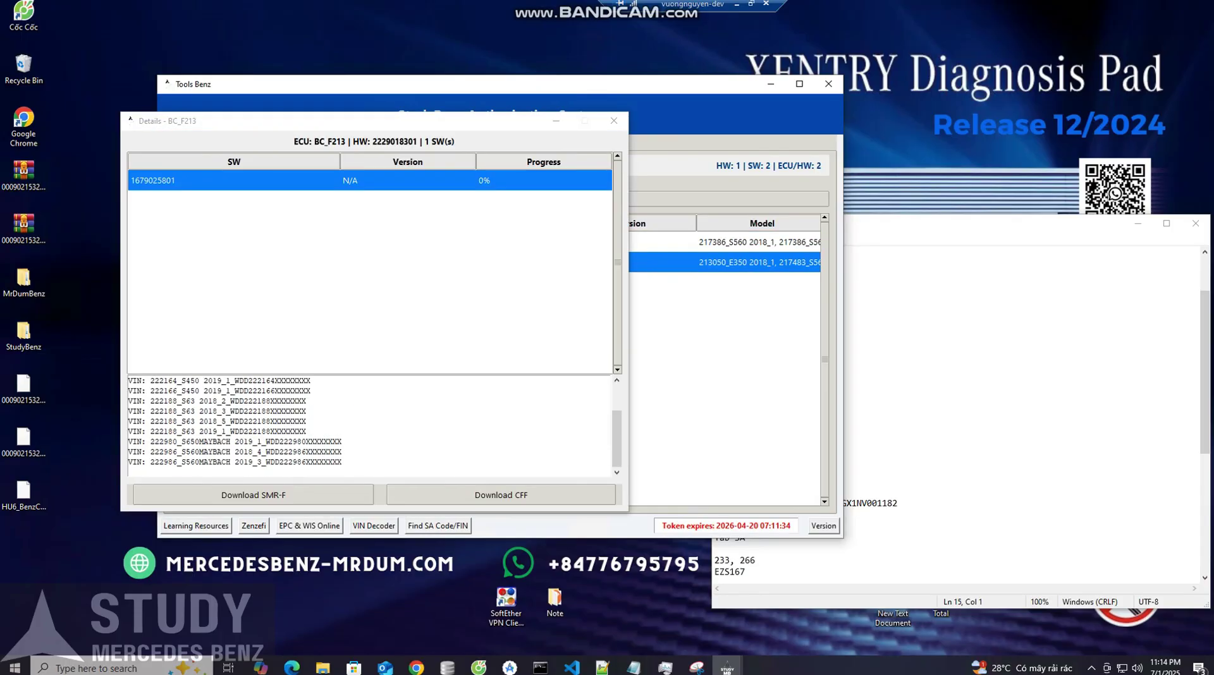
scroll(370, 426, "up", 2)
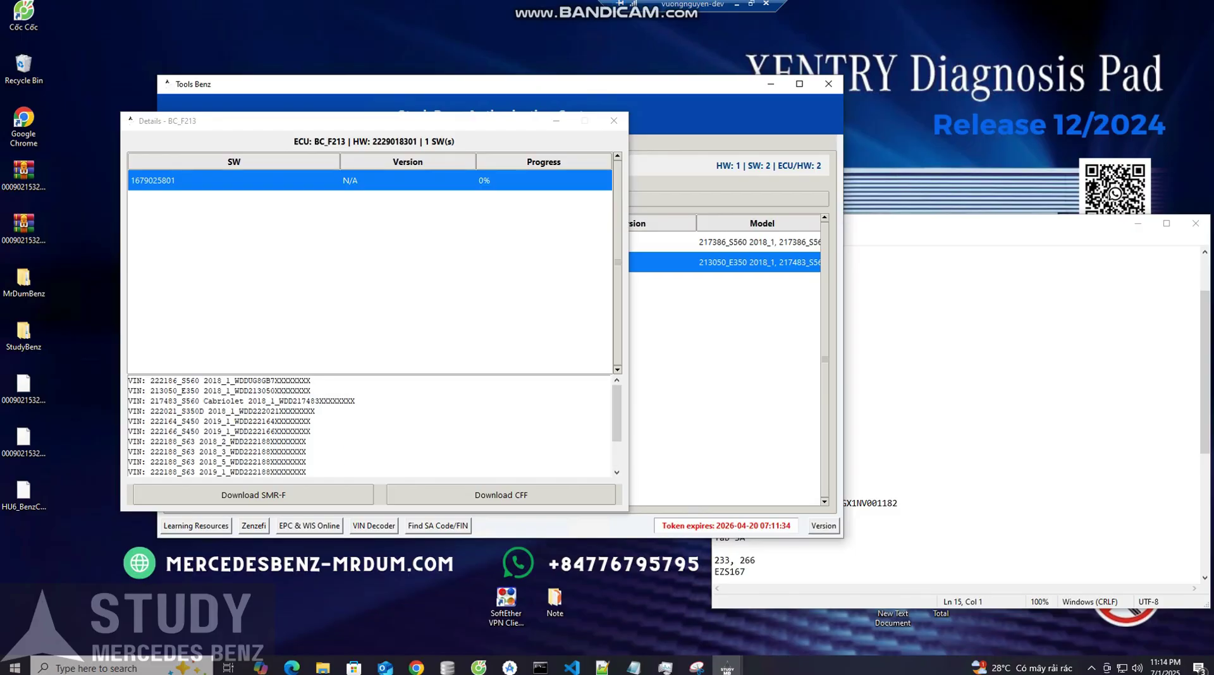
left_click(253, 494)
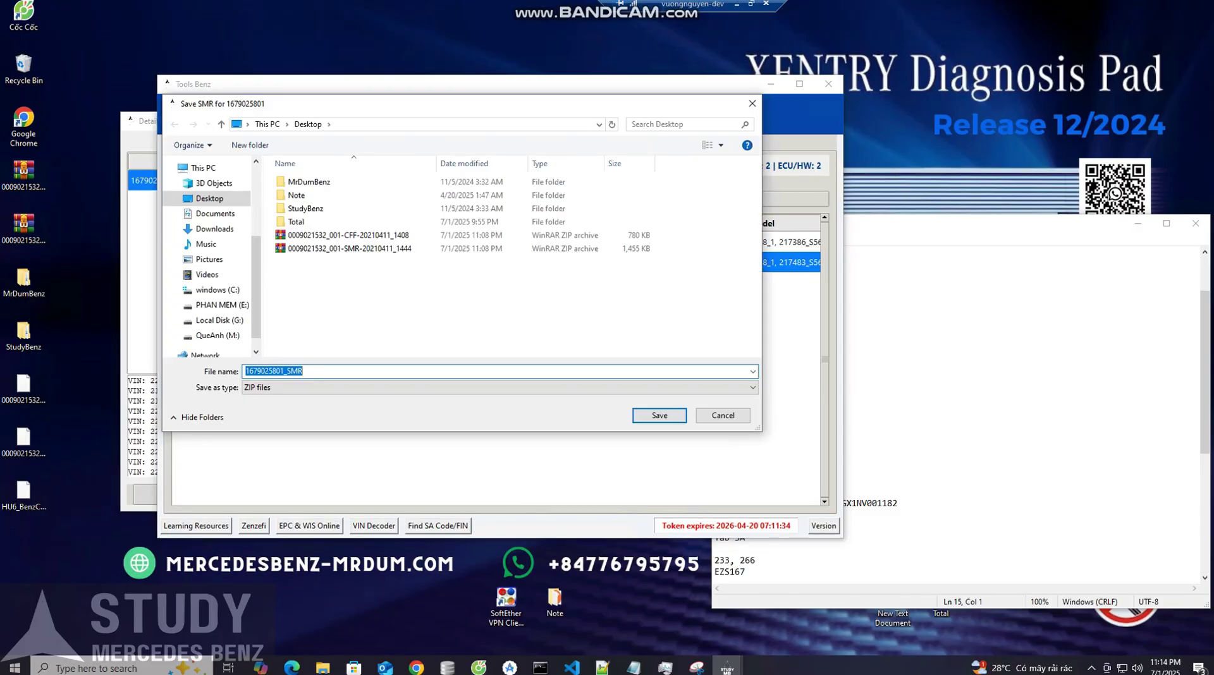
key("Return")
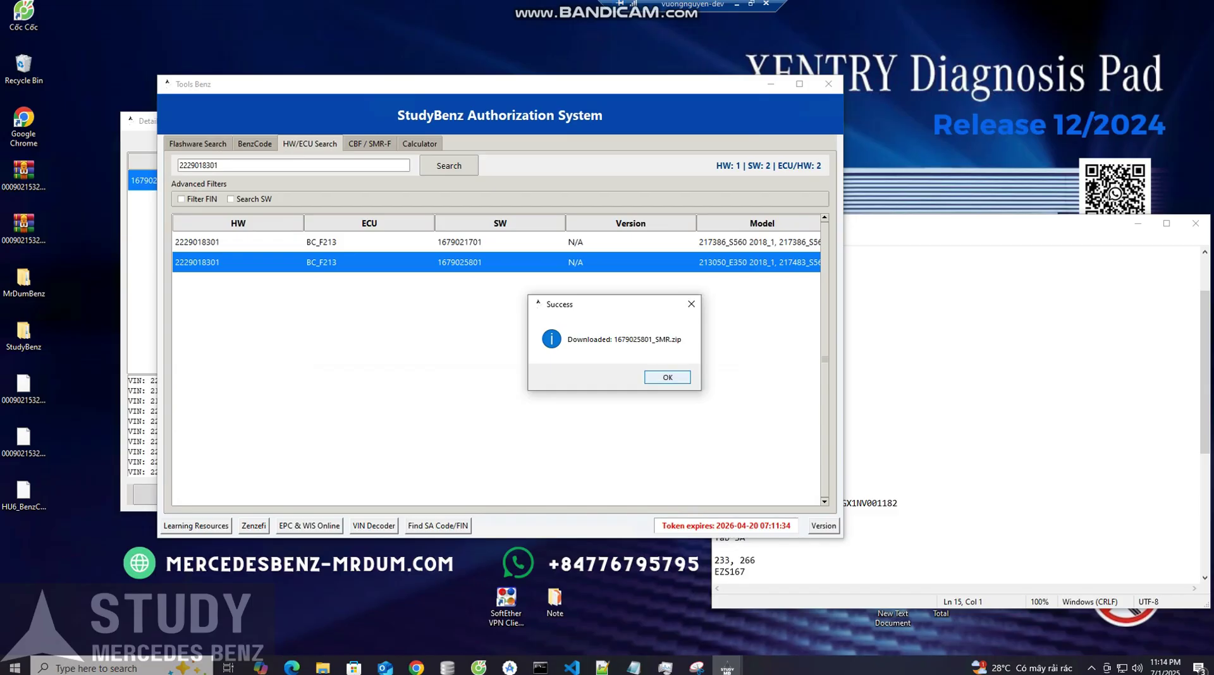
key("Return")
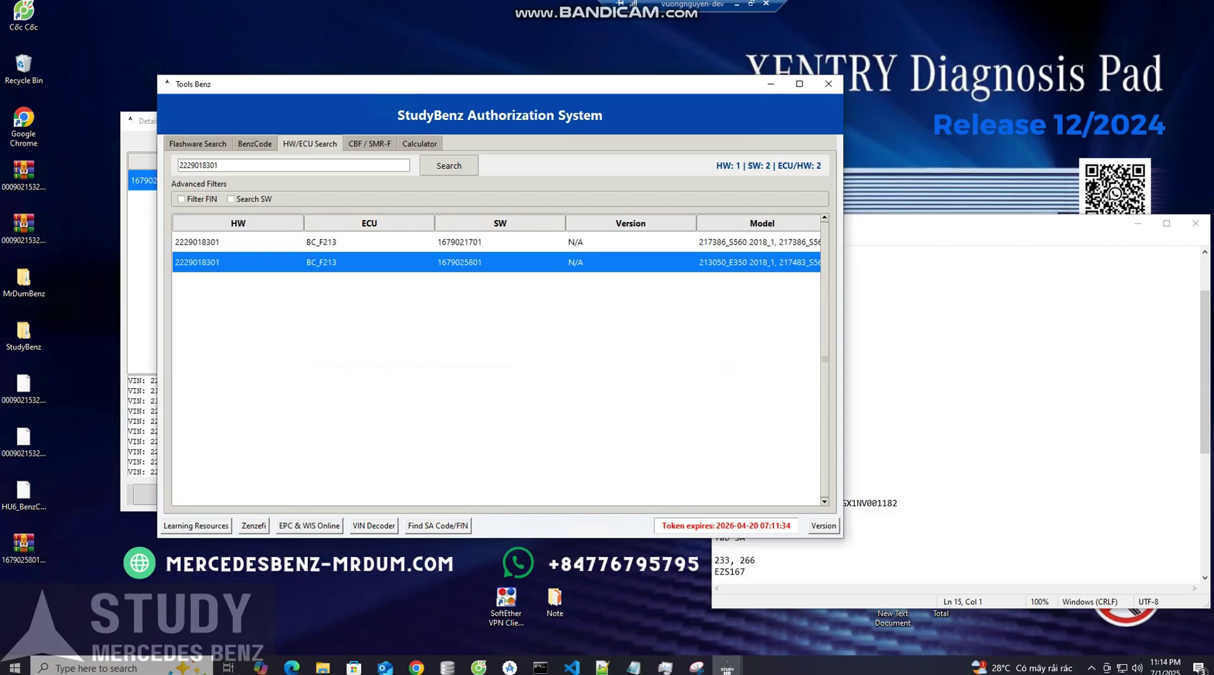
left_click(369, 144)
left_click(310, 143)
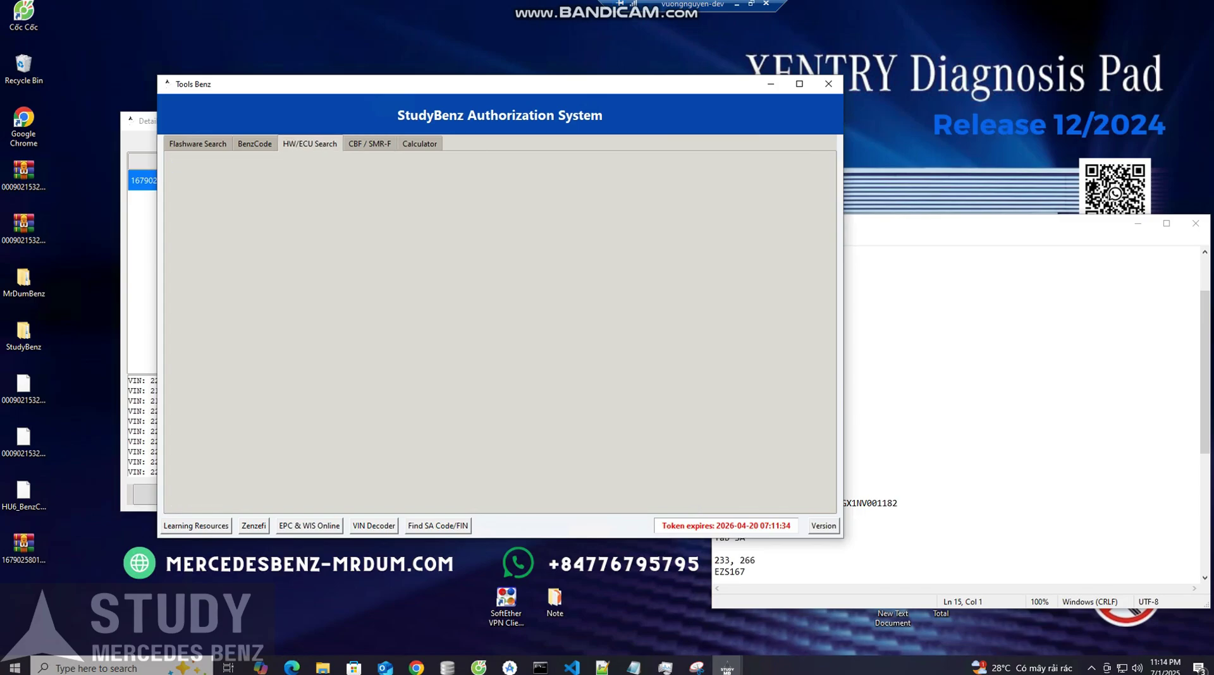
left_click(885, 343)
left_click_drag(766, 354, 715, 354)
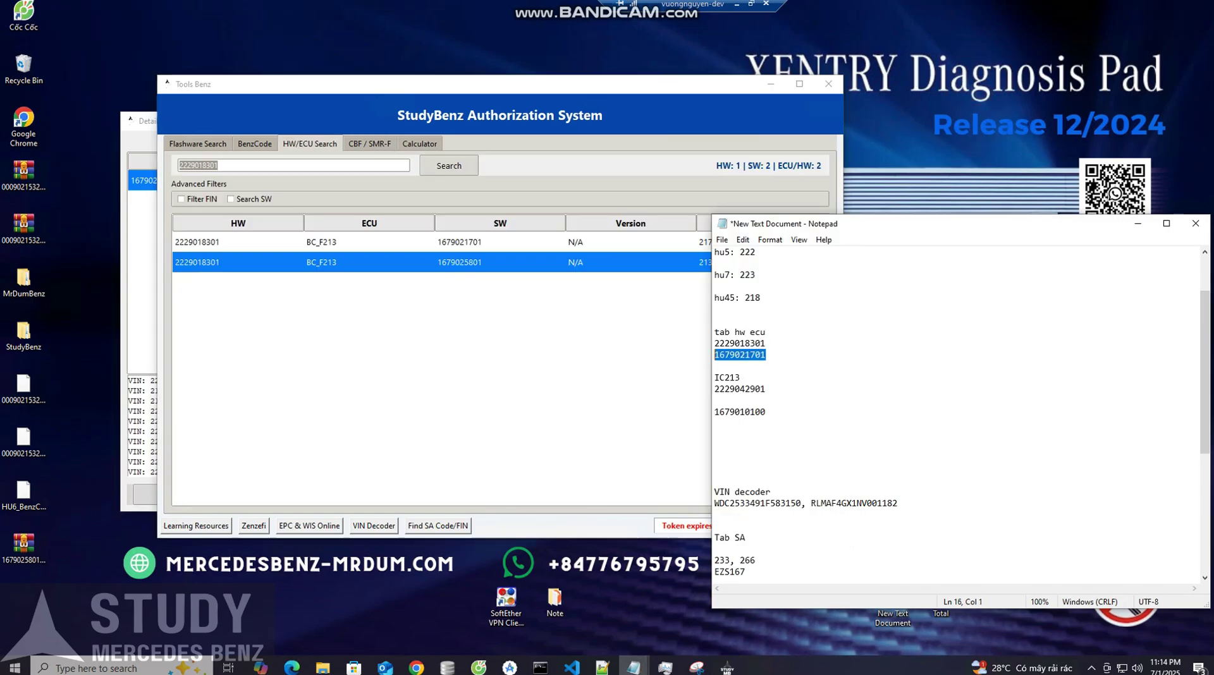
key("ctrl+c")
key("alt+Tab")
key("ctrl+v")
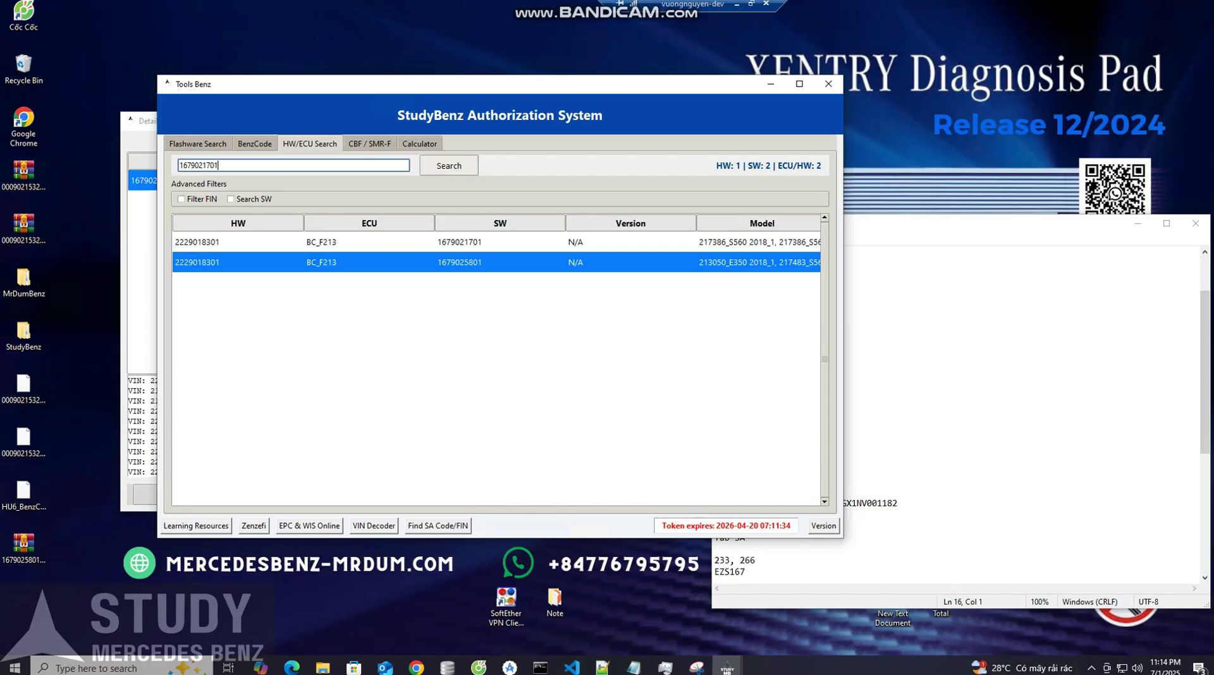
left_click(448, 165)
left_click(448, 165)
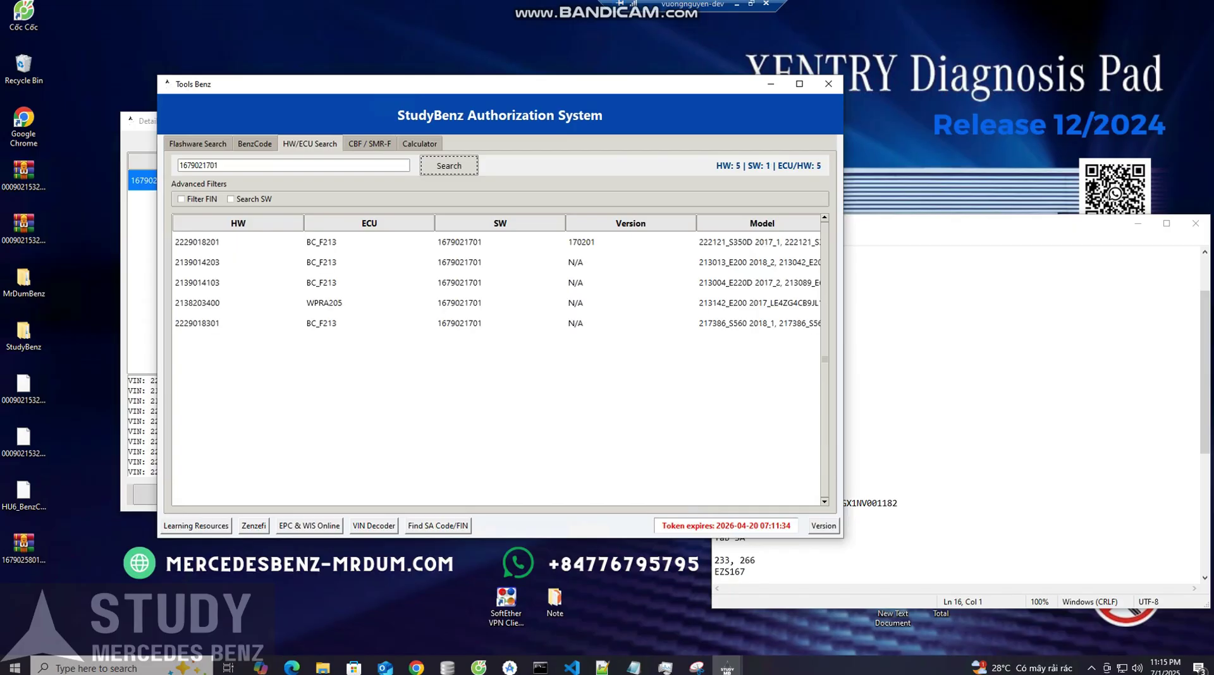
left_click(496, 242)
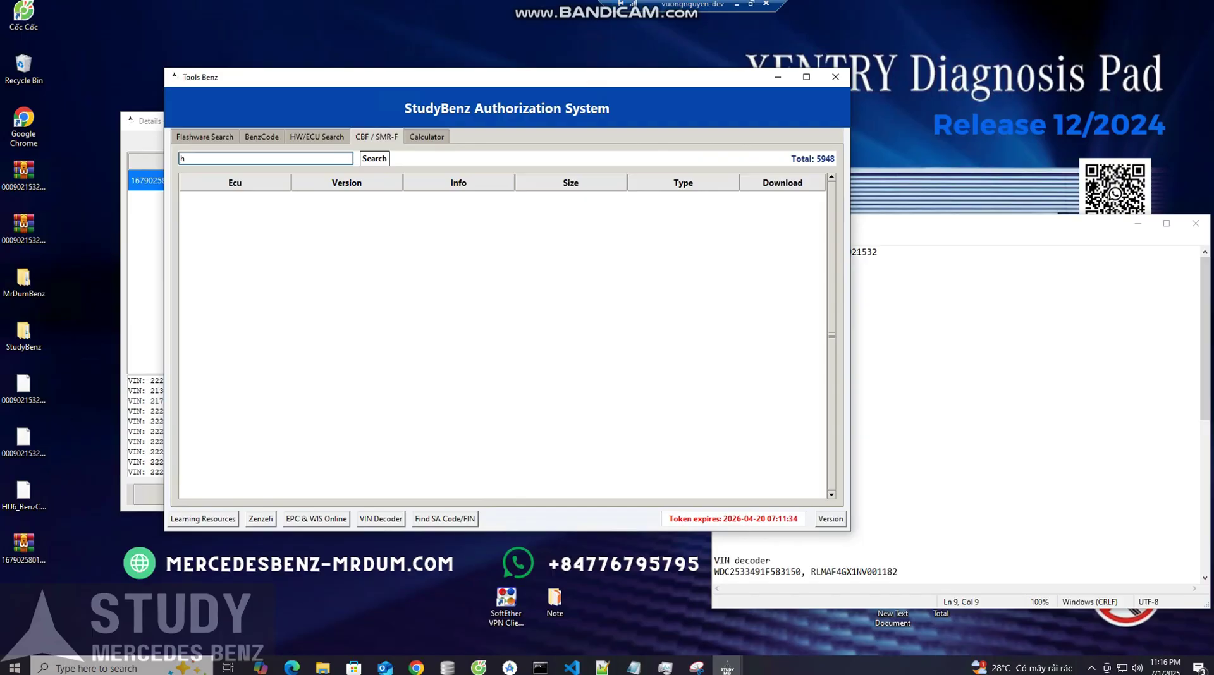
Search the CBF / SMR-F files for hu6 and look through the available versions
type("u6")
key("Return")
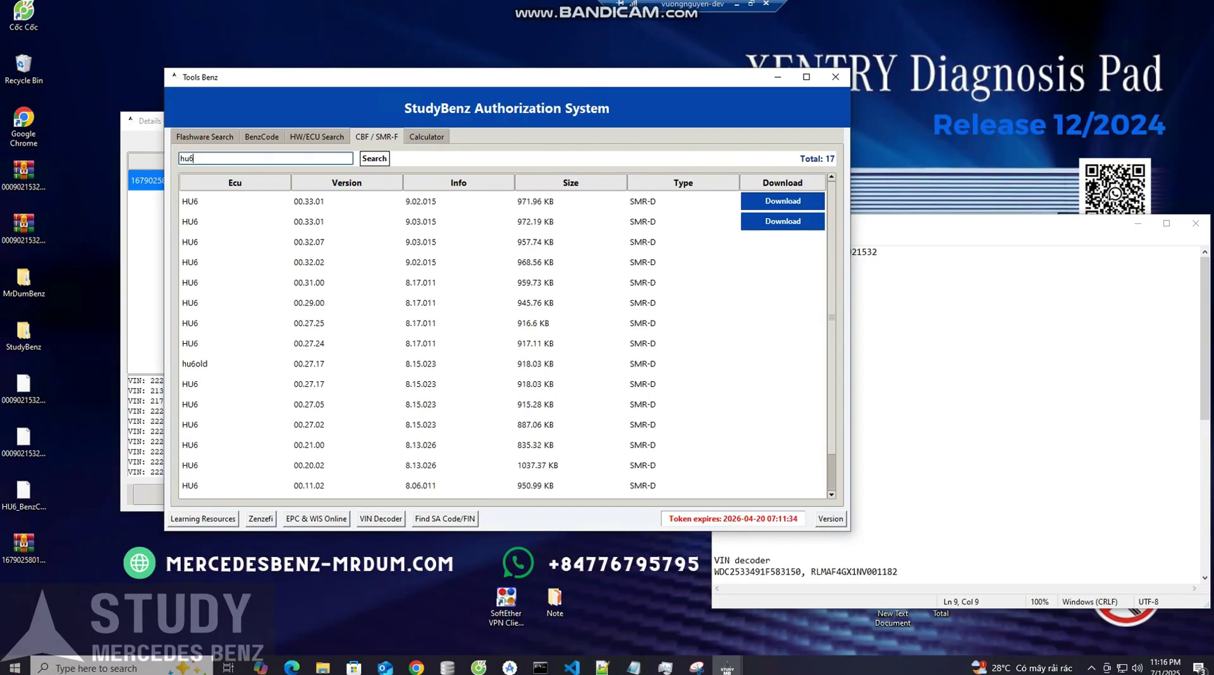
left_click(457, 364)
scroll(457, 343, "down", 2)
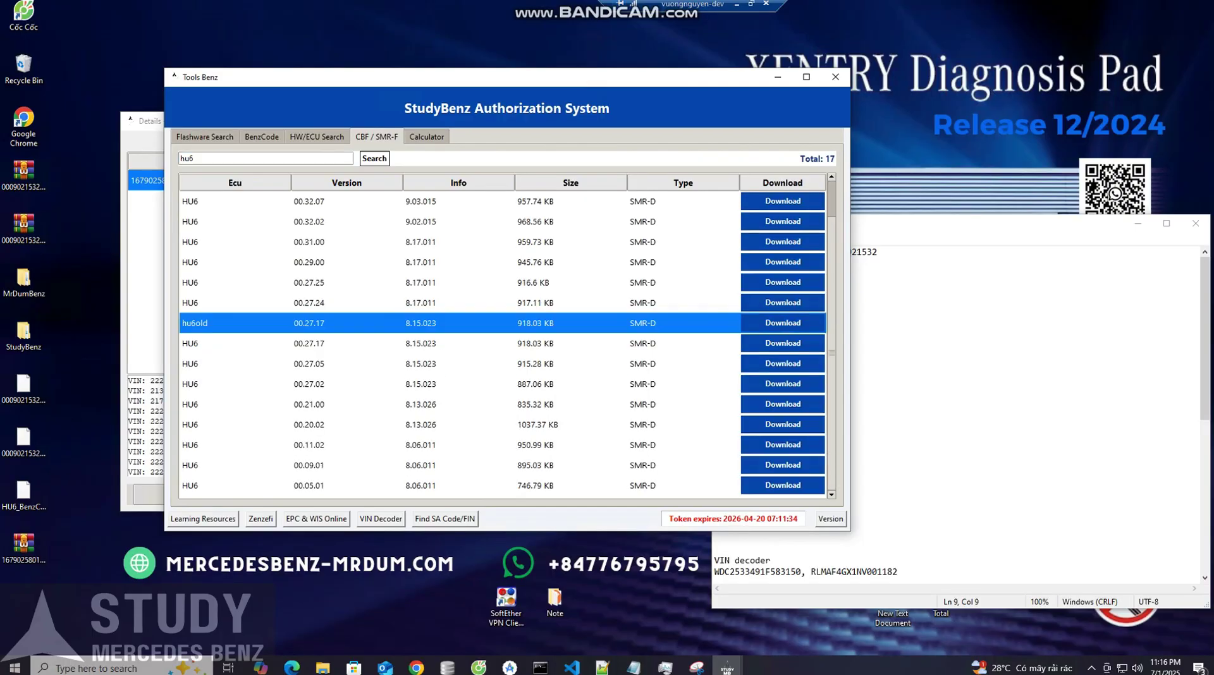
scroll(503, 343, "up", 1)
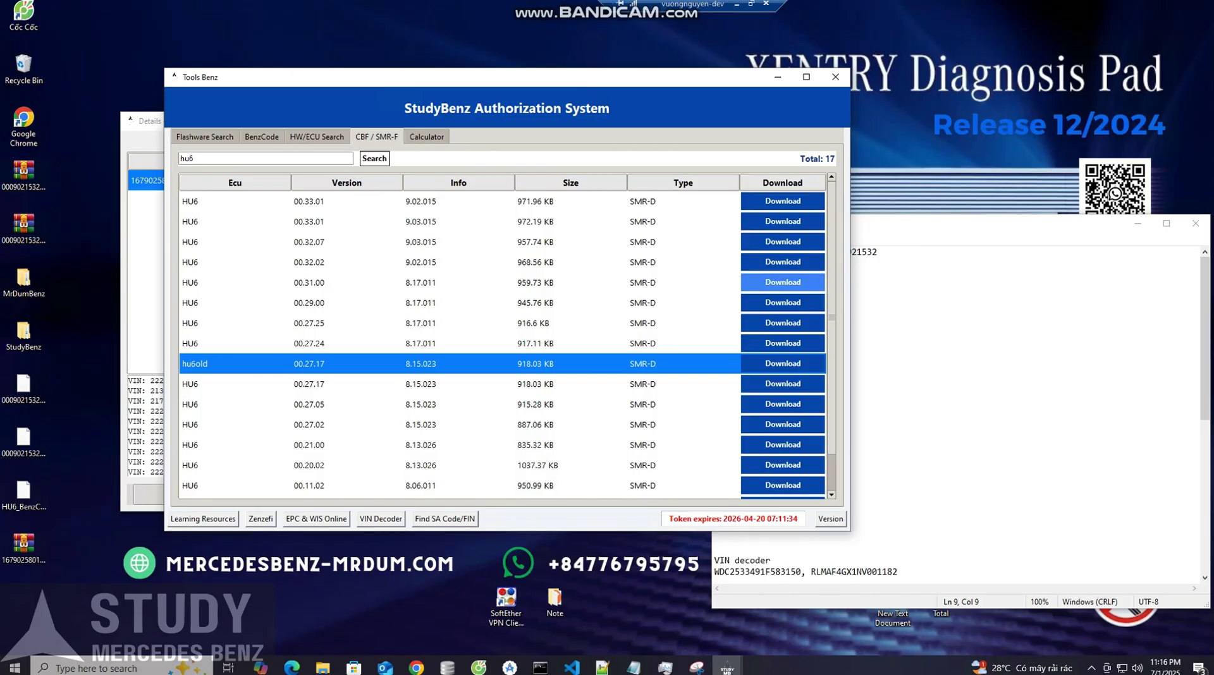
Download the HU6 SMR-D files for versions 00.31.00 and 00.32.02 to the Desktop under their suggested names
left_click(783, 282)
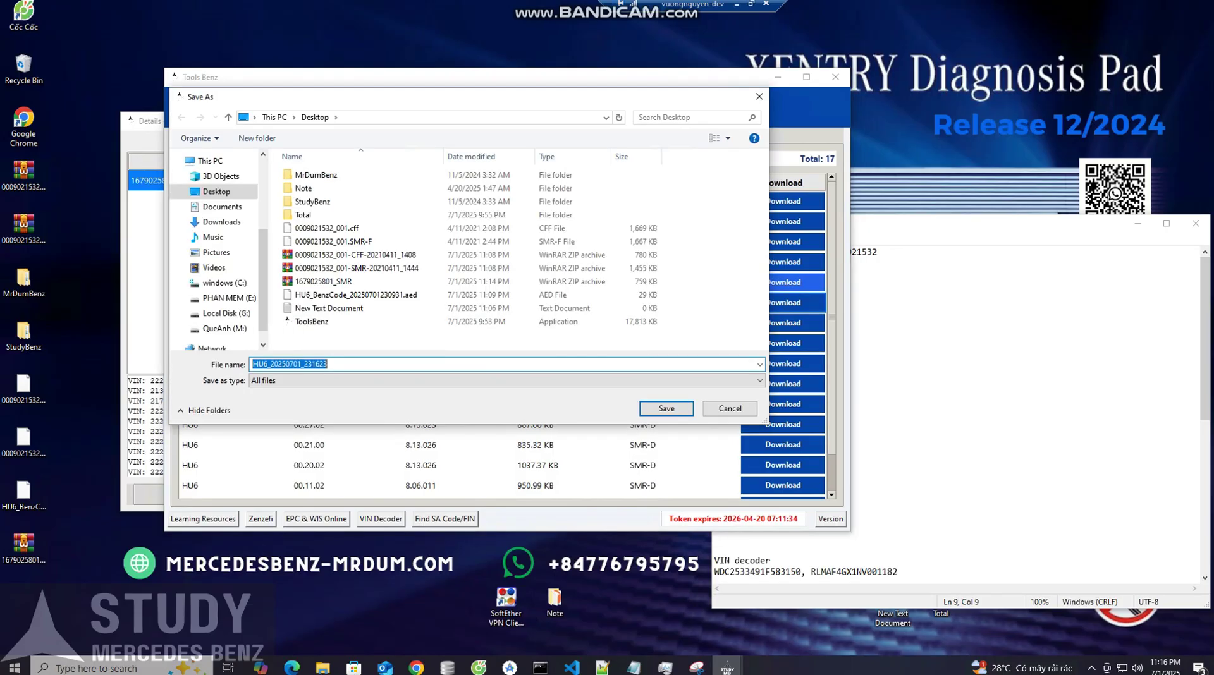
key("Return")
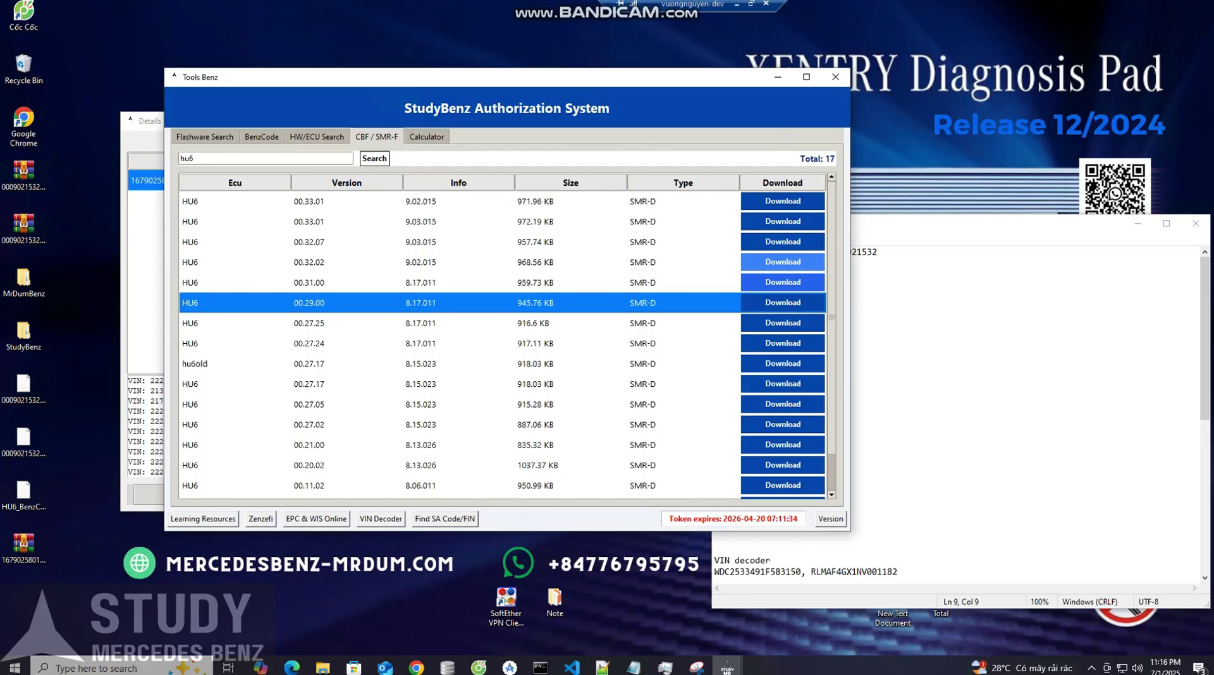
left_click(782, 262)
key("Return")
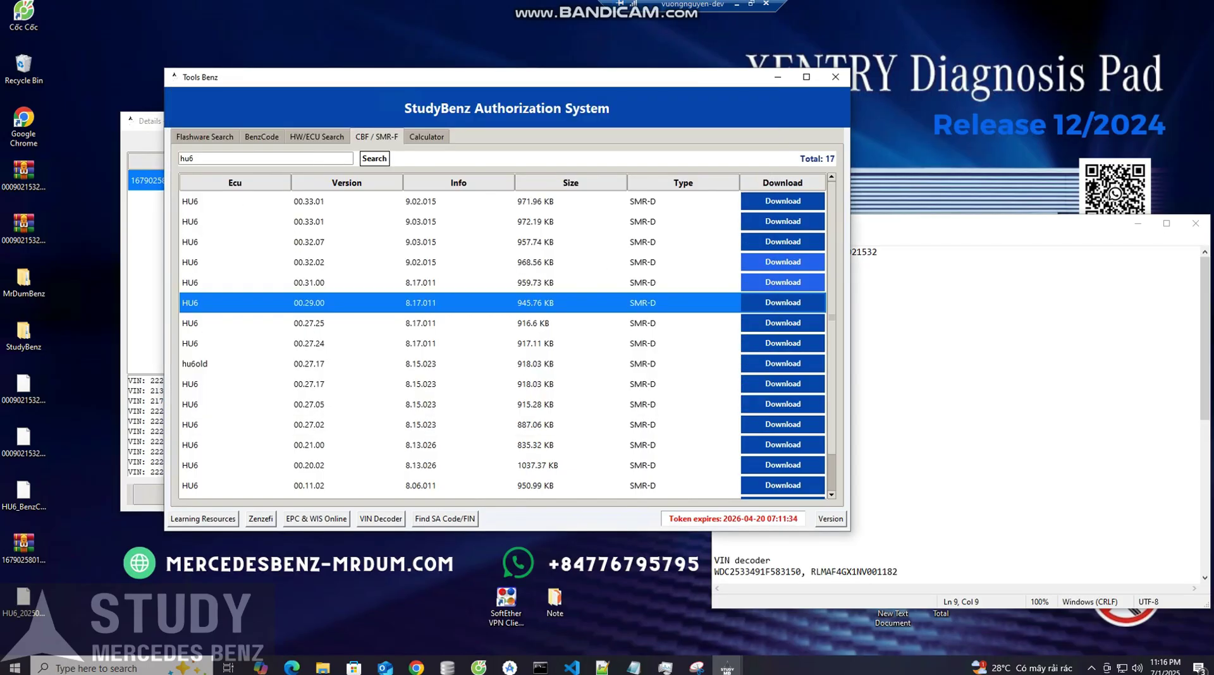
Change the CBF / SMR-F search term to hu7 and run the search
left_click(195, 158)
key("BackSpace")
key("Return")
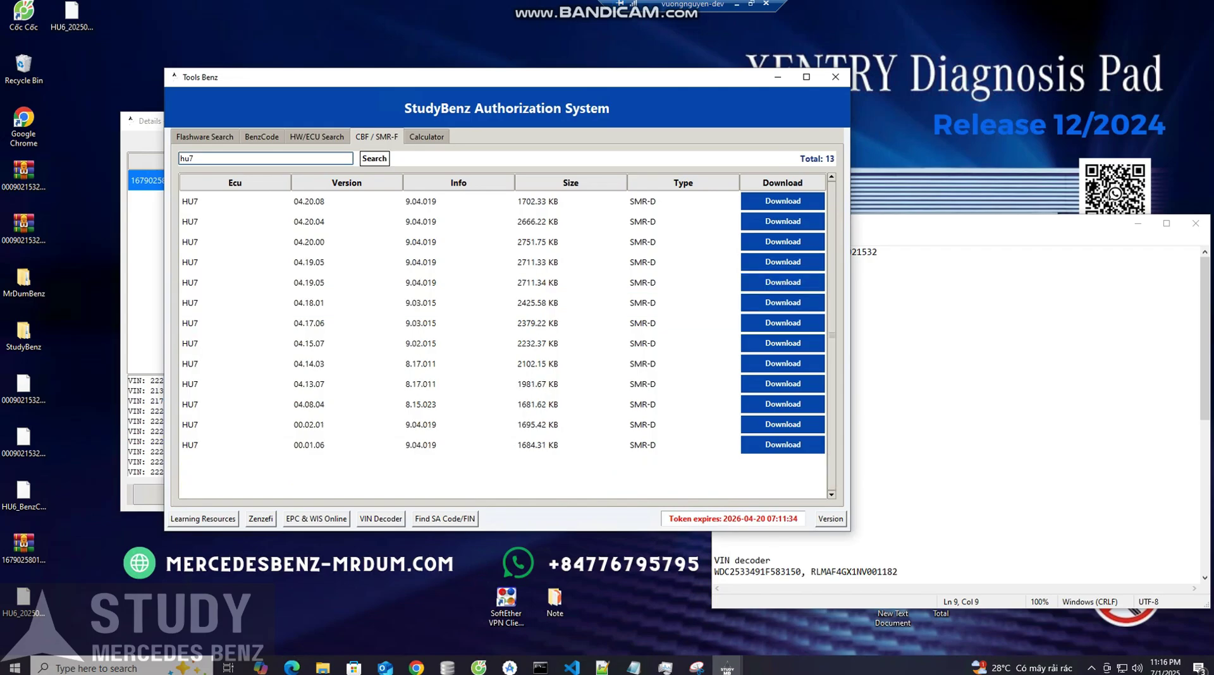
Search the CBF / SMR-F files for ezs223, browse the versions, and start and cancel the download of version 09.22.06
key("shift+Left")
key("shift+Left")
key("shift+Left")
type("e")
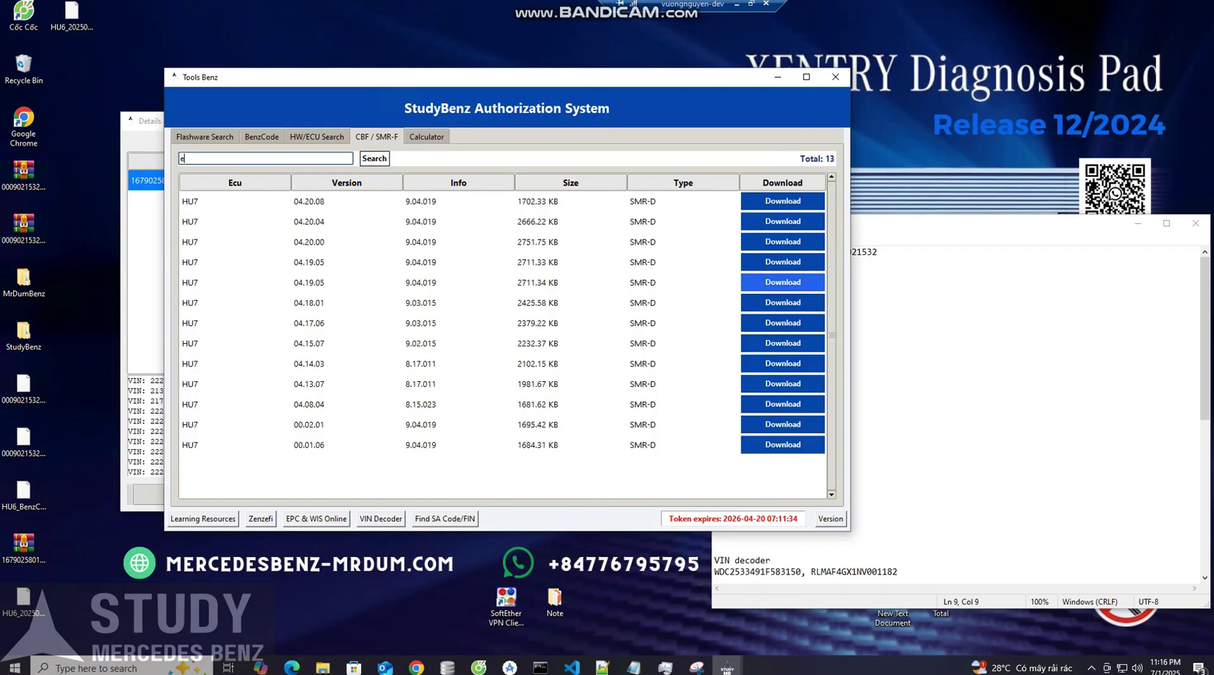
type("zs223")
key("Return")
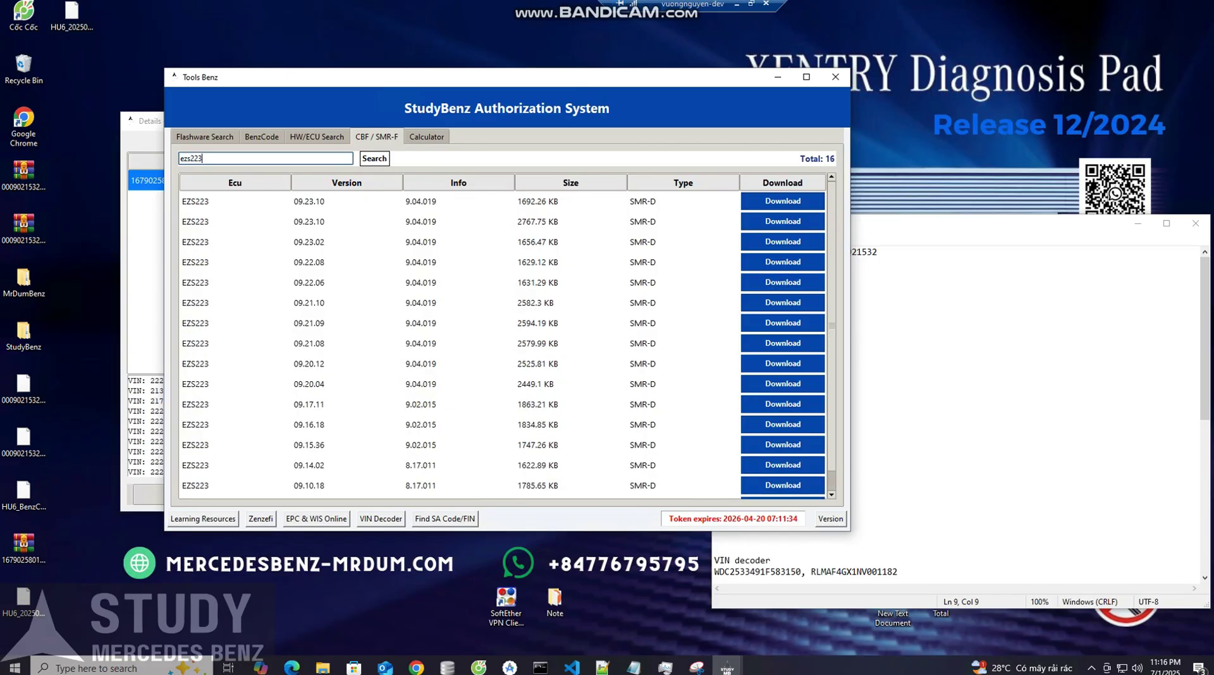
scroll(502, 343, "down", 1)
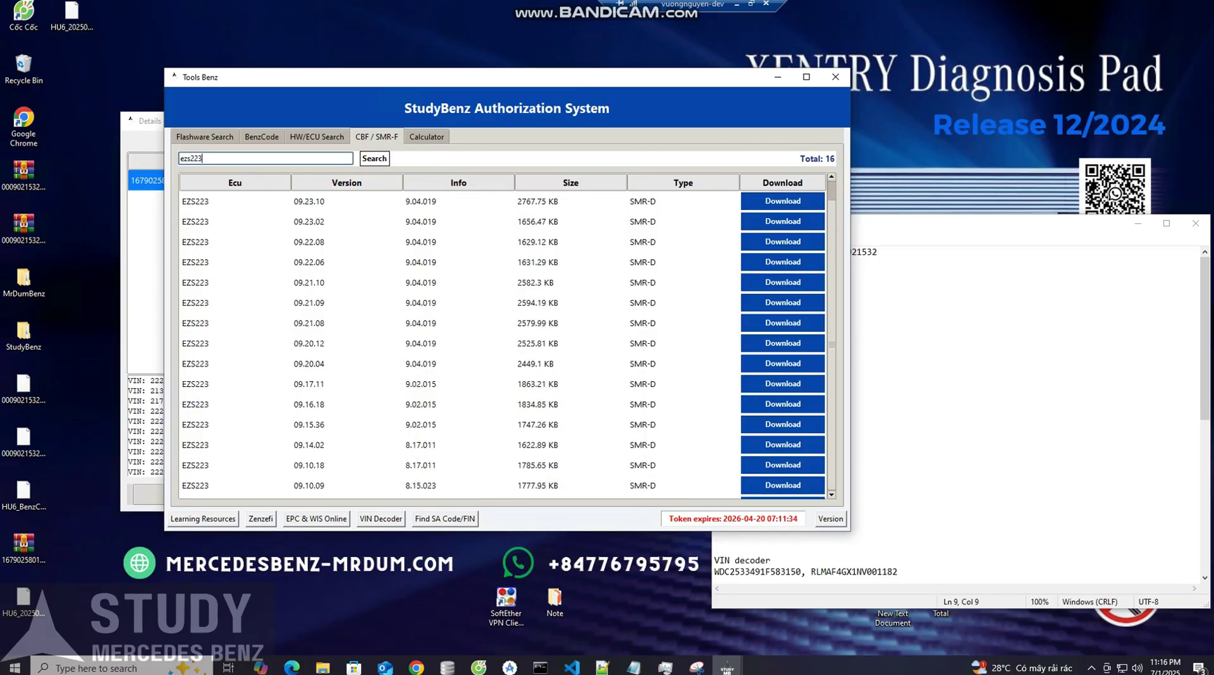
scroll(502, 343, "up", 1)
scroll(502, 343, "down", 1)
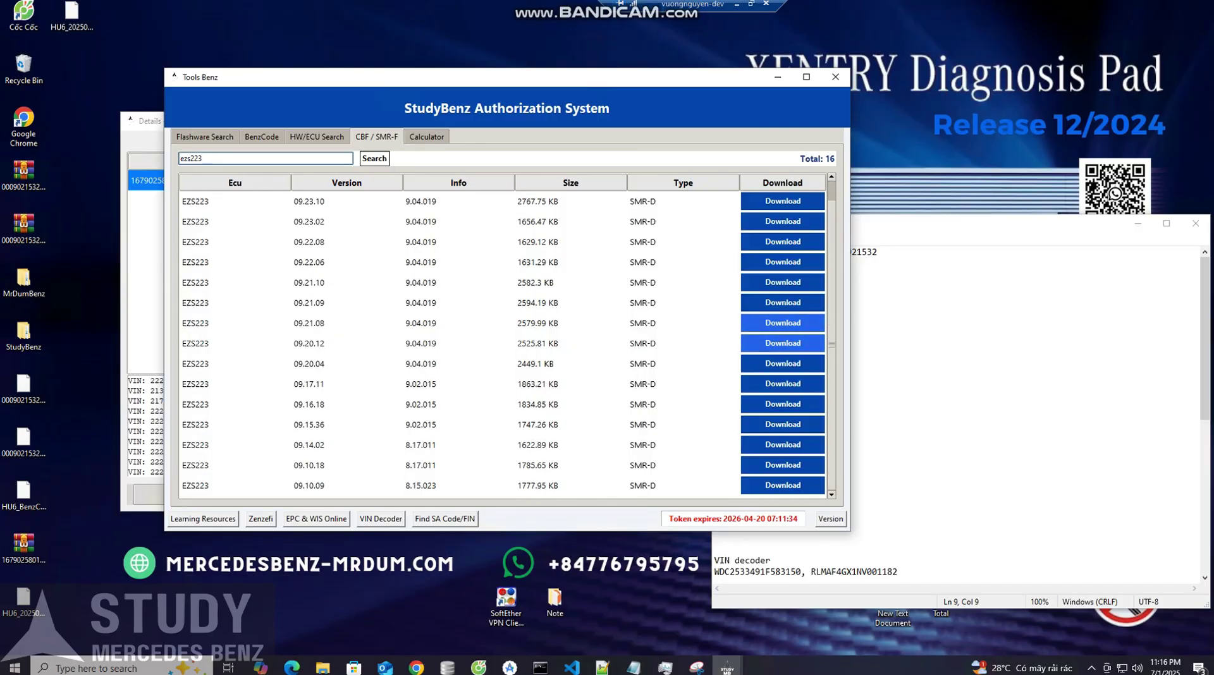
scroll(781, 302, "up", 1)
left_click(782, 282)
key("Escape")
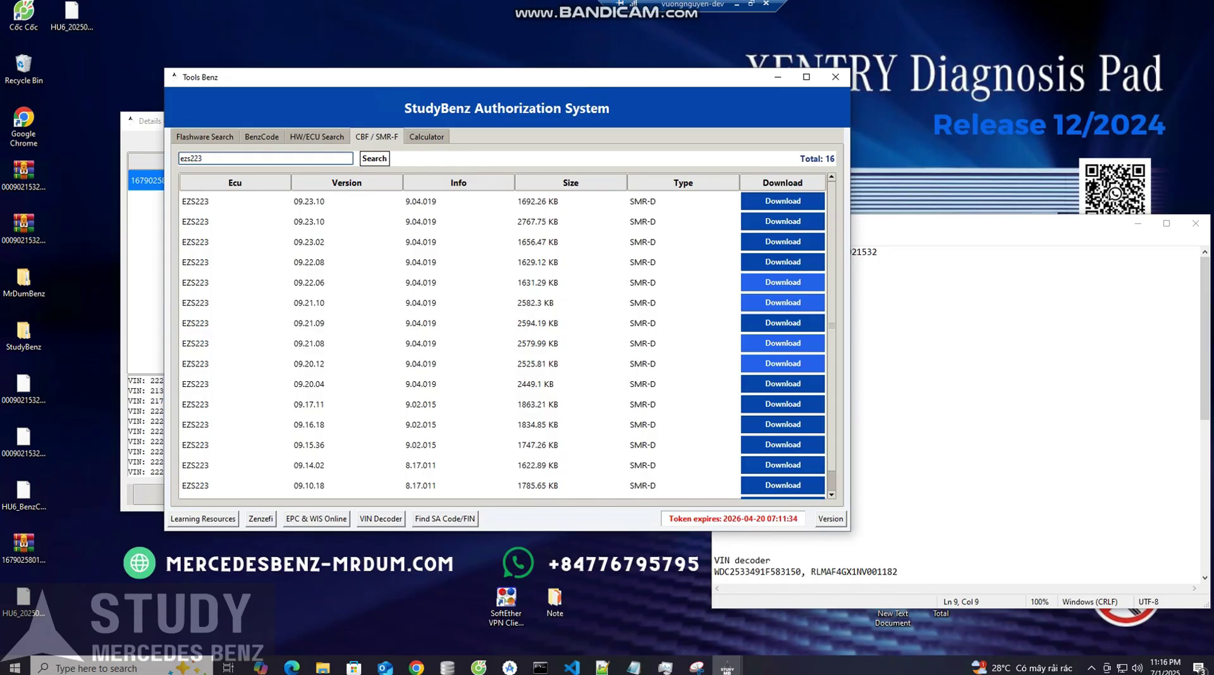
Download the EZS223 SMR-D file for version 09.21.10 under its suggested name, and search the CBF / SMR-F files for ezs167
left_click(783, 302)
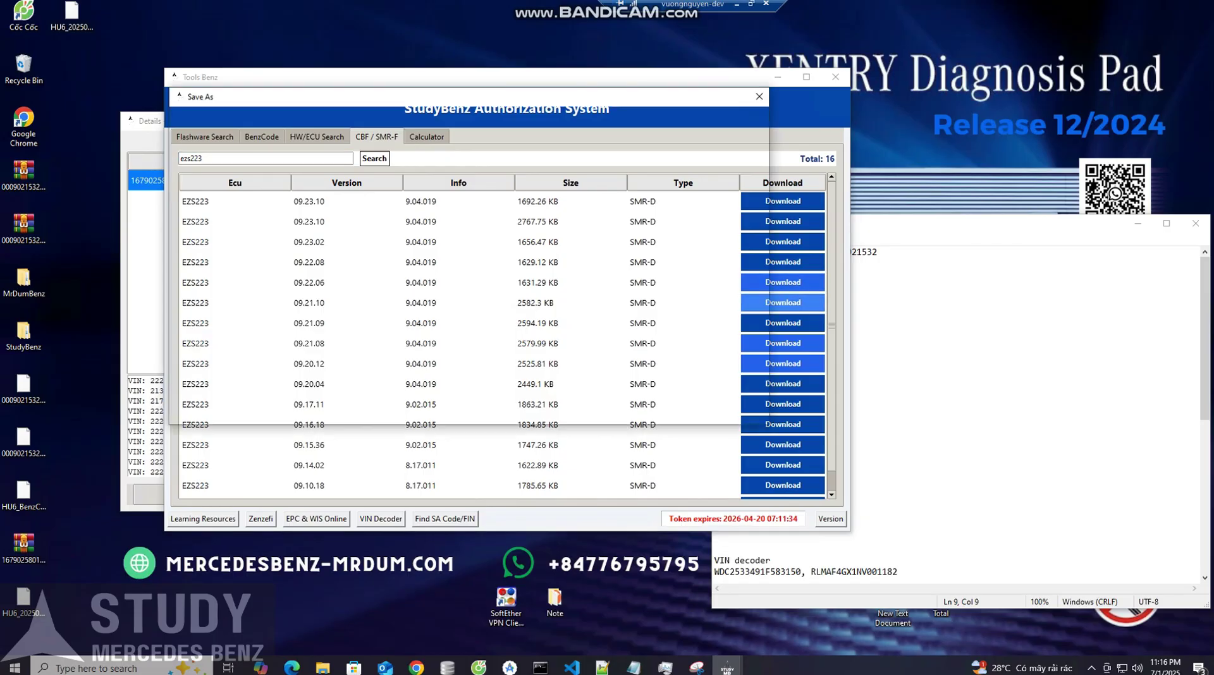
key("Return")
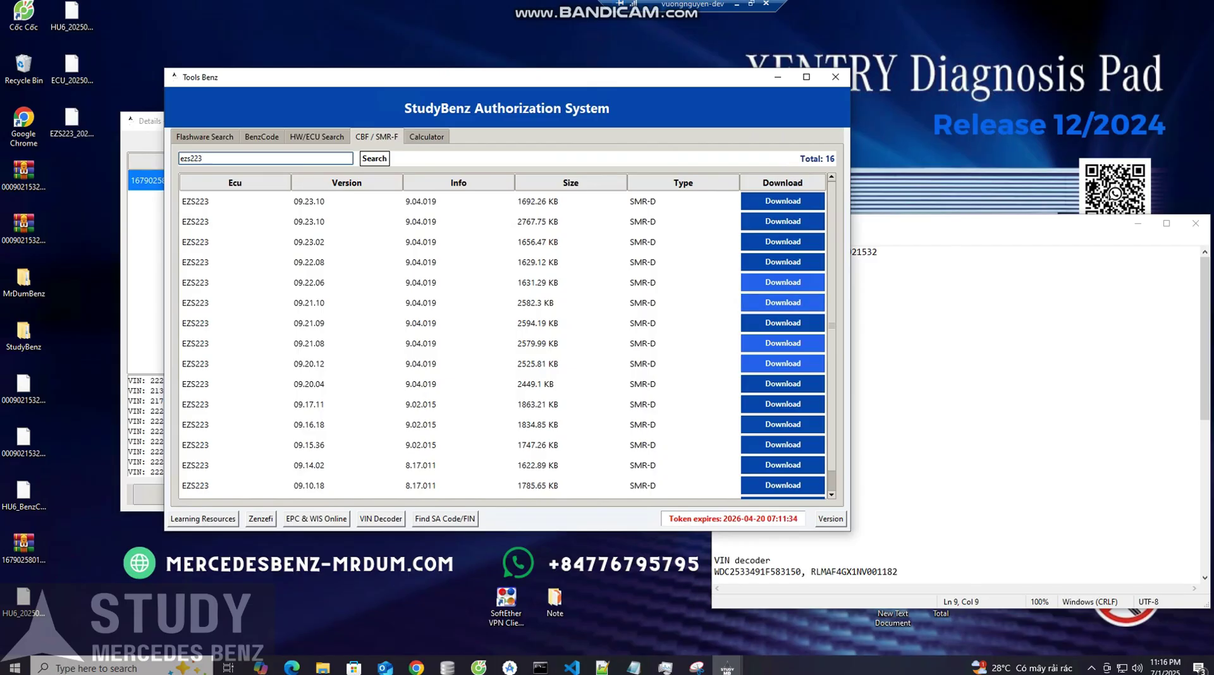
key("ctrl+a")
type("ezs16")
key("Return")
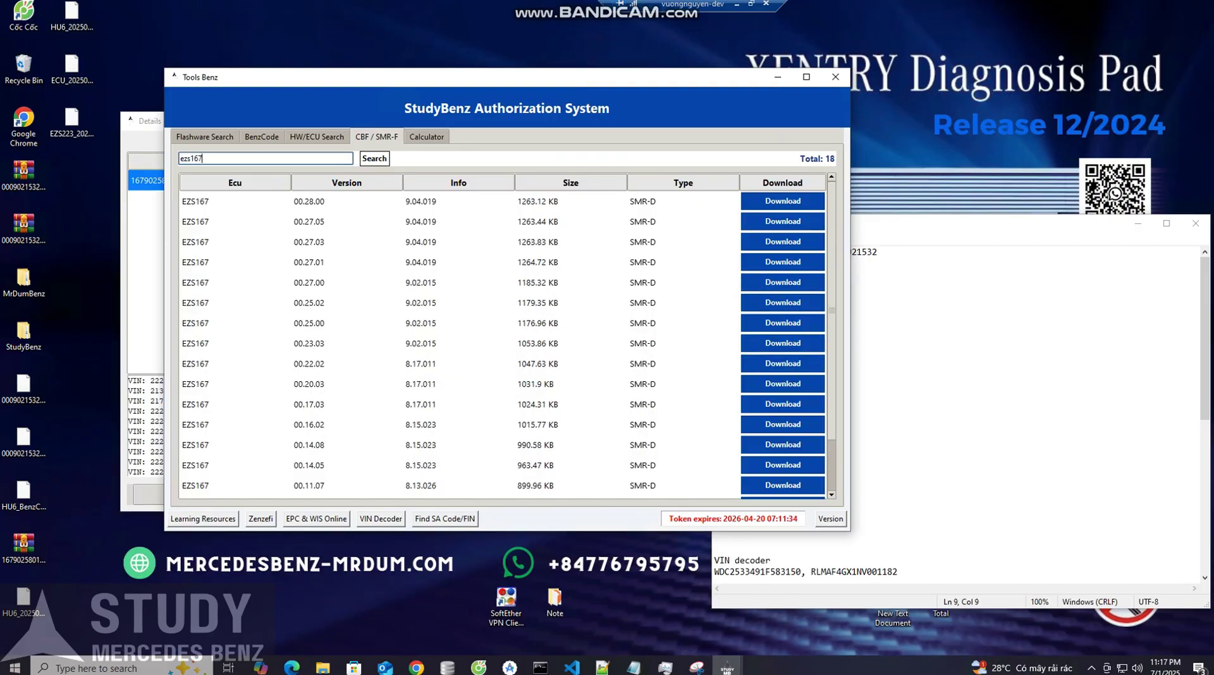
scroll(502, 343, "down", 3)
scroll(503, 343, "up", 3)
Search the HW/ECU data for hu7 and dismiss the error message
key("ctrl+a")
type("h")
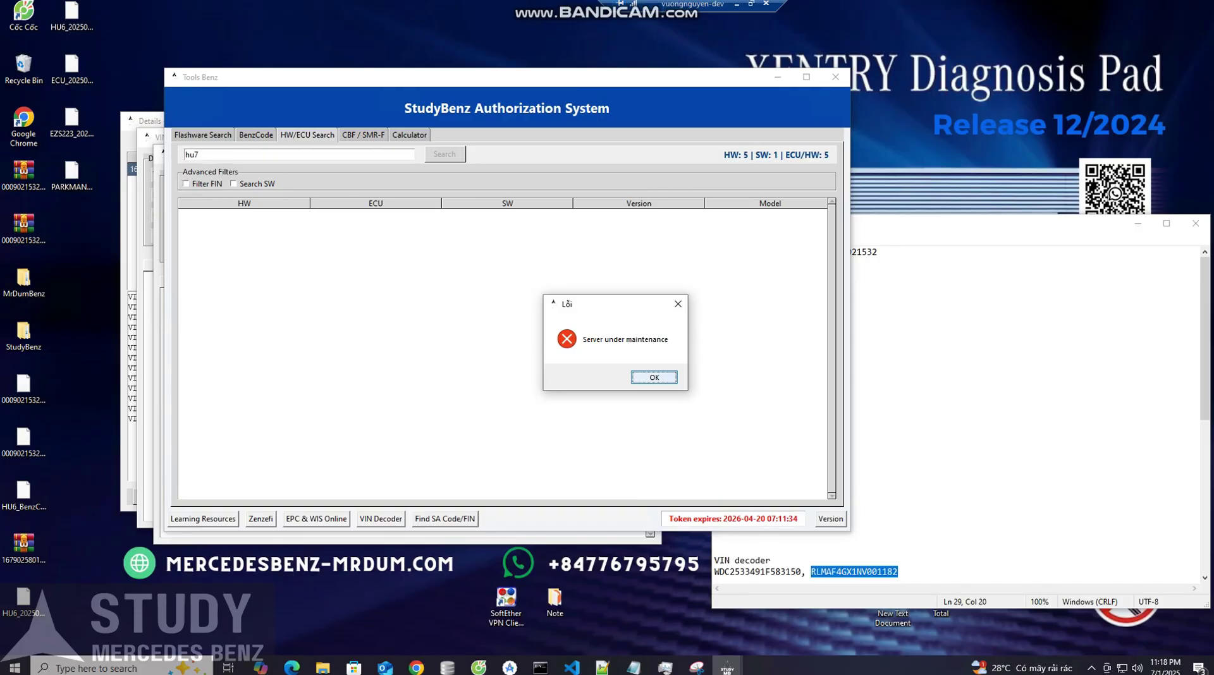
key("Return")
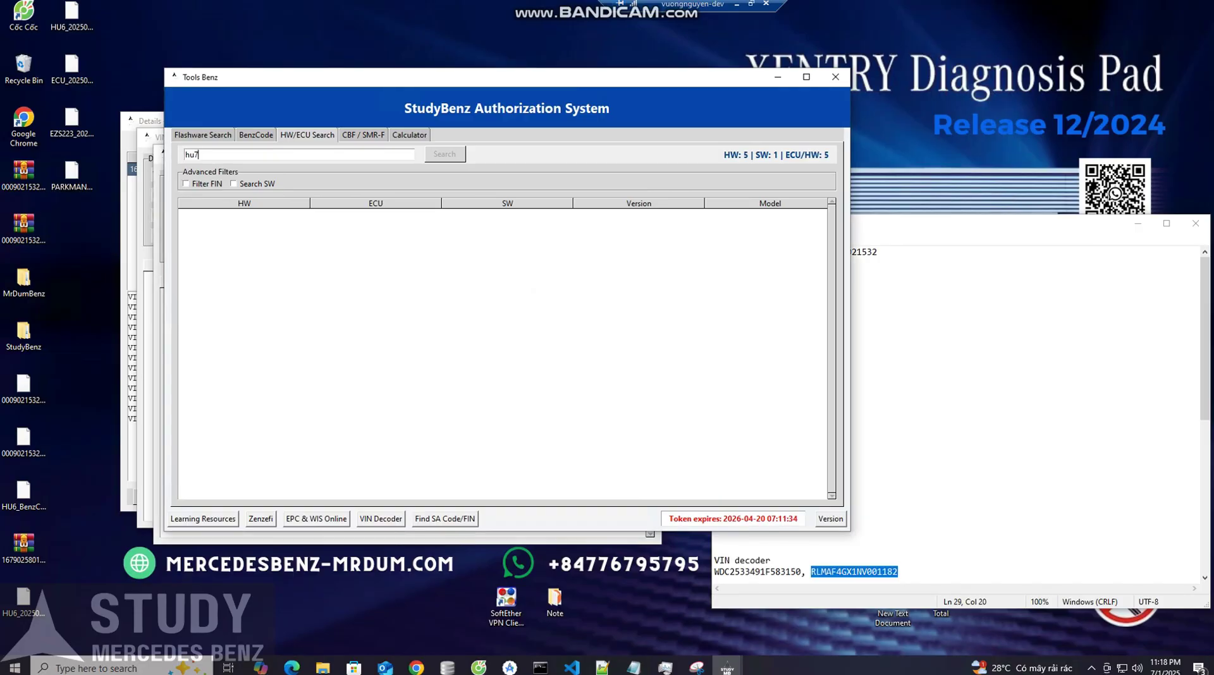
Move the Tools Benz window aside and close the VIN Decoder and BC_F213 details windows
left_click_drag(442, 77, 511, 22)
left_click(193, 154)
left_click(647, 154)
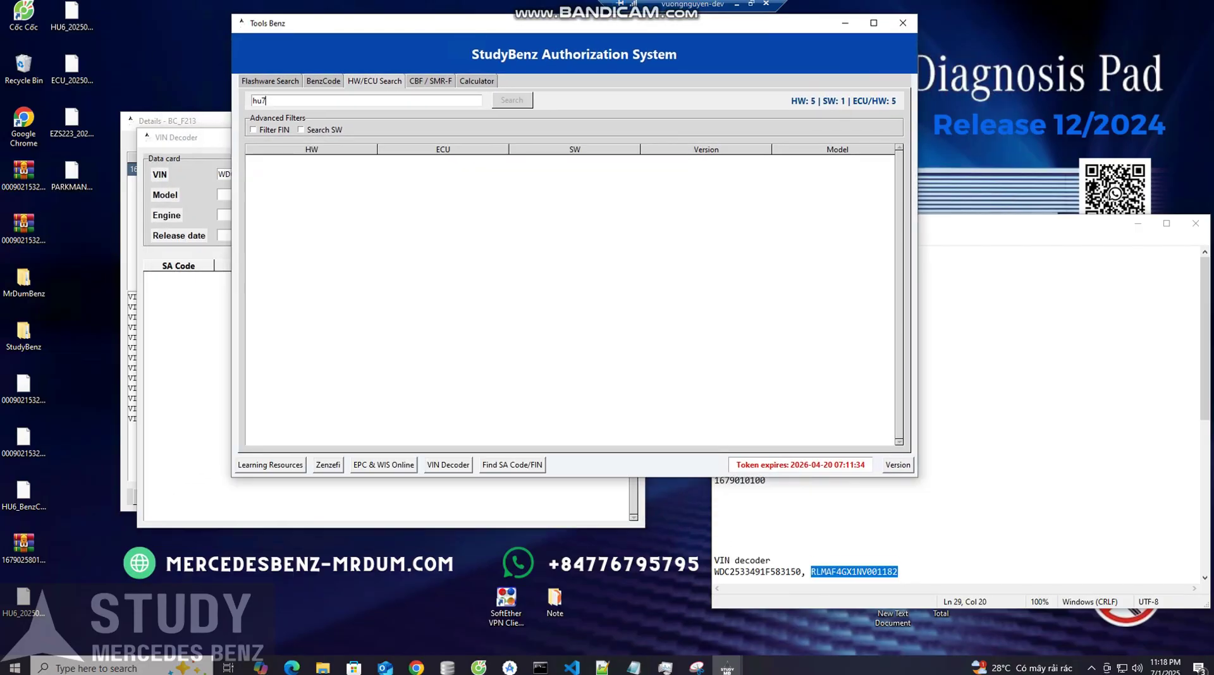
key("alt+Tab")
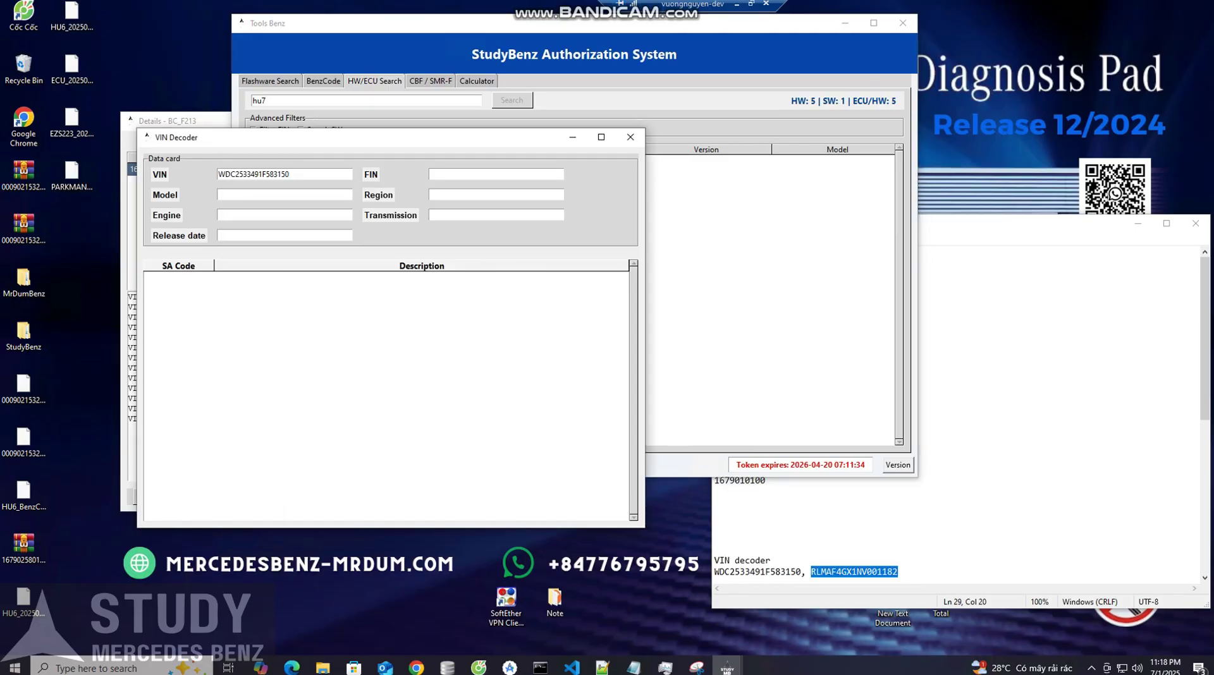
left_click(631, 136)
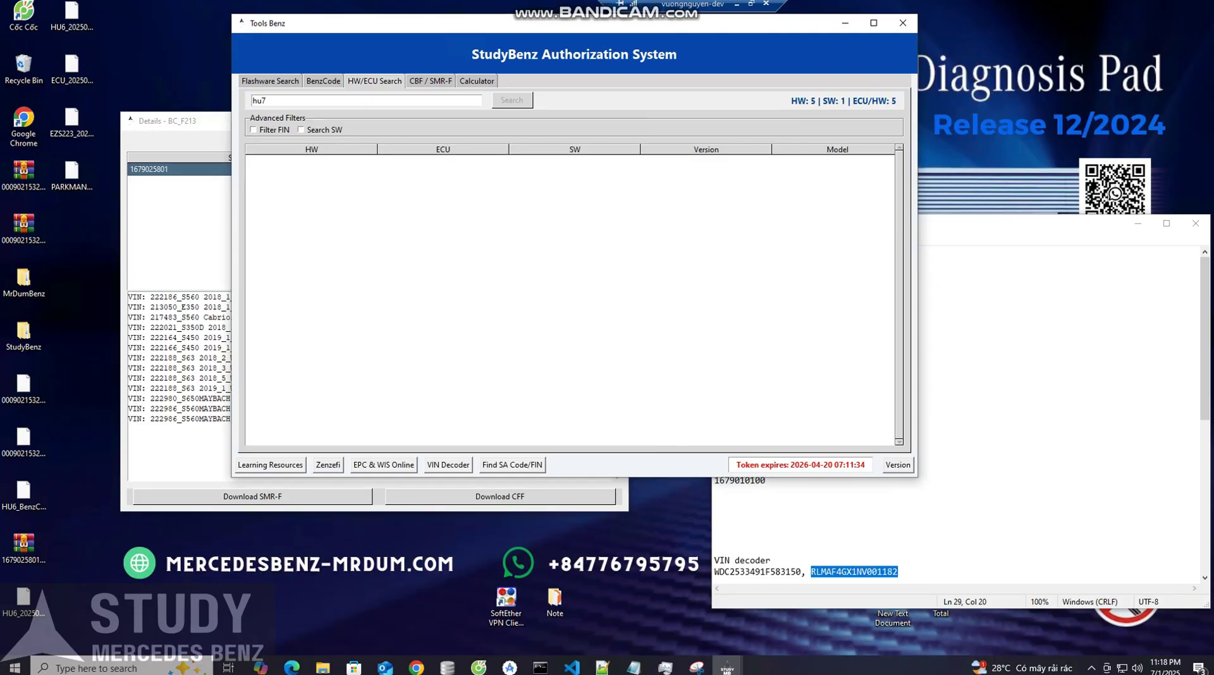
left_click_drag(443, 23, 384, 64)
left_click(147, 121)
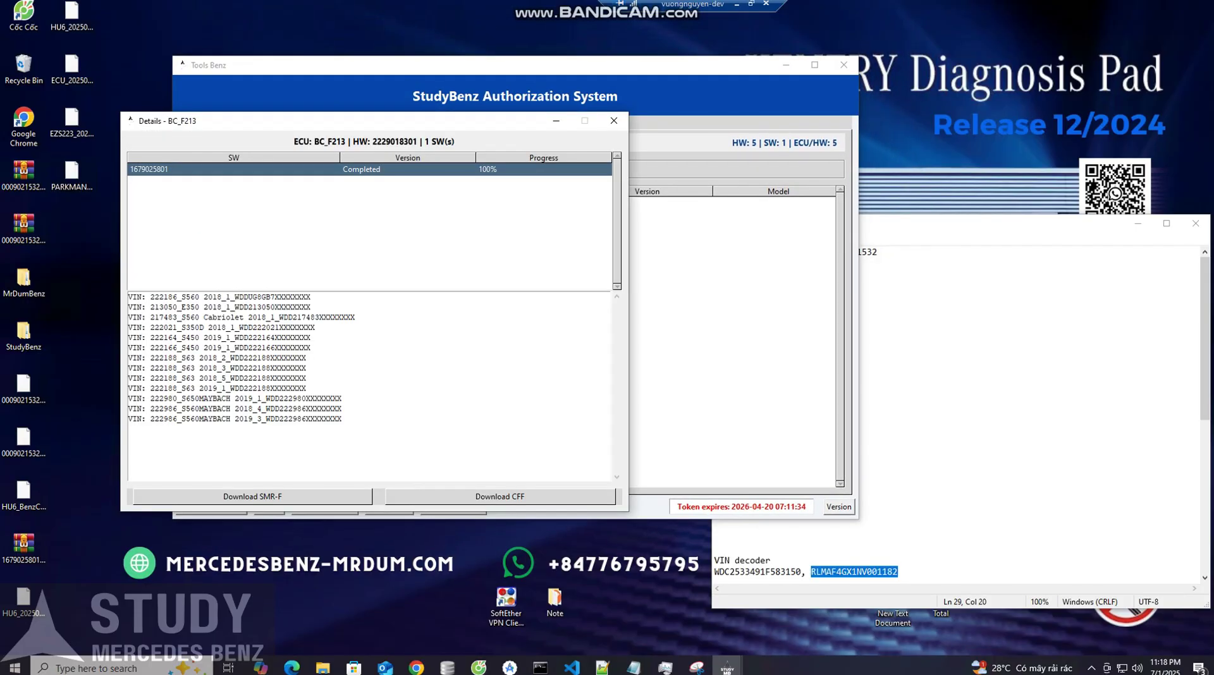
left_click(613, 120)
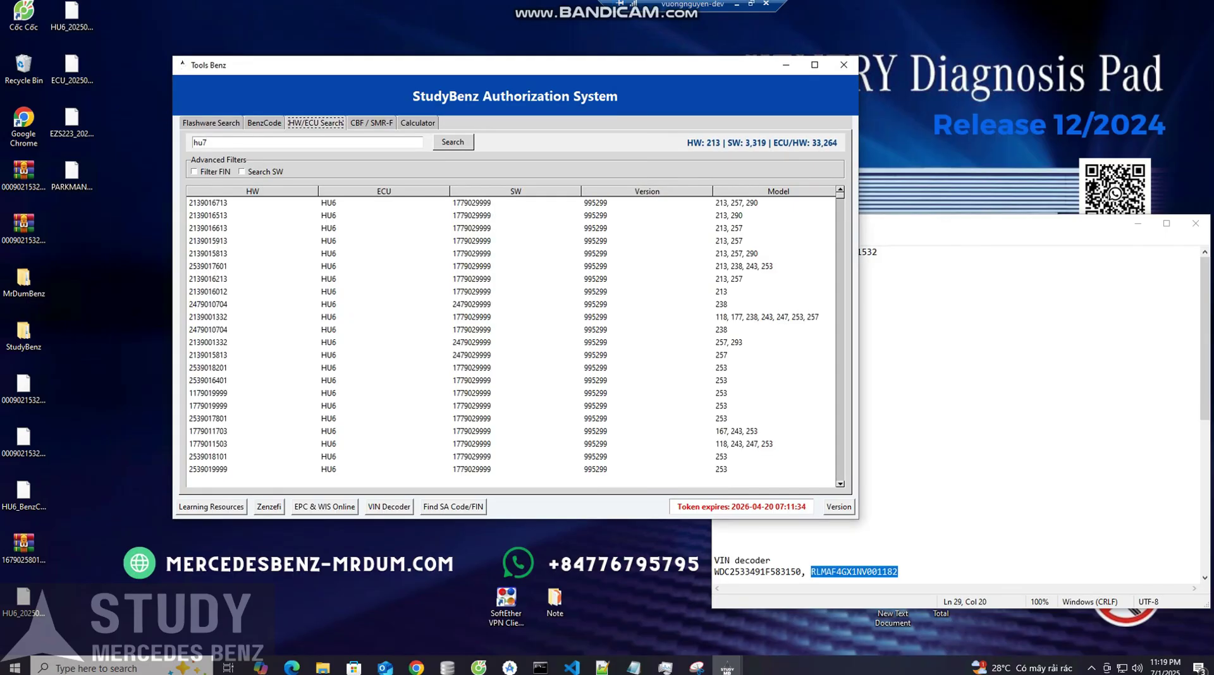
Look through the HW/ECU search results, examining the hardware, software, version and model entries
left_click(350, 278)
scroll(511, 335, "down", 9)
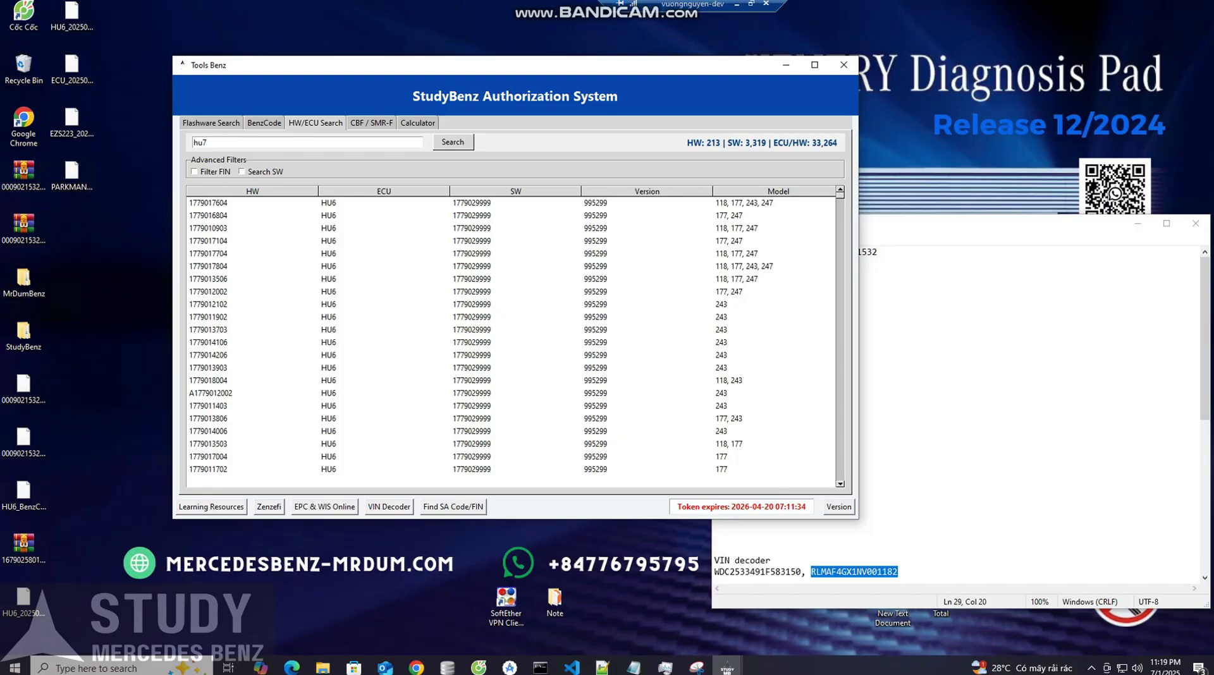
scroll(511, 341, "down", 15)
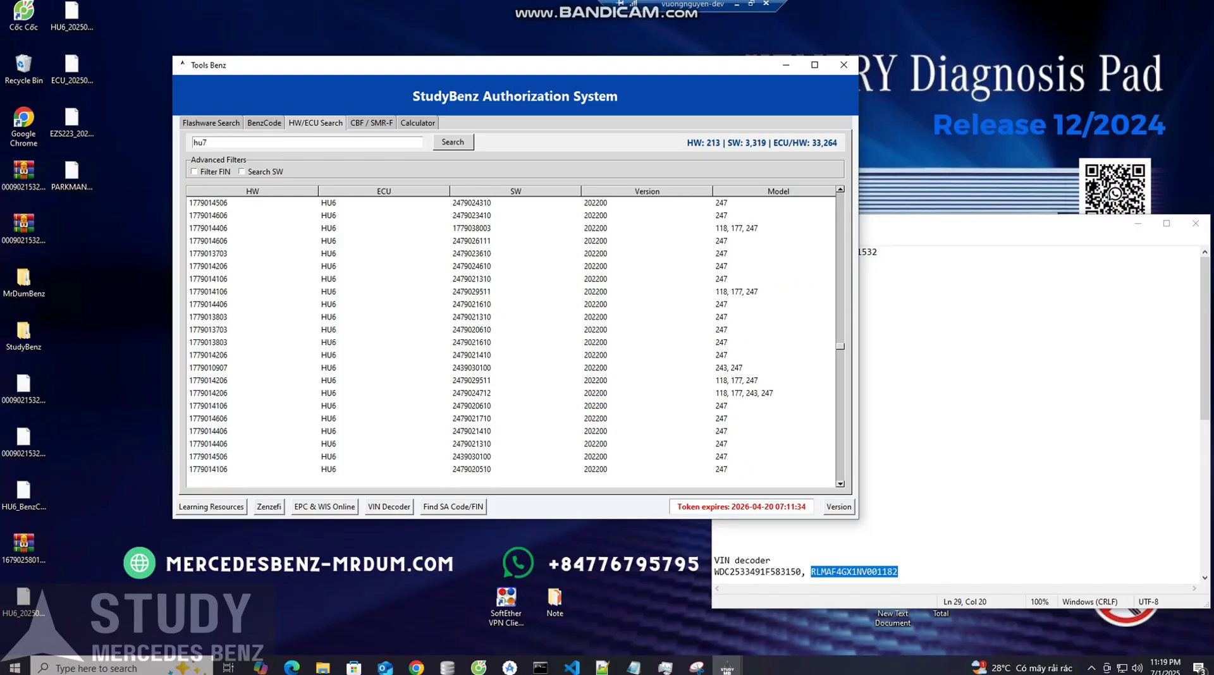
scroll(511, 341, "down", 12)
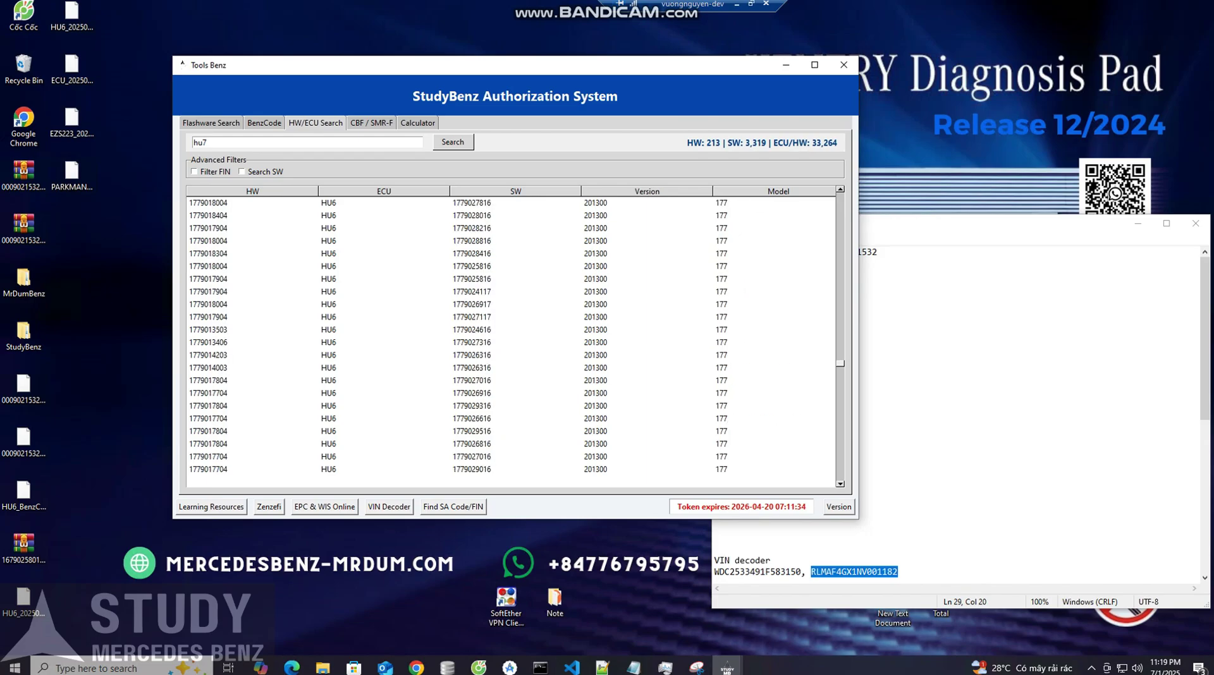
scroll(511, 341, "down", 12)
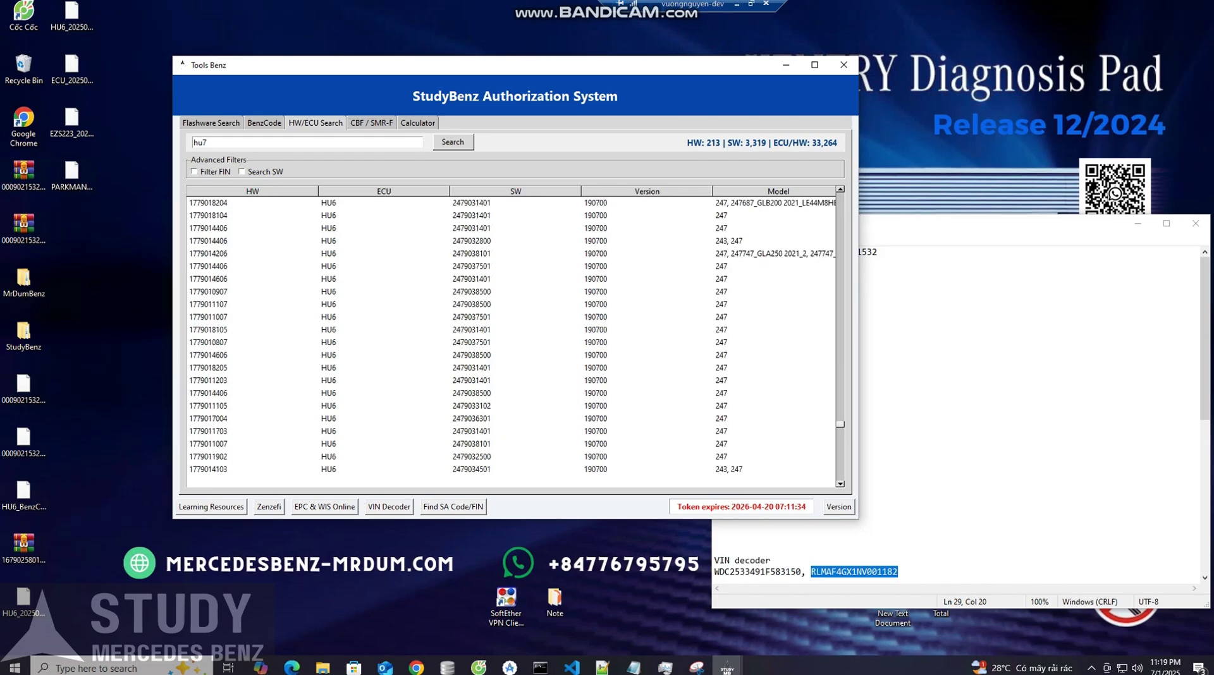
scroll(510, 341, "down", 6)
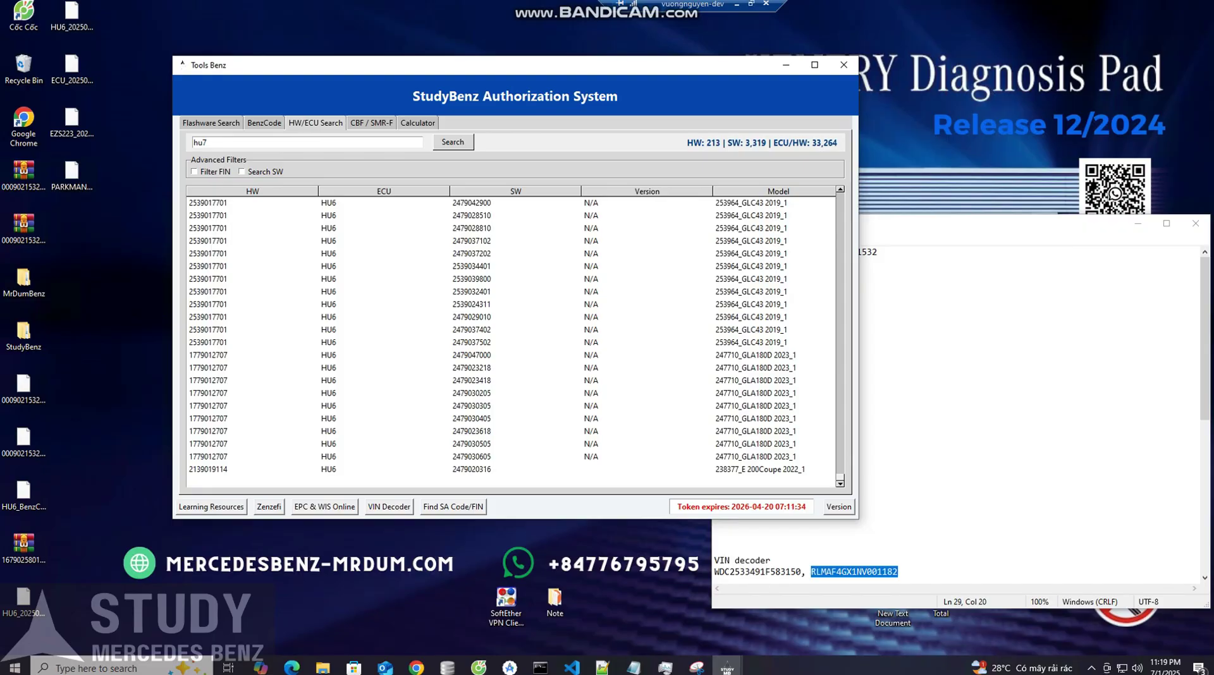
scroll(510, 341, "up", 20)
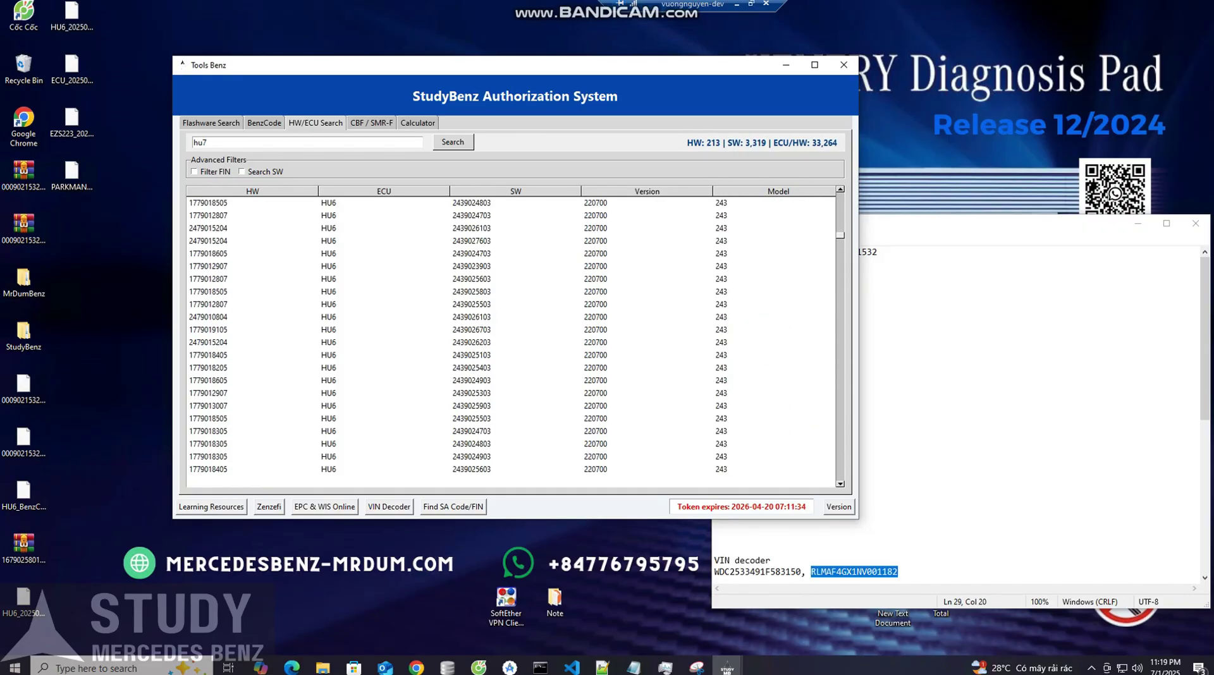
scroll(511, 341, "up", 10)
left_click(510, 278)
left_click(511, 203)
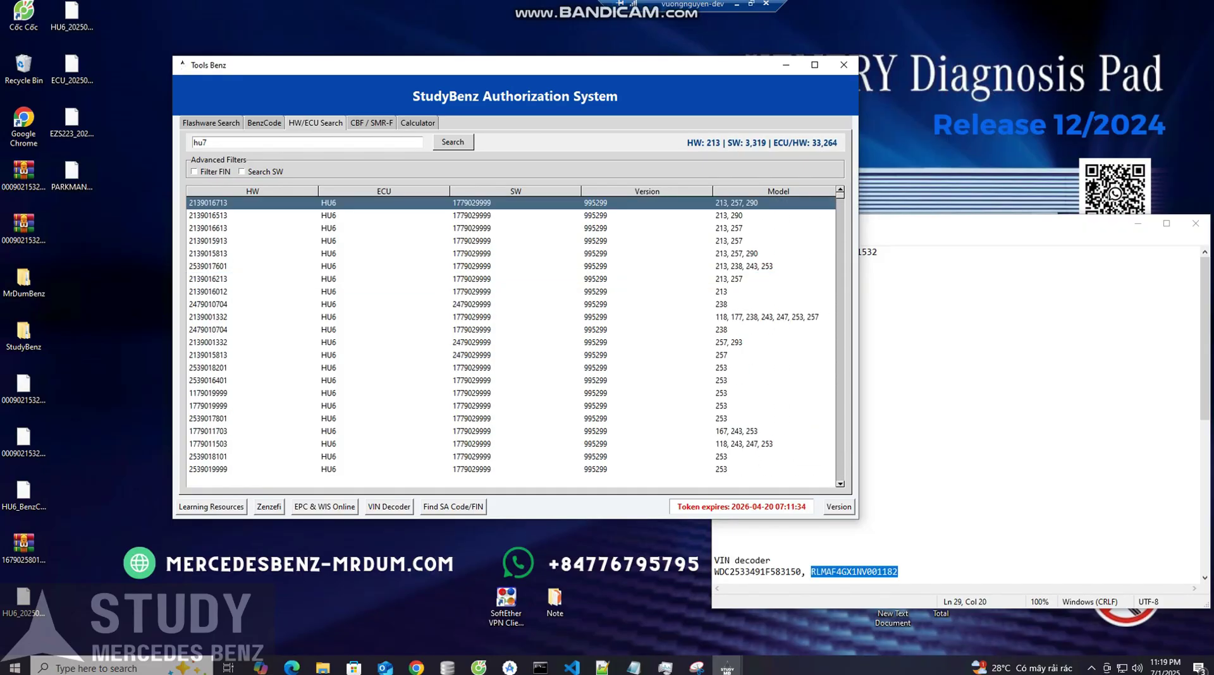
left_click(510, 240)
double_click(510, 203)
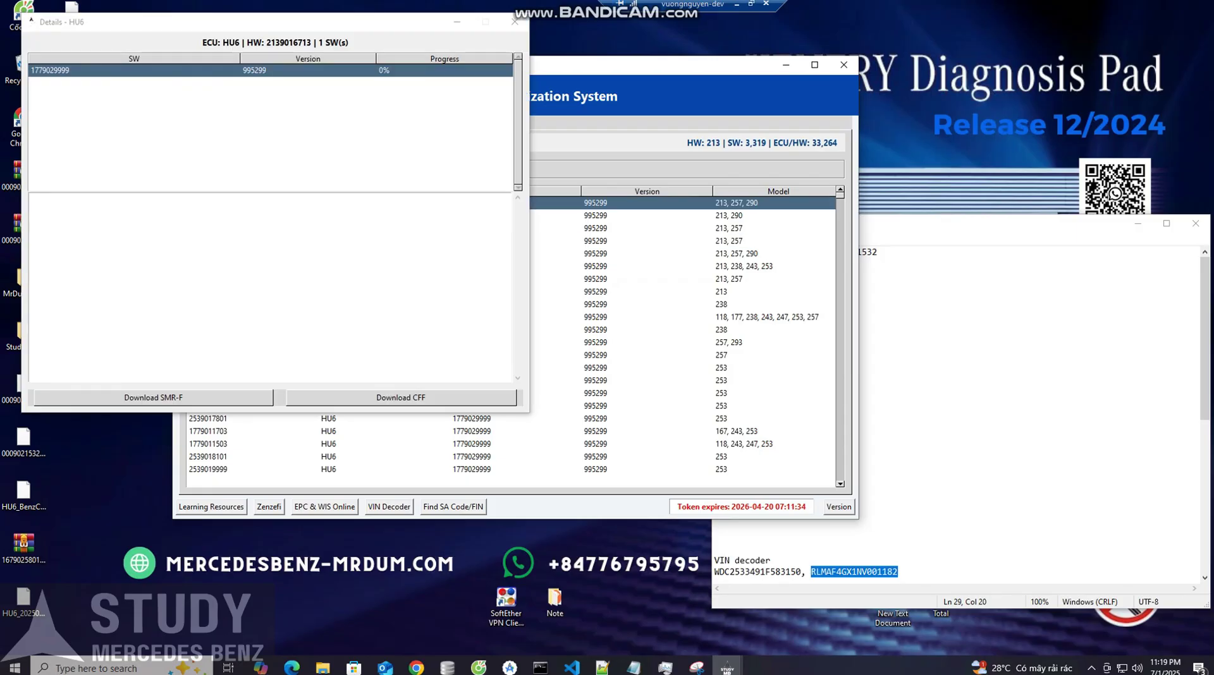
left_click(515, 22)
scroll(511, 336, "down", 15)
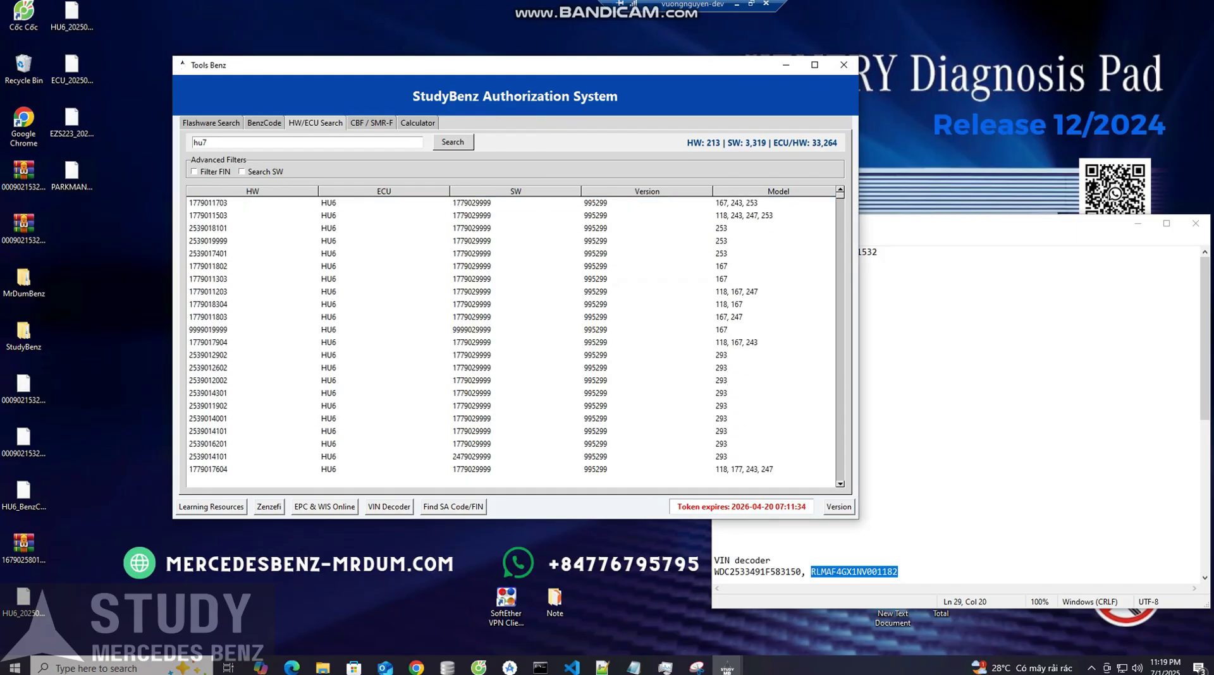
scroll(511, 335, "down", 15)
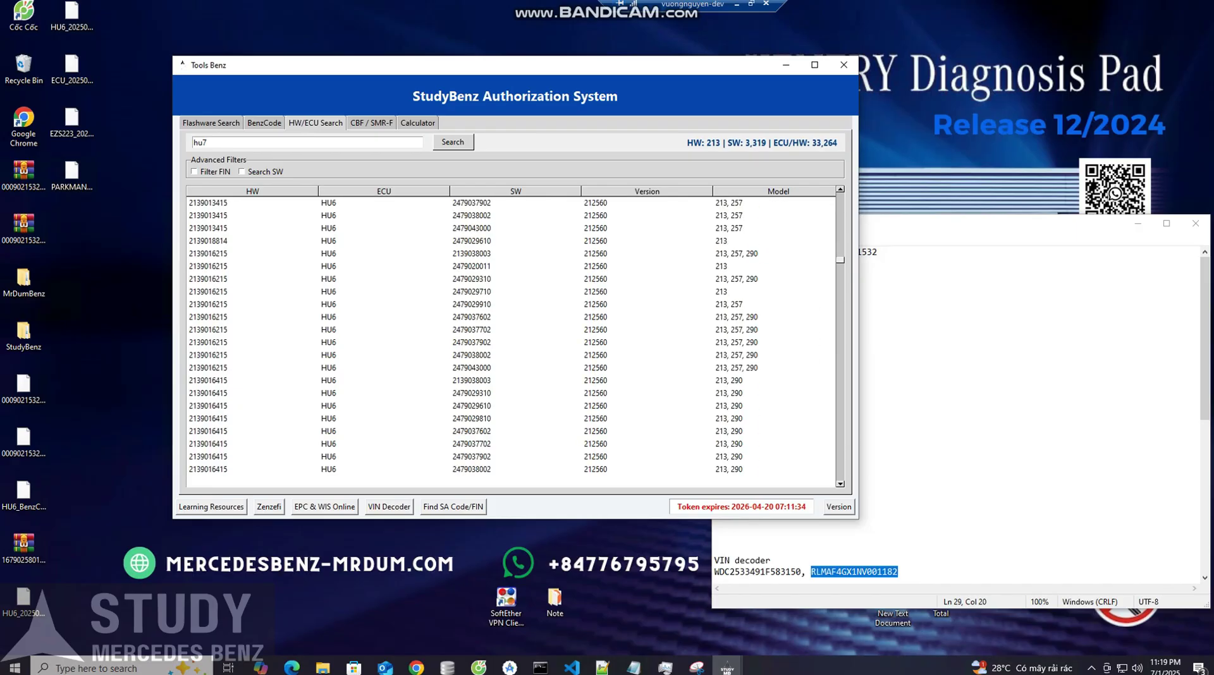
double_click(510, 317)
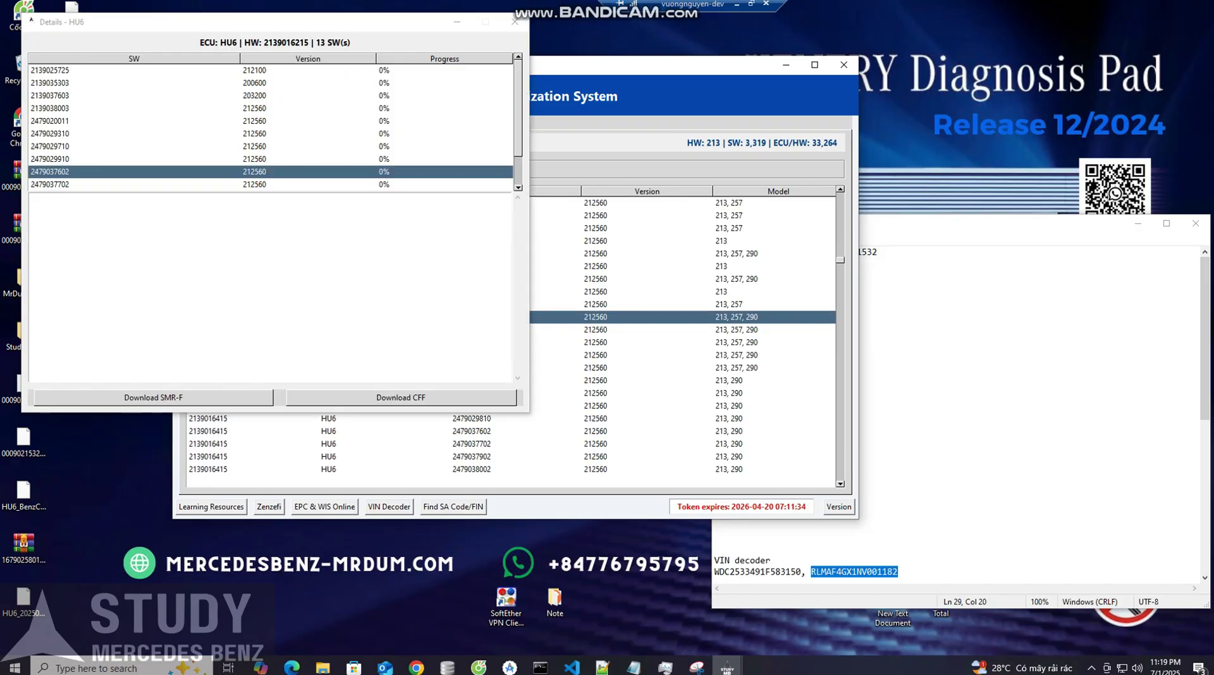
left_click(270, 109)
scroll(270, 121, "down", 3)
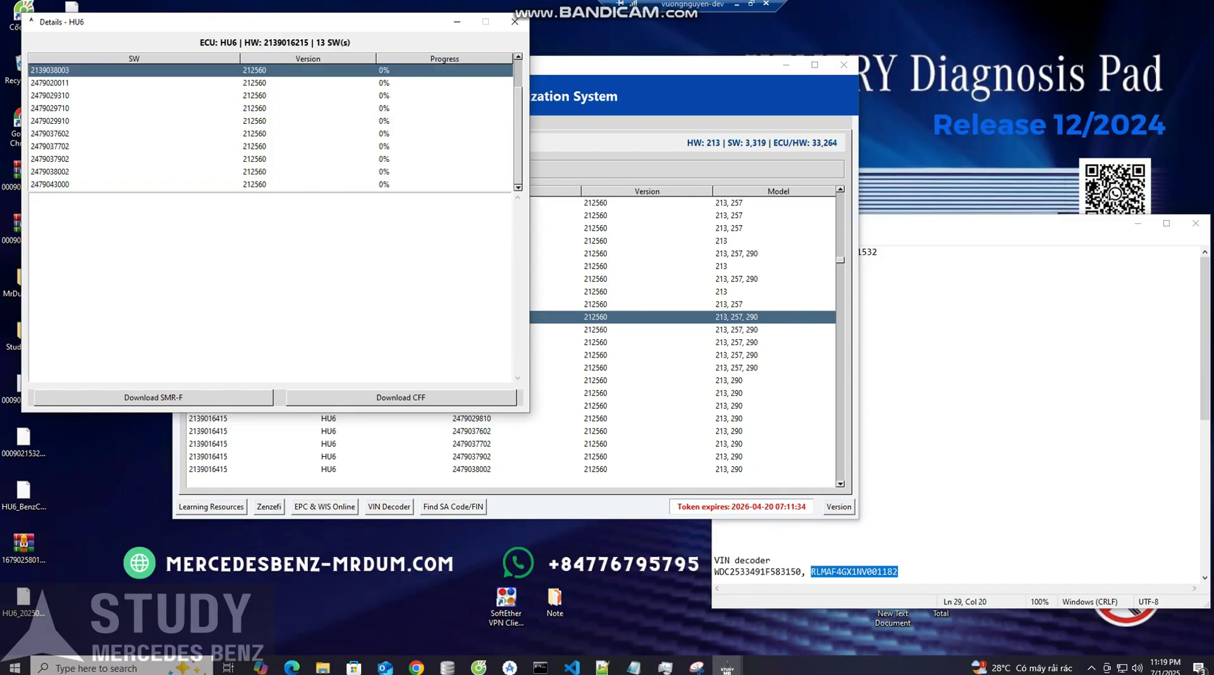
left_click(514, 21)
double_click(510, 329)
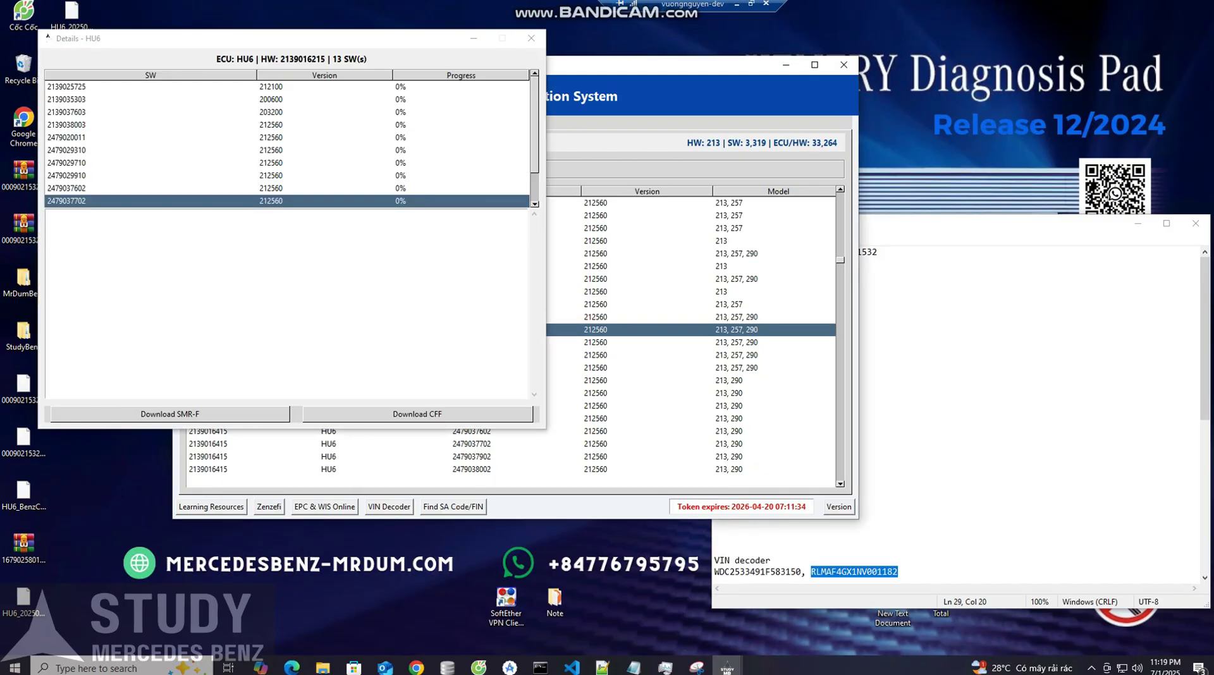
left_click(531, 38)
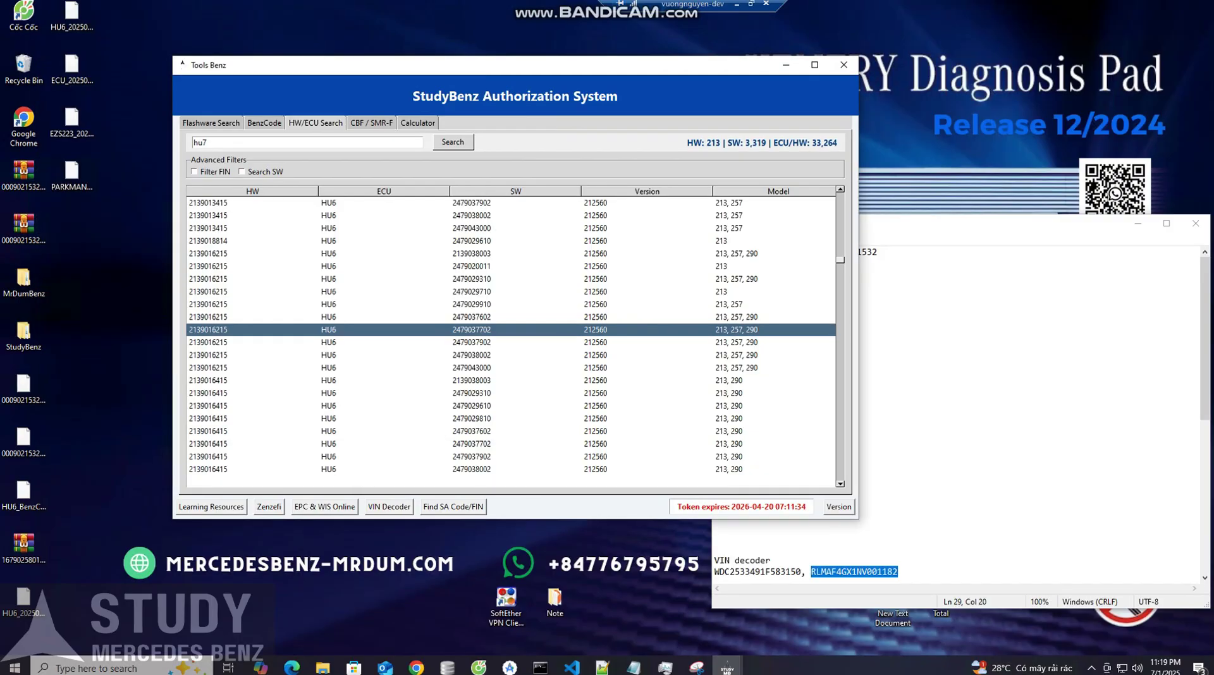
scroll(510, 335, "down", 10)
scroll(511, 335, "up", 5)
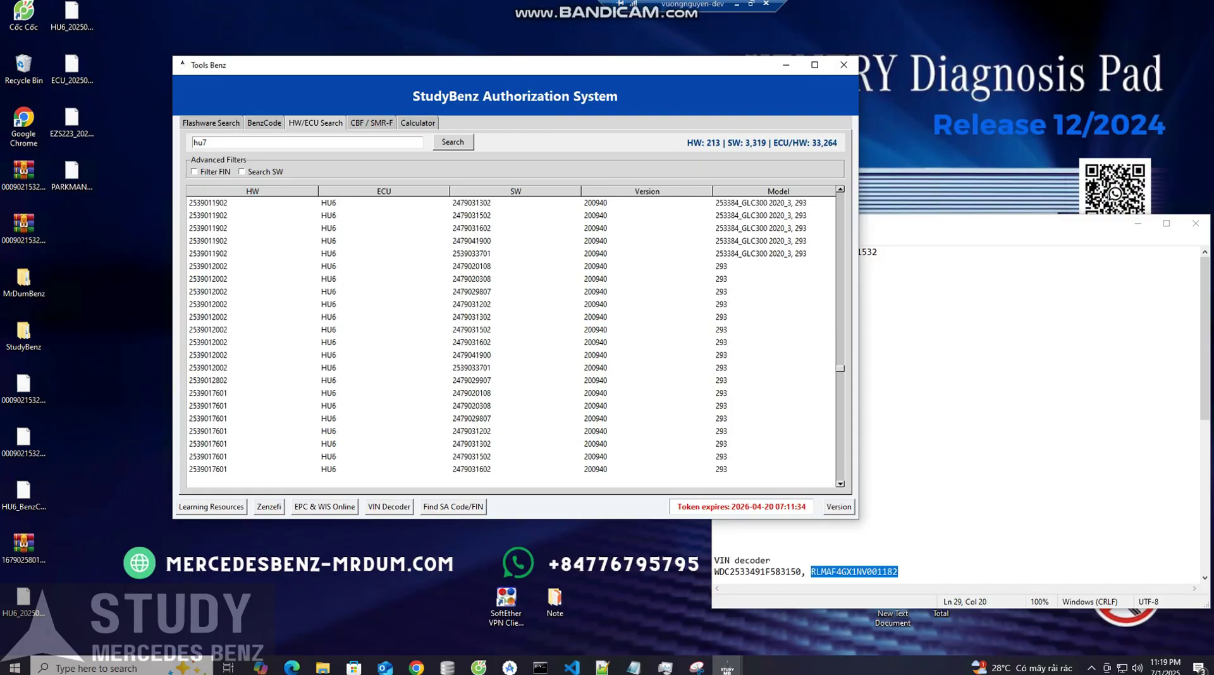
double_click(511, 317)
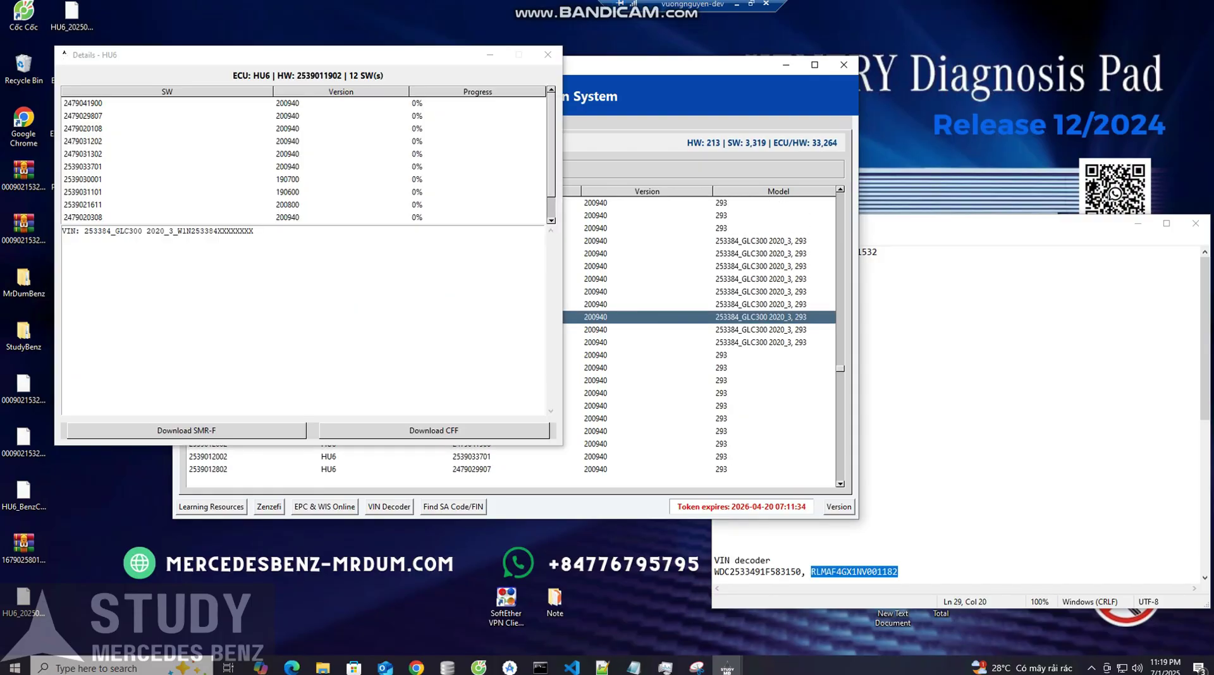
left_click(548, 54)
Enable the FIN filter with the value 223 and run the hu7 HW/ECU search
left_click(295, 172)
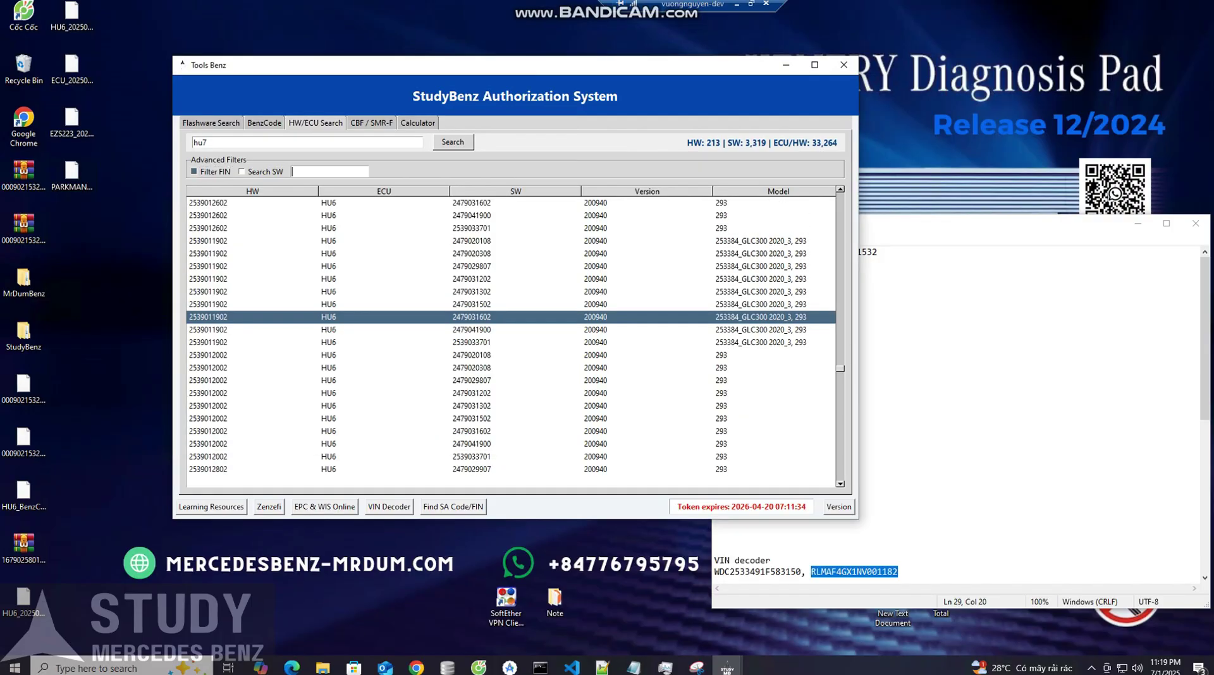
type("223")
left_click(452, 142)
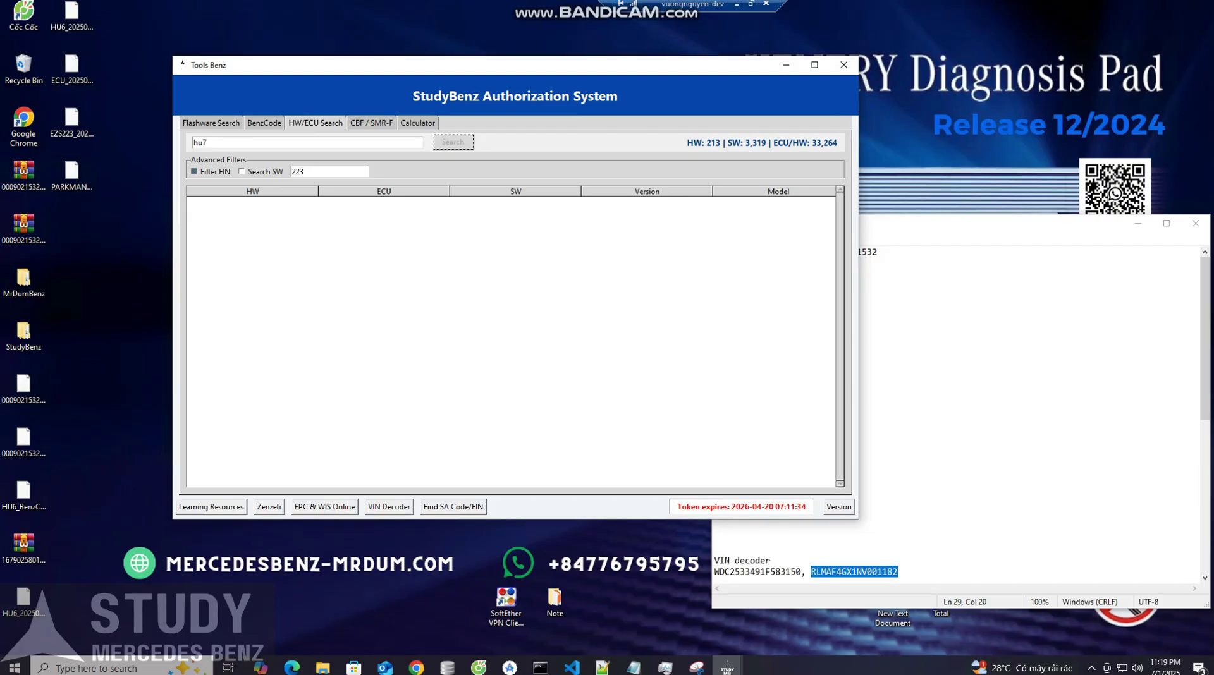
Open Task Manager to check the CPU and memory use of ToolsBenz, and minimize it
left_click(664, 667)
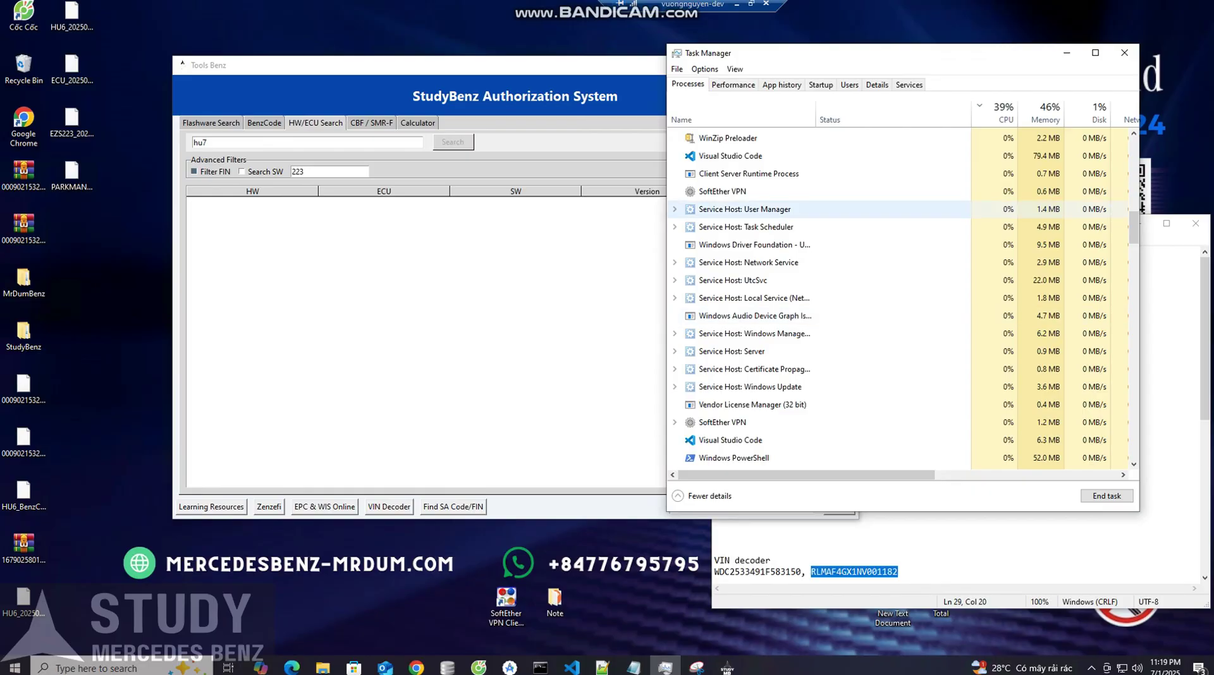
left_click(1124, 52)
right_click(804, 667)
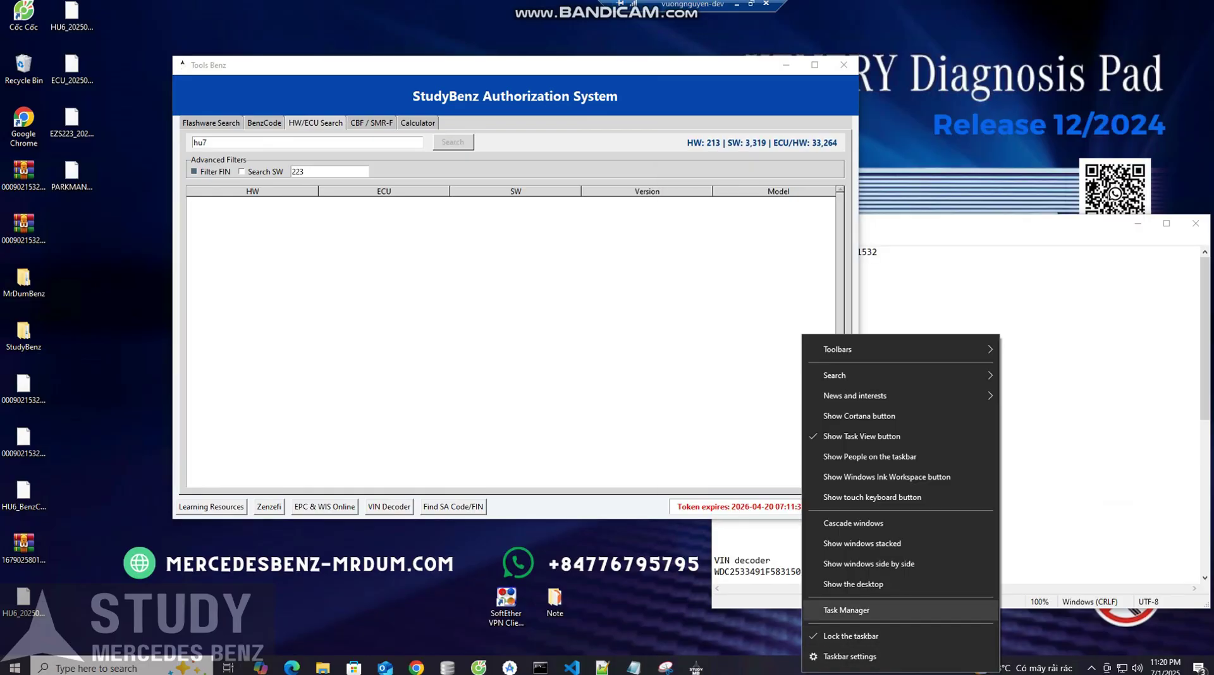
left_click(846, 609)
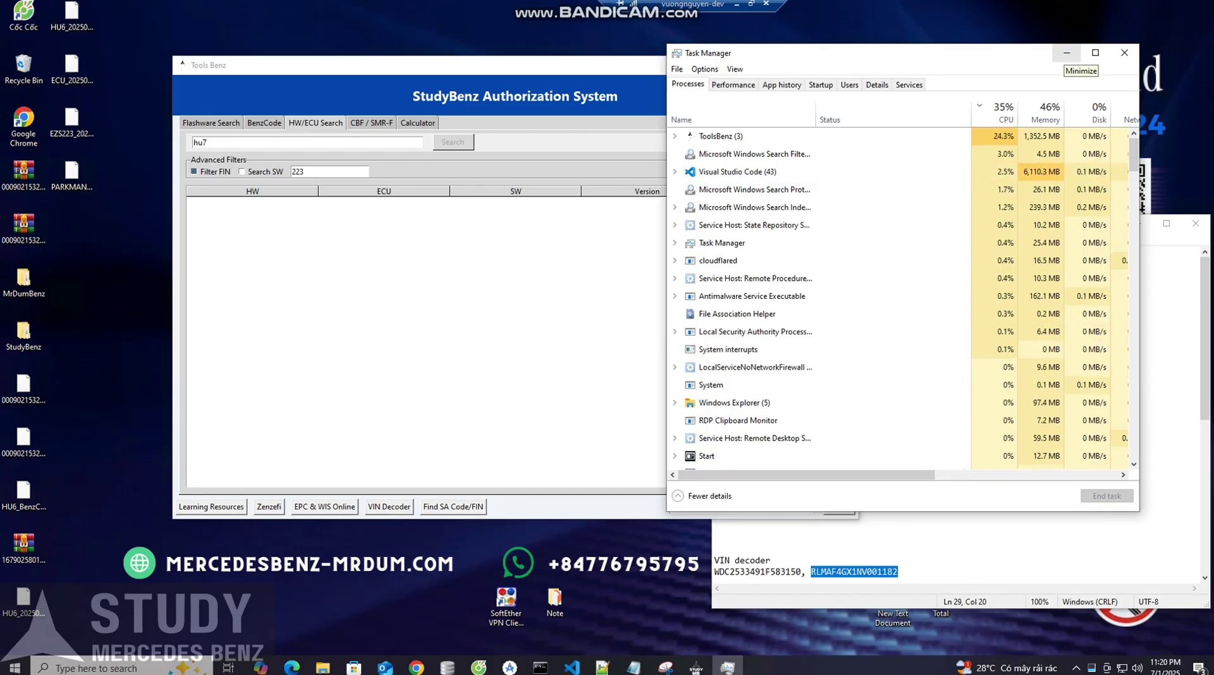
left_click(1066, 54)
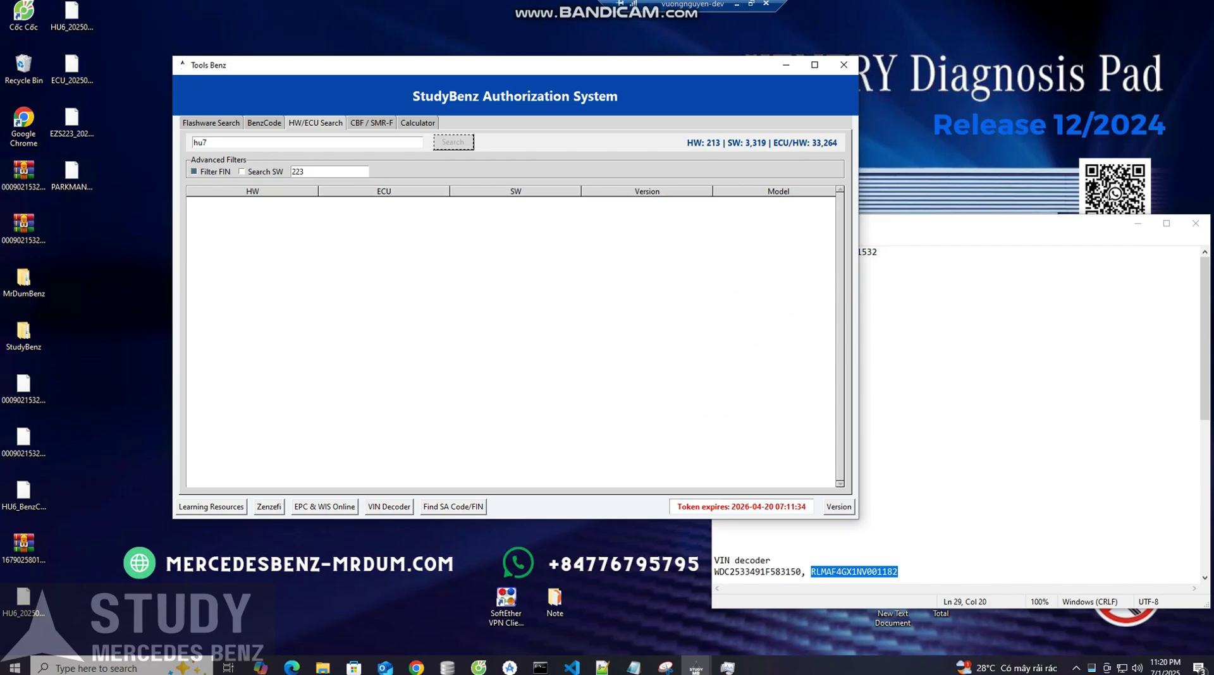
Look over the BenzCode and Flashware Search results and return to the CBF / SMR-F results
left_click(371, 122)
key("ctrl+shift+Tab")
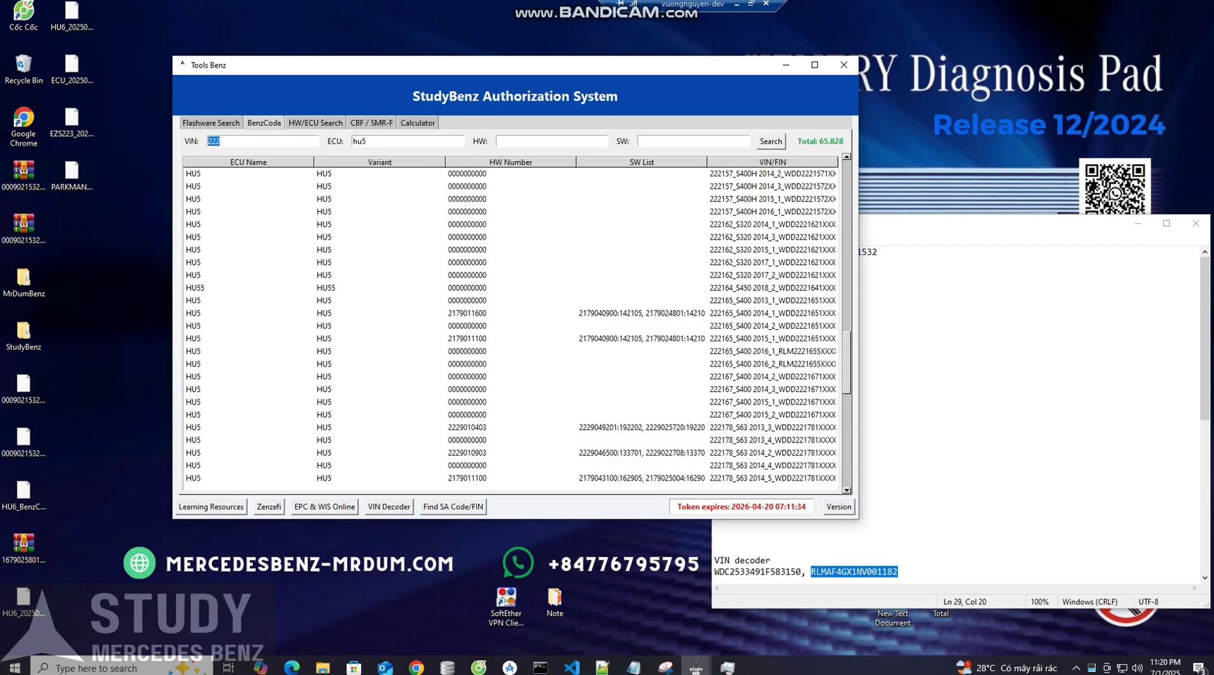
key("ctrl+shift+Tab")
key("ctrl+shift+Tab")
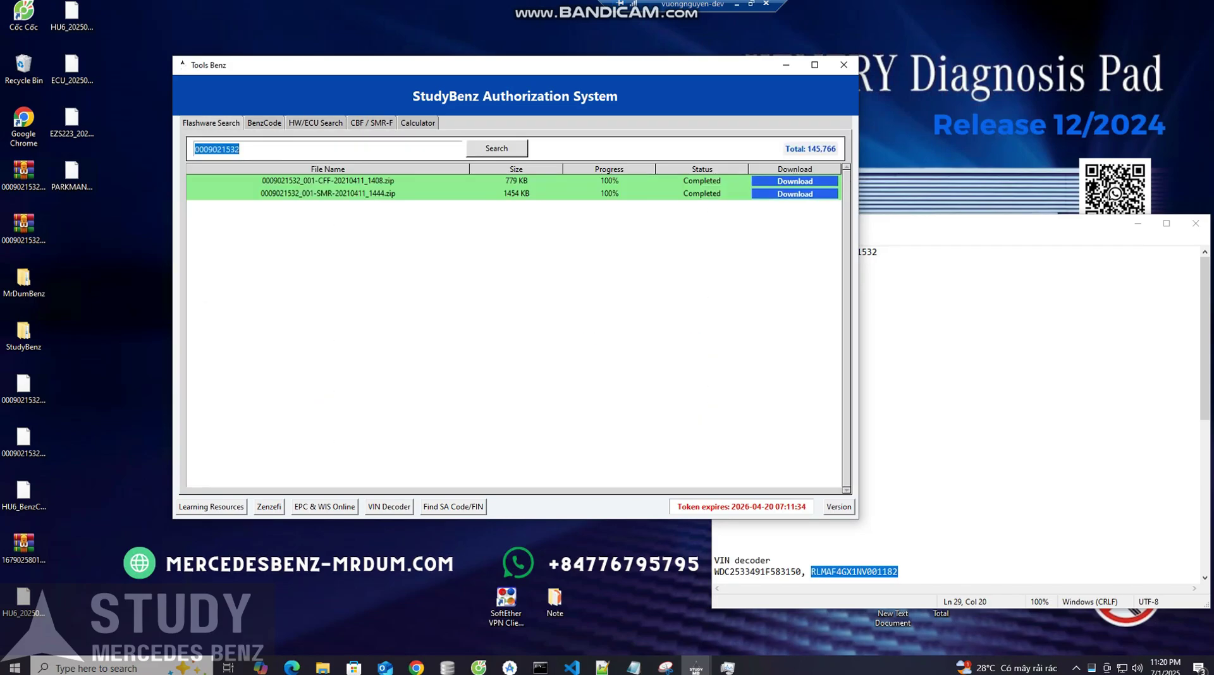
key("ctrl+Tab")
key("ctrl+Tab")
key("ctrl+Tab")
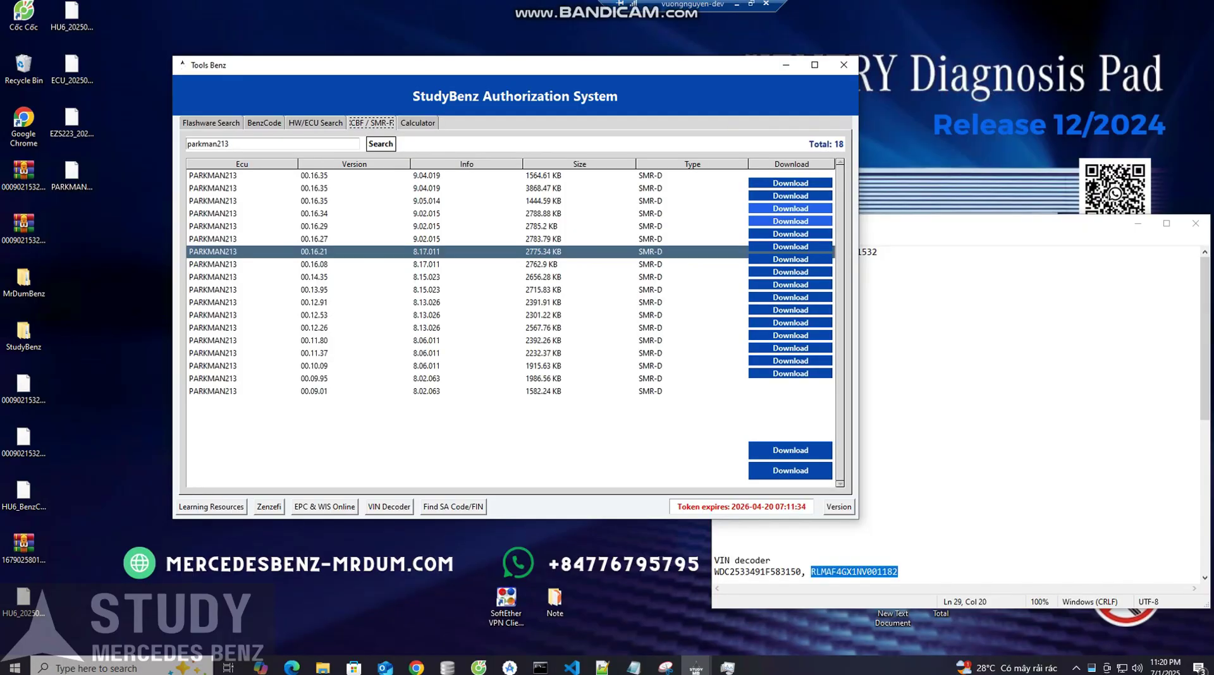
key("ctrl+shift+Tab")
key("ctrl+Tab")
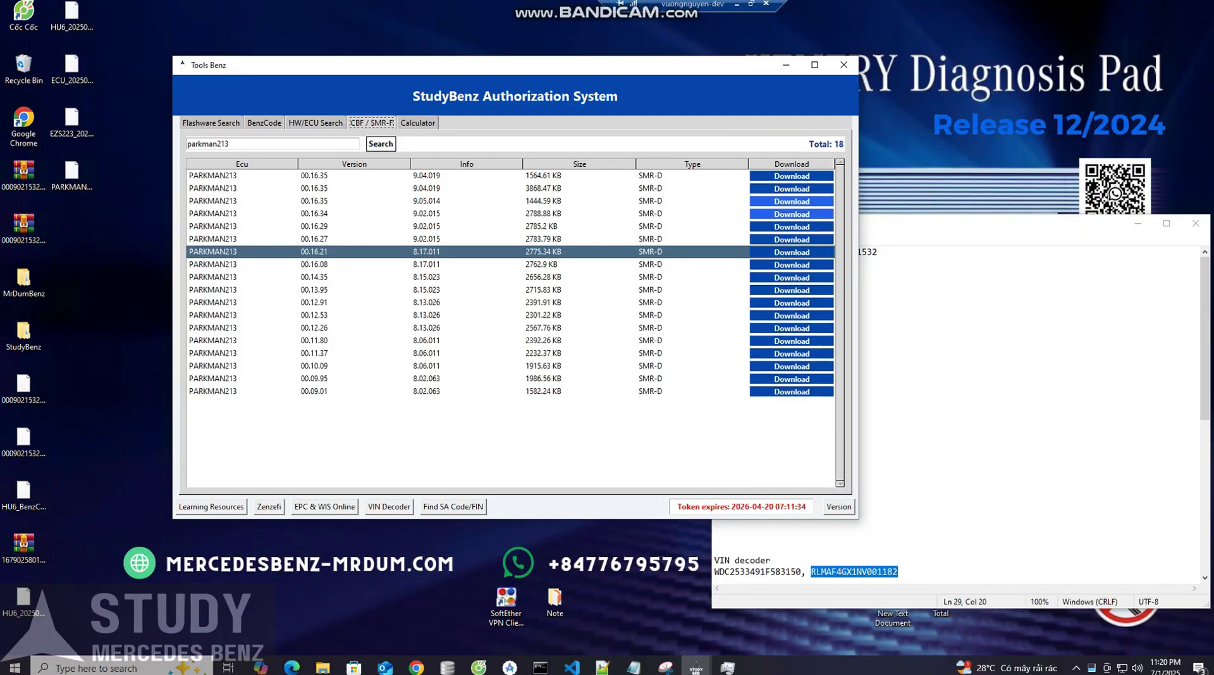
left_click(510, 340)
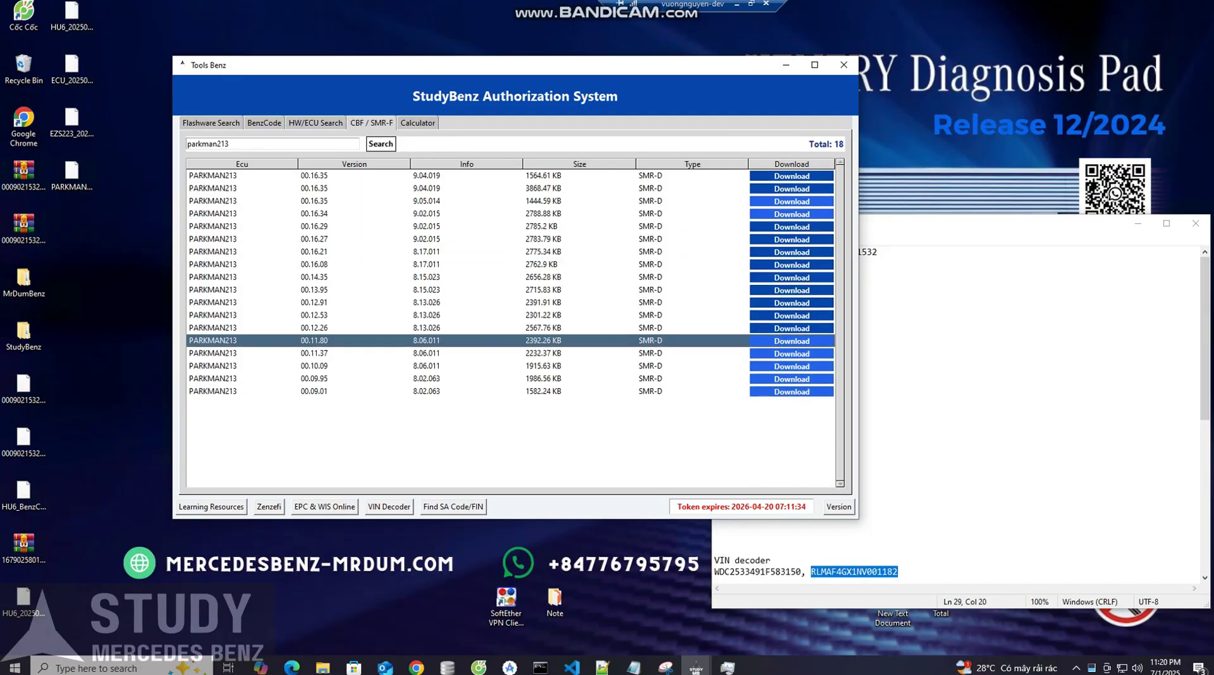
Open the SA code/FIN finder and search SA codes 233, 266 with model FIN 206 and ECU hu7
left_click(452, 507)
left_click_drag(388, 72, 468, 110)
left_click(821, 355)
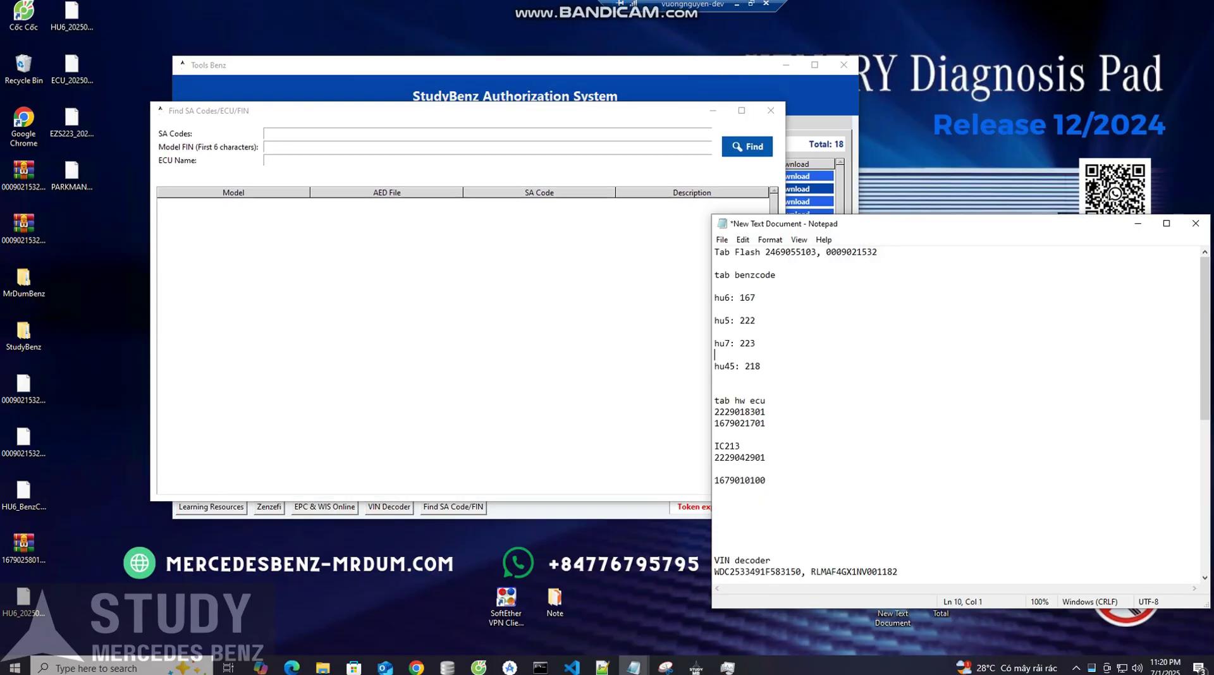
left_click(266, 133)
type("2")
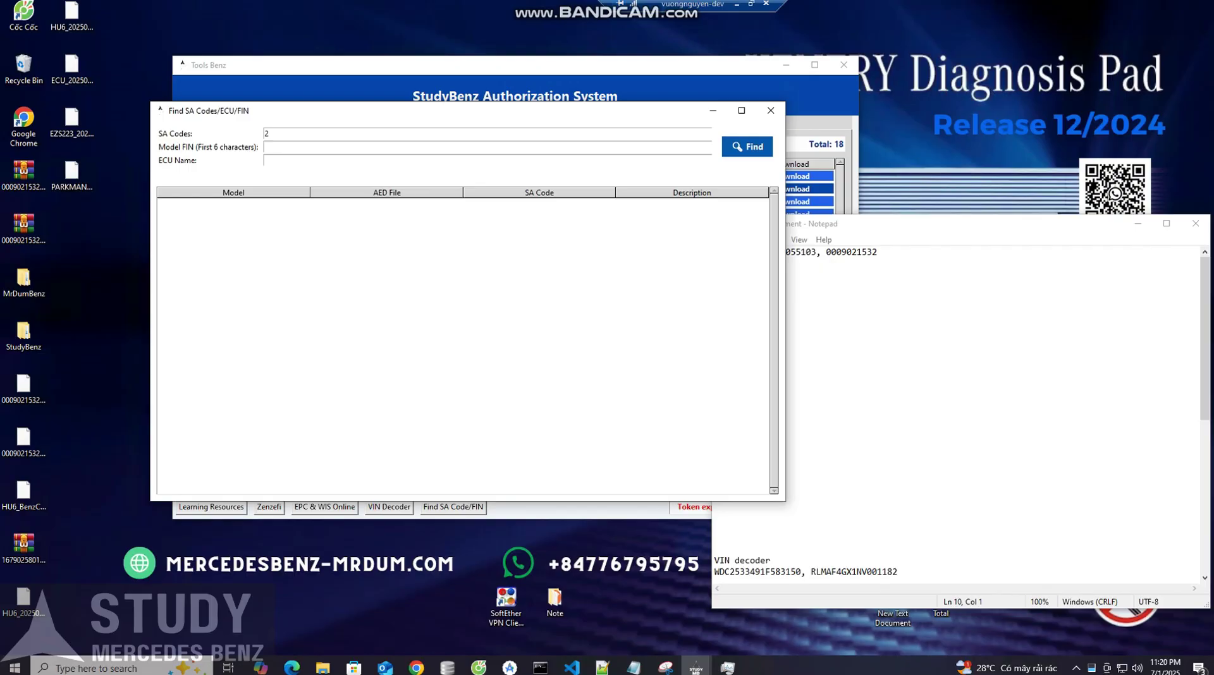
type("33, 266")
left_click(266, 147)
type("2")
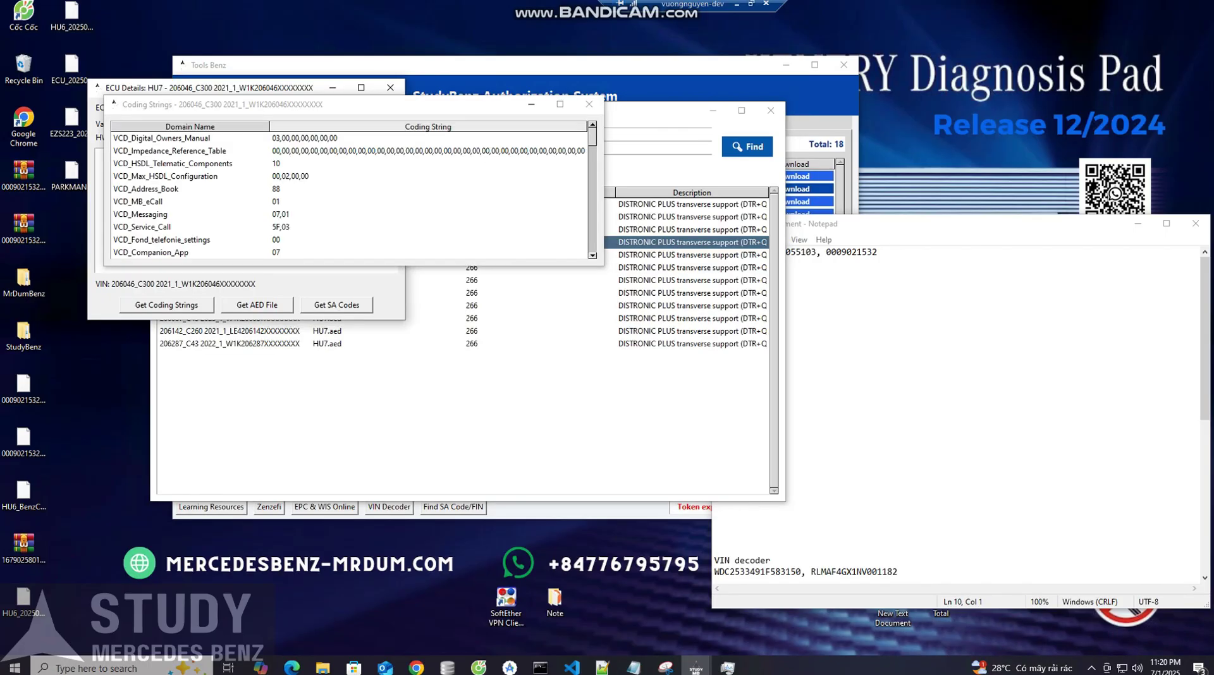
Close the coding strings of the HU7 206046_C300 2021_1 entry, look through its SA codes and close the list
left_click(589, 104)
left_click(336, 304)
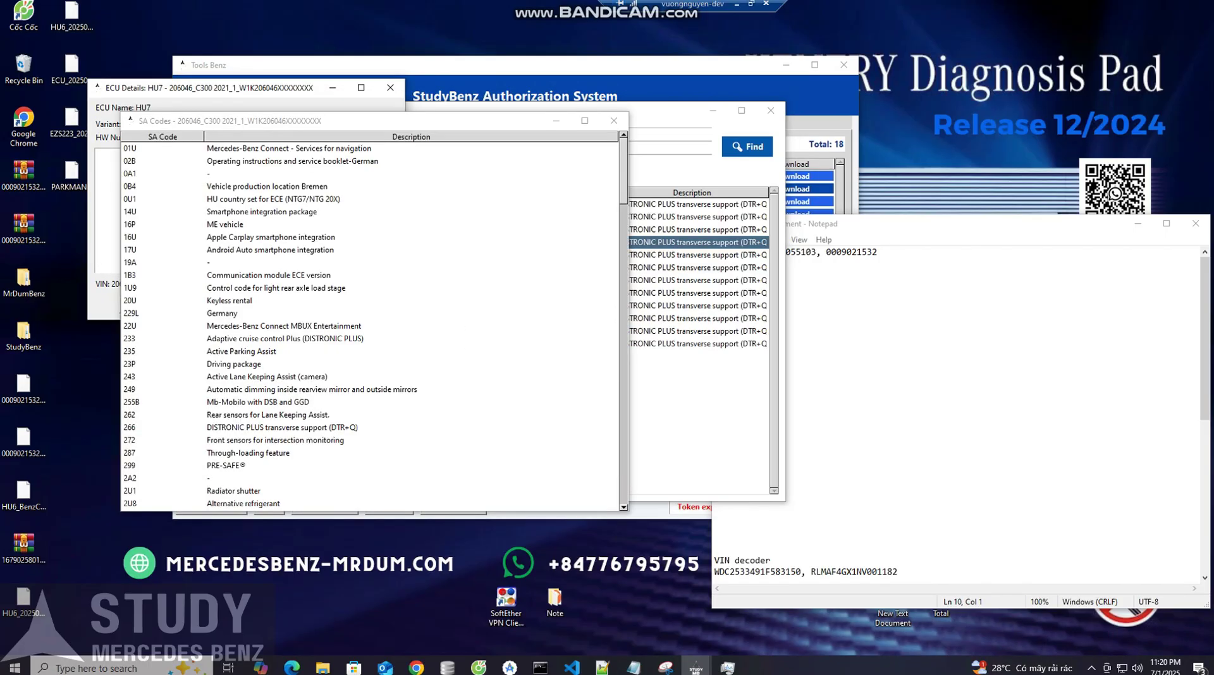
scroll(370, 326, "down", 20)
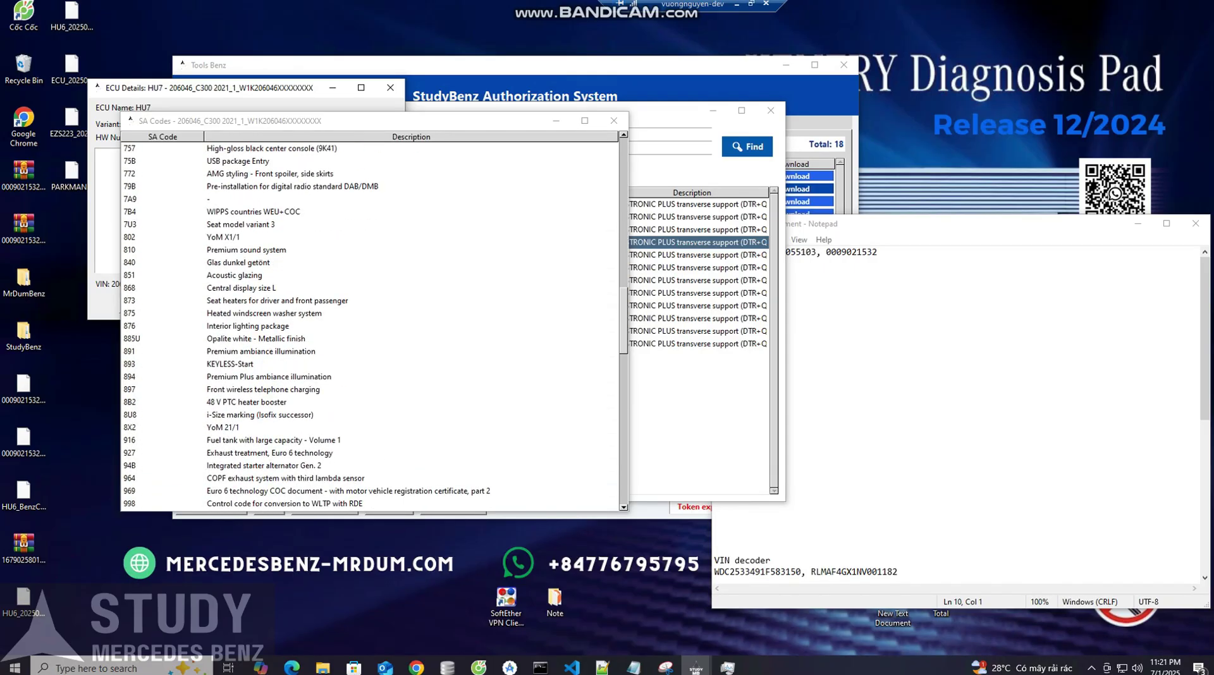
scroll(369, 325, "down", 10)
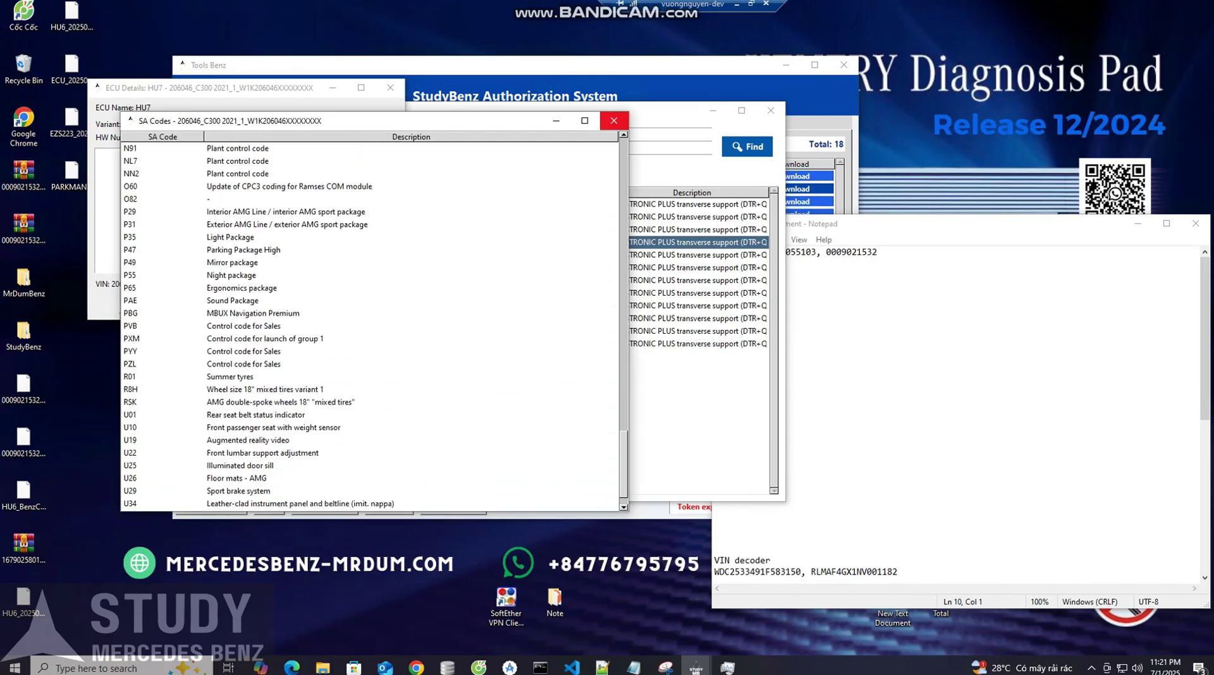
left_click(613, 120)
Save the AED file of the HU7 206046_C300 2021_1 entry to the Desktop and close its ECU details
left_click(256, 305)
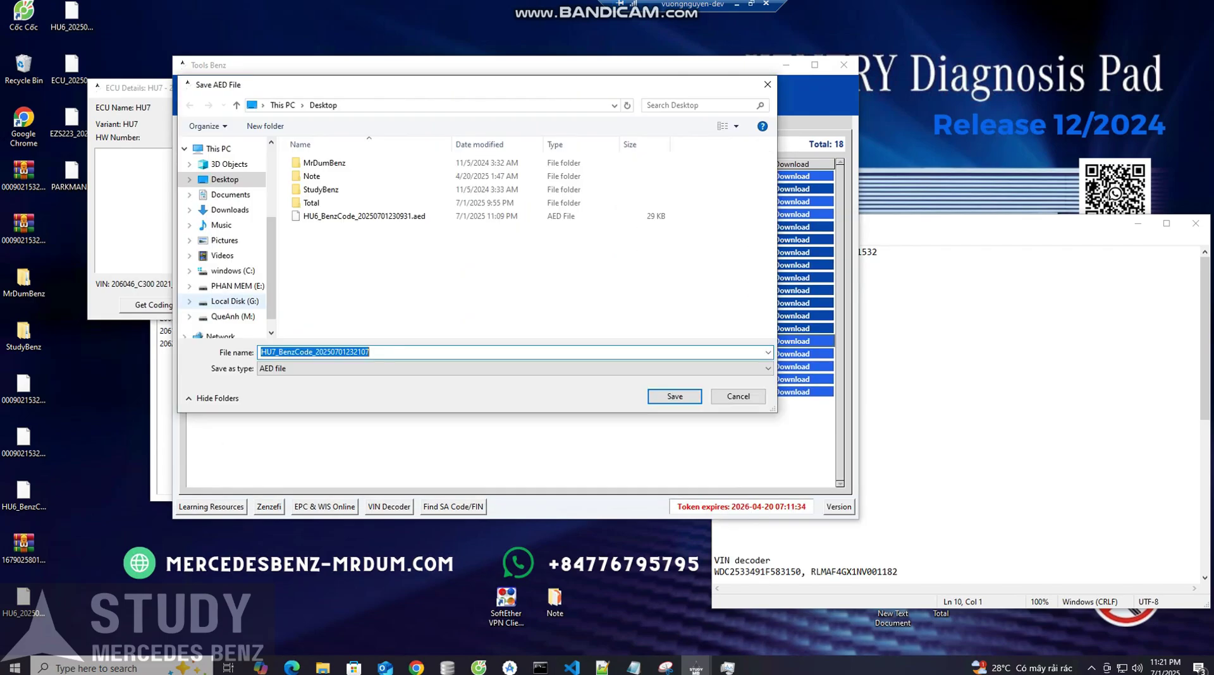
left_click(673, 396)
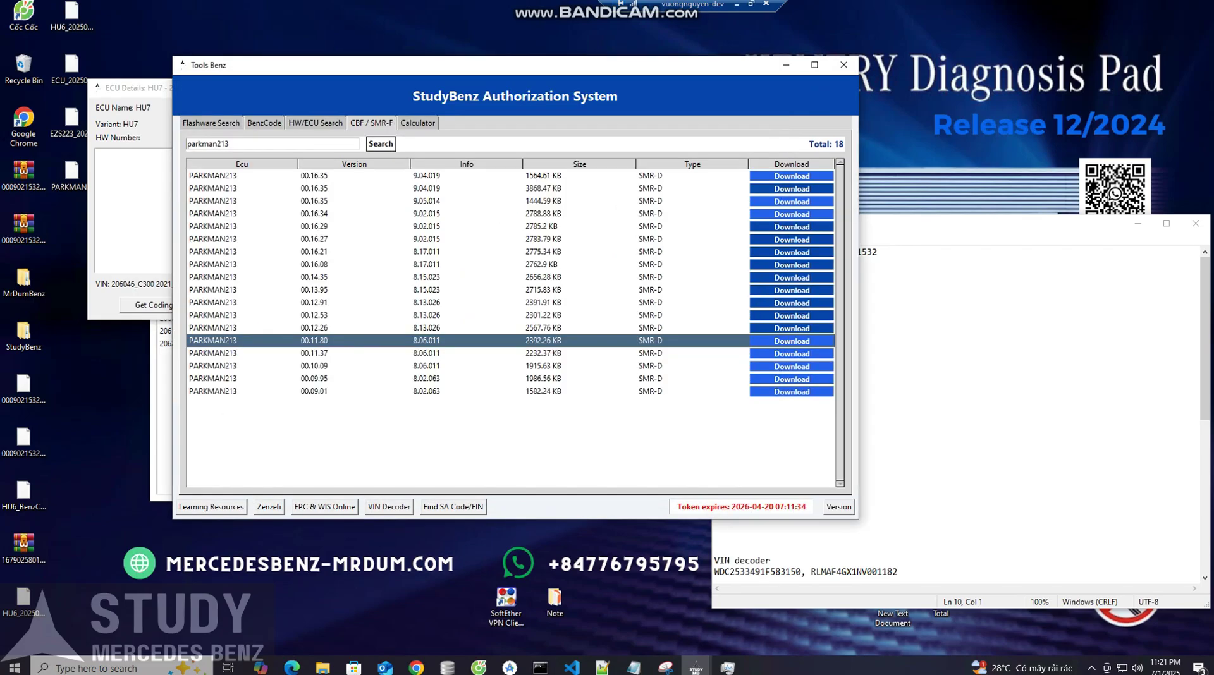
key("Return")
left_click(466, 277)
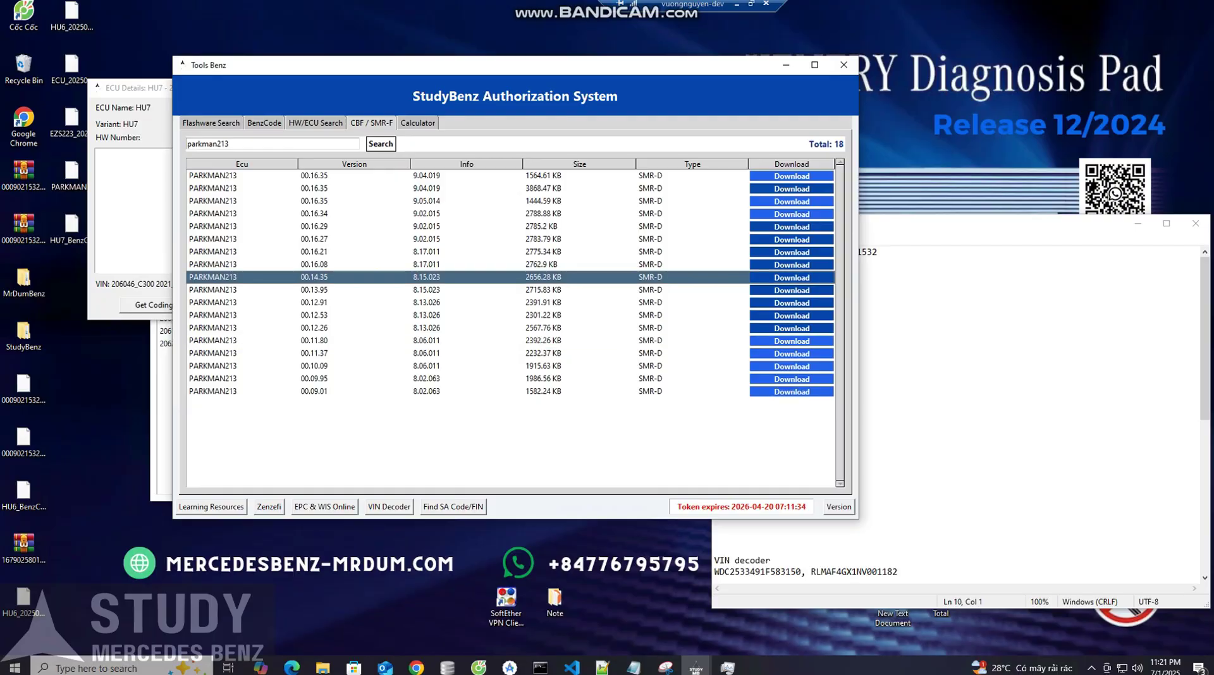
left_click(941, 331)
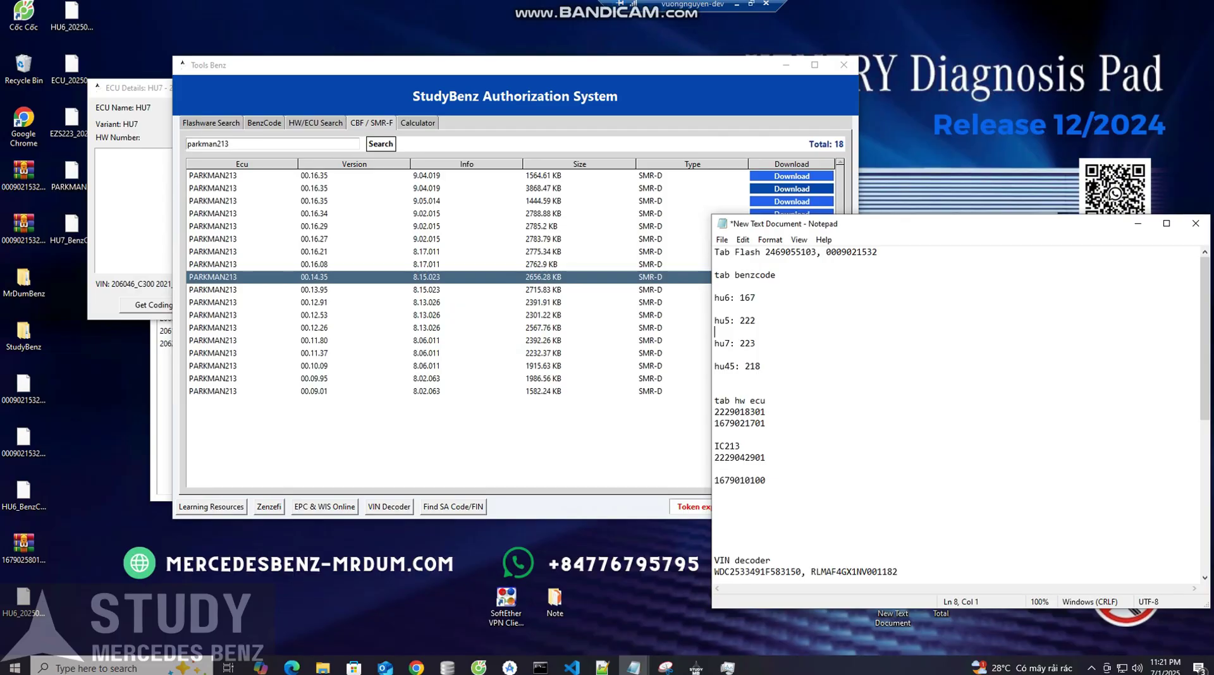
left_click(130, 88)
left_click(392, 88)
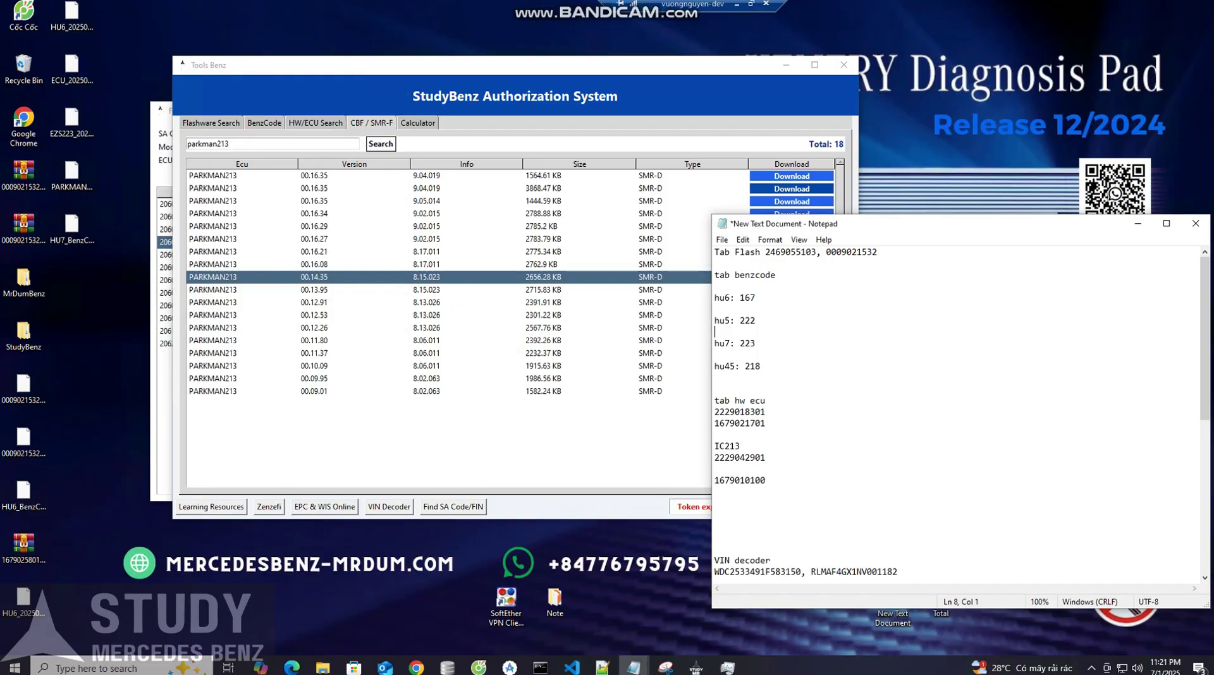
Set the SA code search criteria to 642, 705L and the model FIN to 213
left_click(162, 411)
key("ctrl+a")
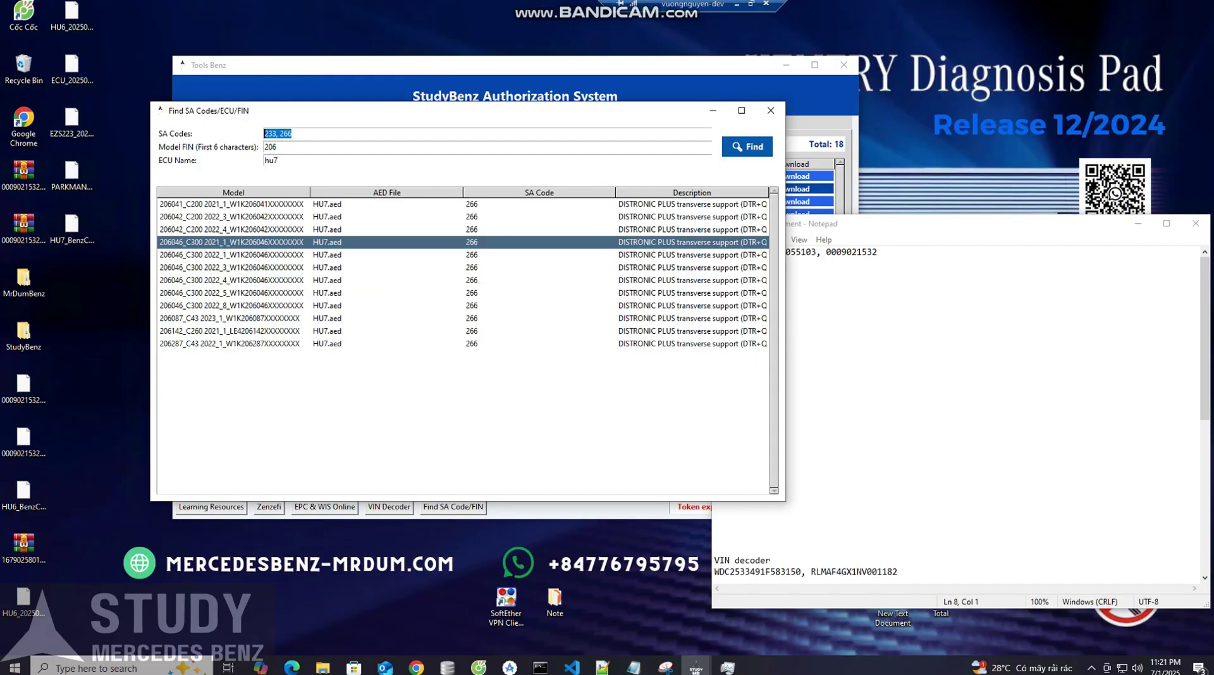
type("642")
type(", 7058")
key("Tab")
type("213")
key("Tab")
Copy the ECU name HLI_FL247 from the Notepad notes into the SA code finder and run the search
left_click(858, 388)
scroll(858, 388, "down", 6)
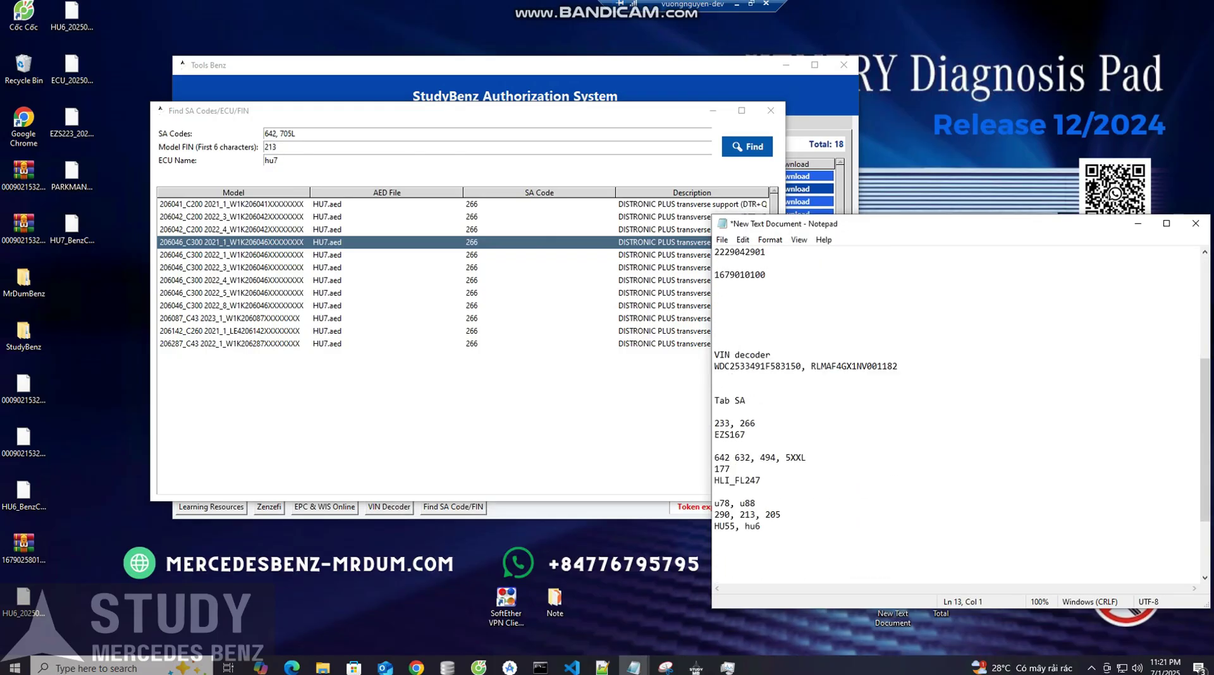
left_click_drag(761, 480, 714, 480)
key("ctrl+c")
key("alt+Tab")
key("ctrl+v")
key("Return")
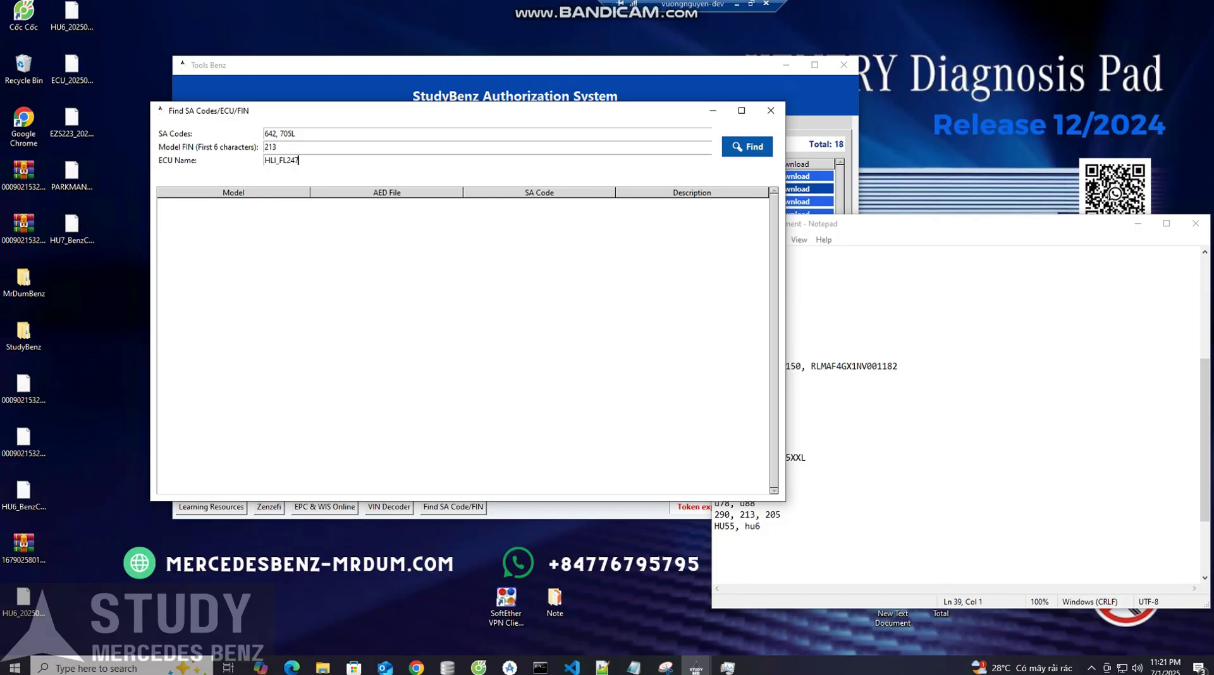
Remove 705L from the SA codes and repeat the HLI_FL247 search with only 642
key("BackSpace")
key("BackSpace")
key("BackSpace")
key("BackSpace")
key("BackSpace")
key("Return")
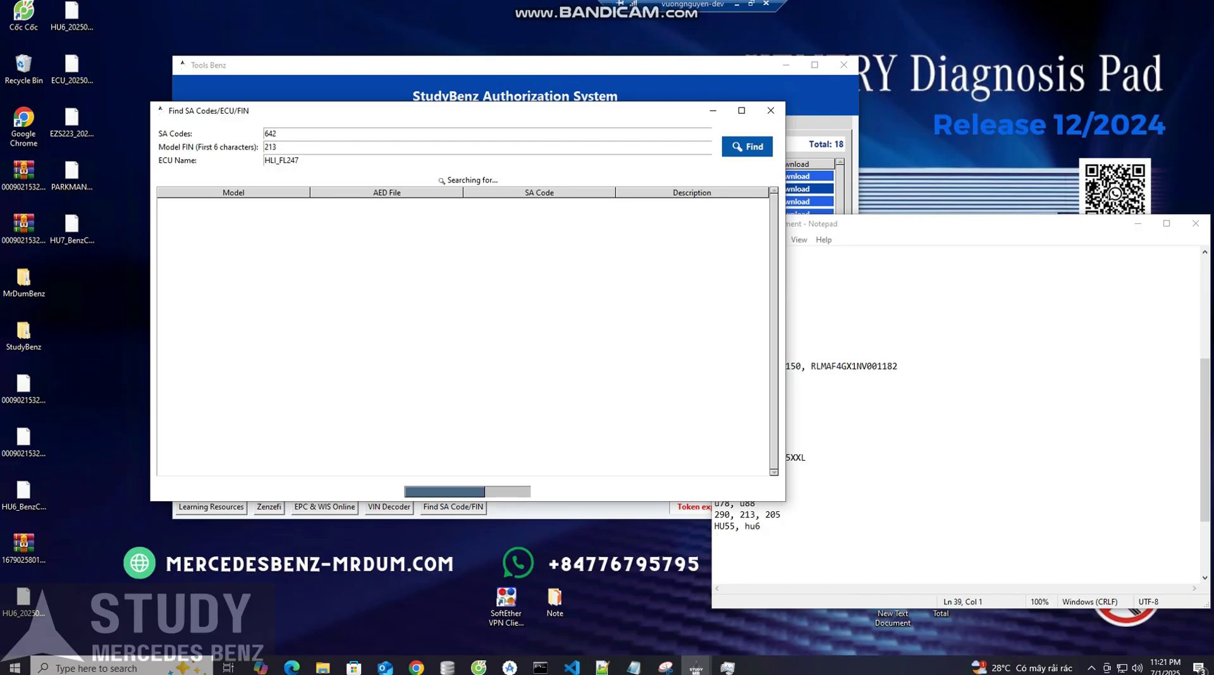
Open the ECU details of the 213061_E53 2020_4 entry and look through its SA codes for 642
left_click(462, 267)
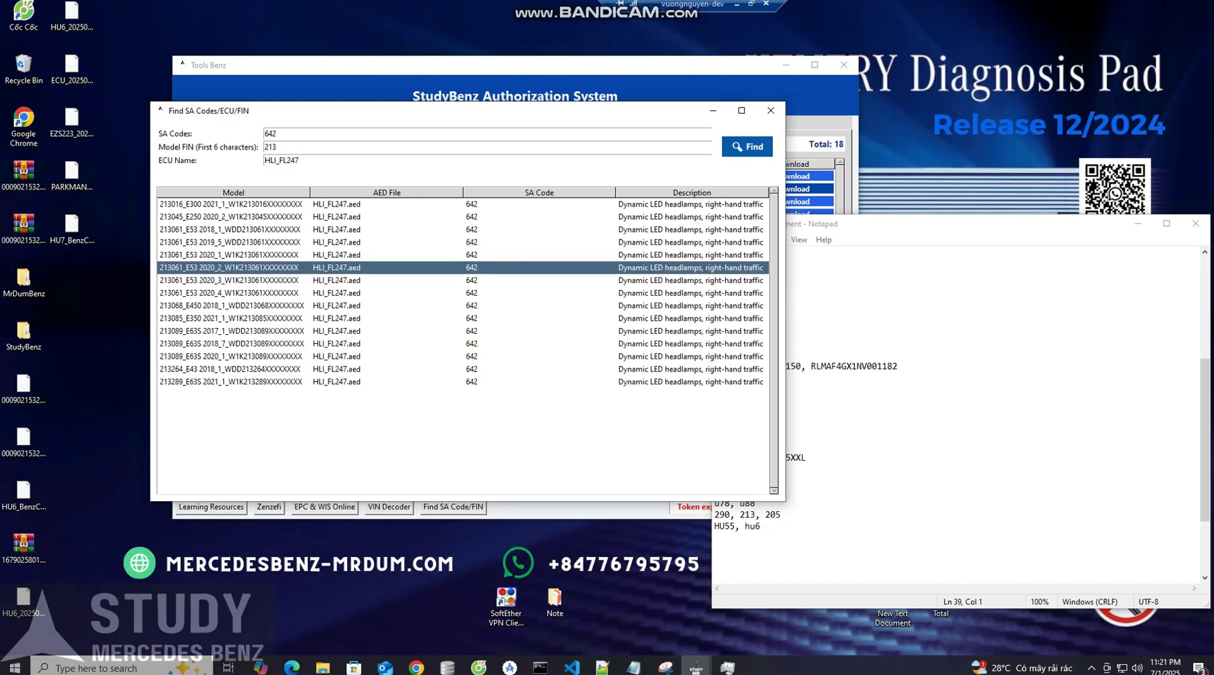
double_click(276, 292)
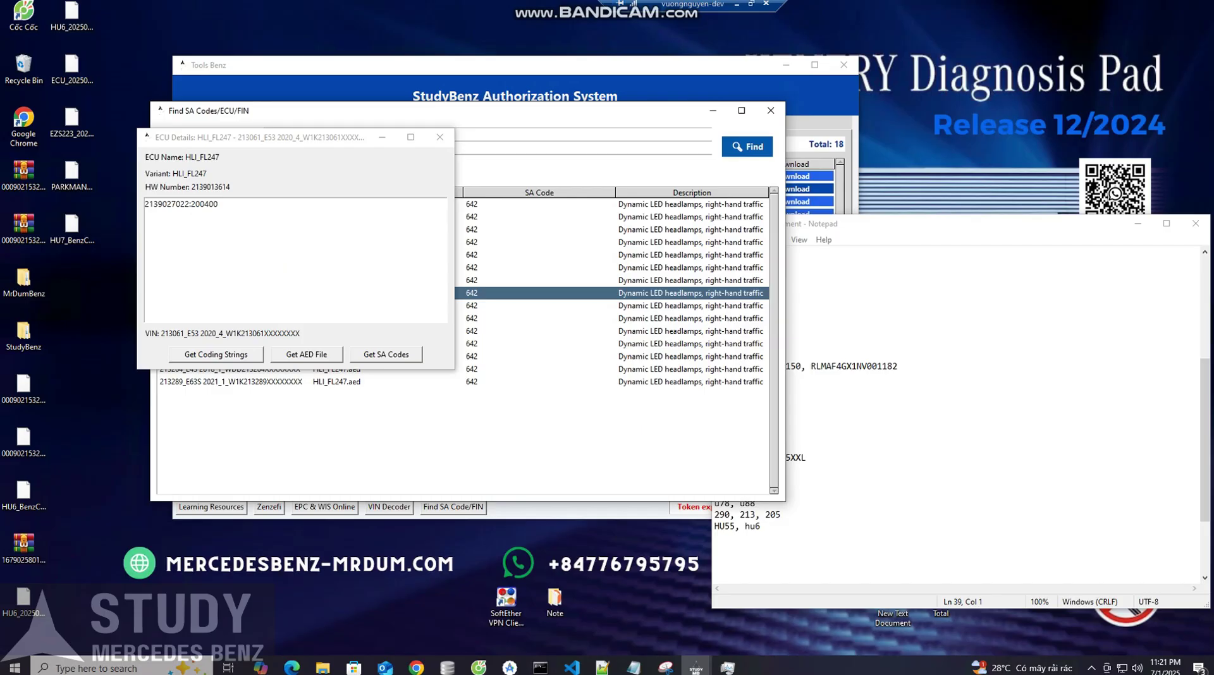
left_click(385, 354)
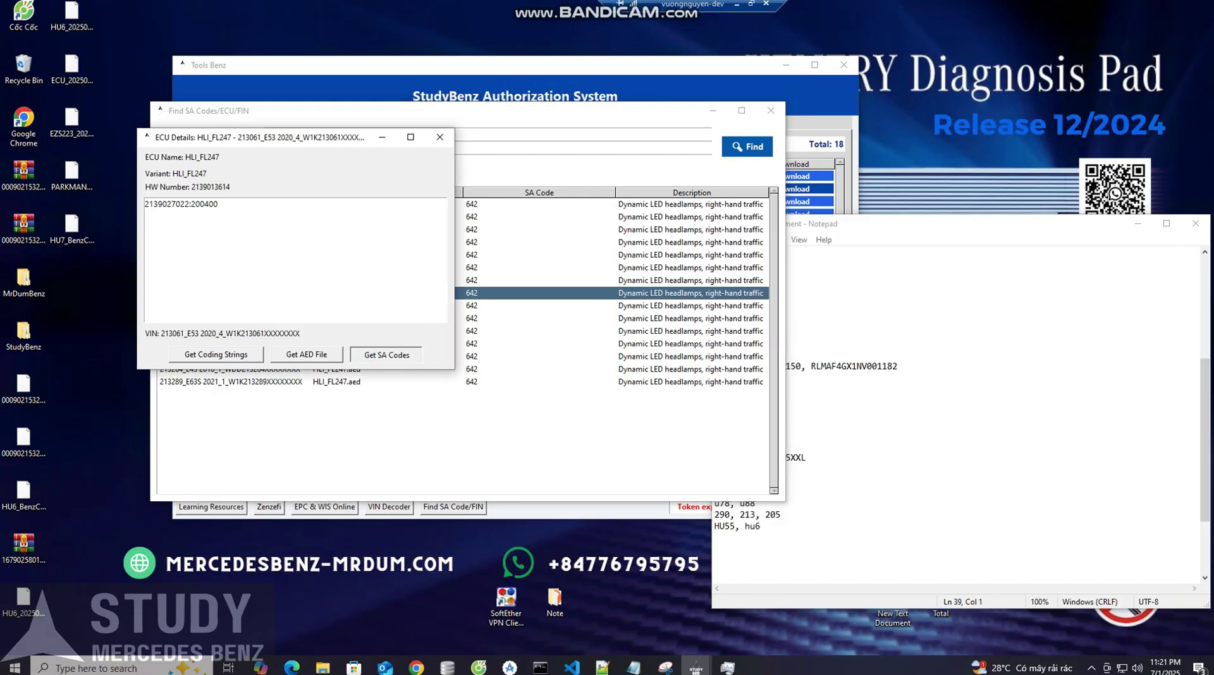
scroll(405, 357, "down", 8)
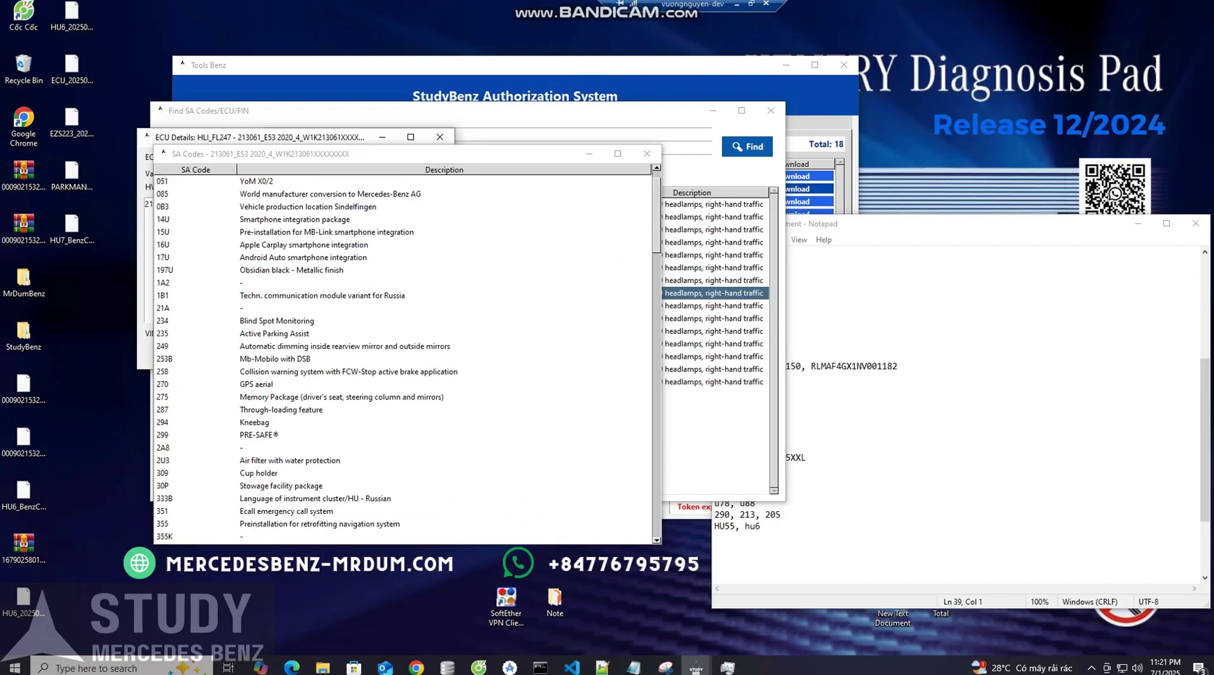
scroll(404, 357, "down", 7)
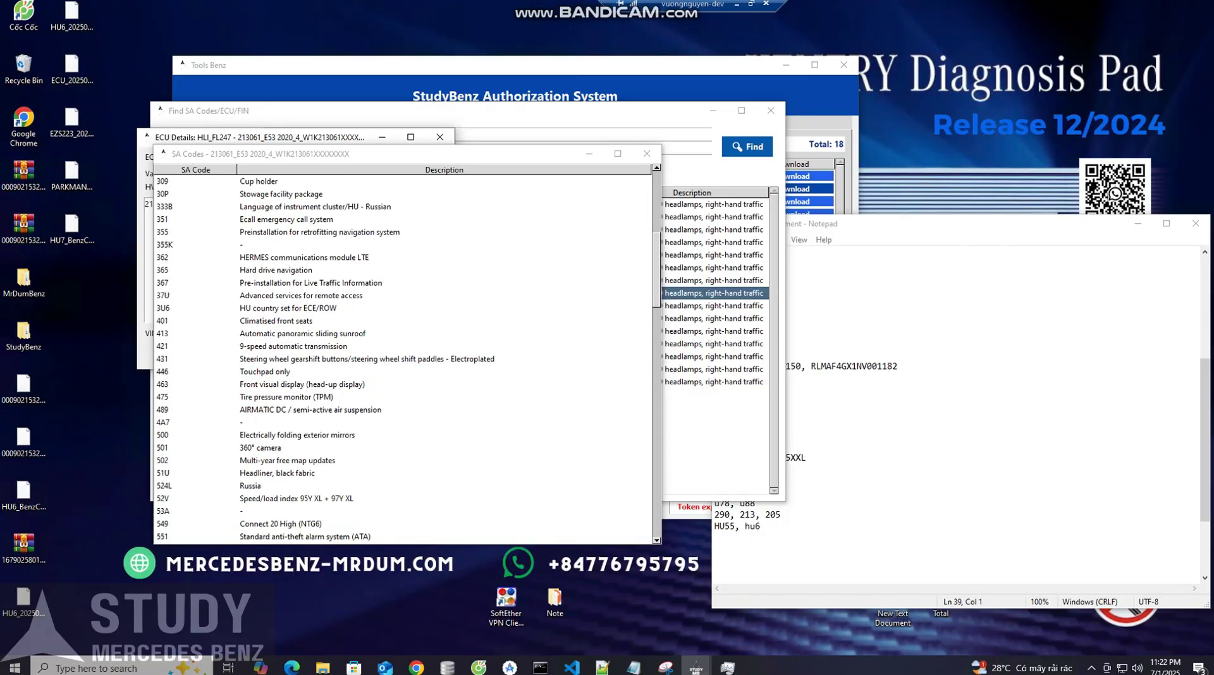
scroll(404, 358, "down", 1)
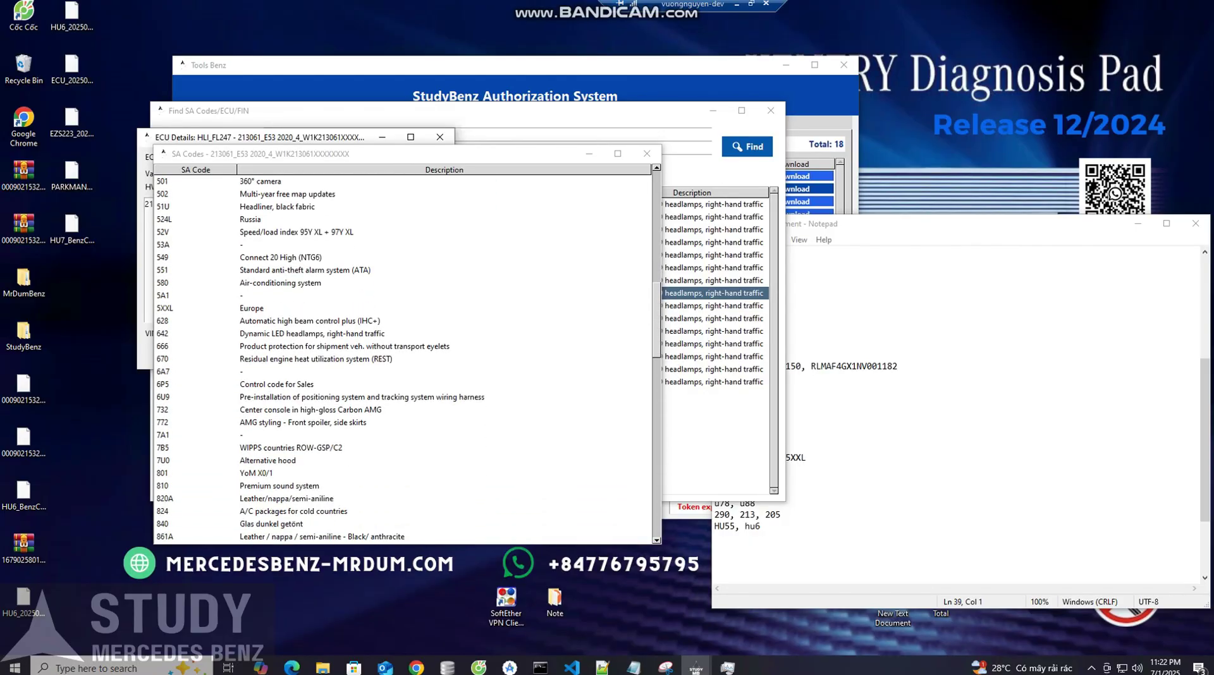
Highlight the 642 headlamp row in the SA code list, and close the list and the ECU details
left_click(312, 333)
right_click(331, 334)
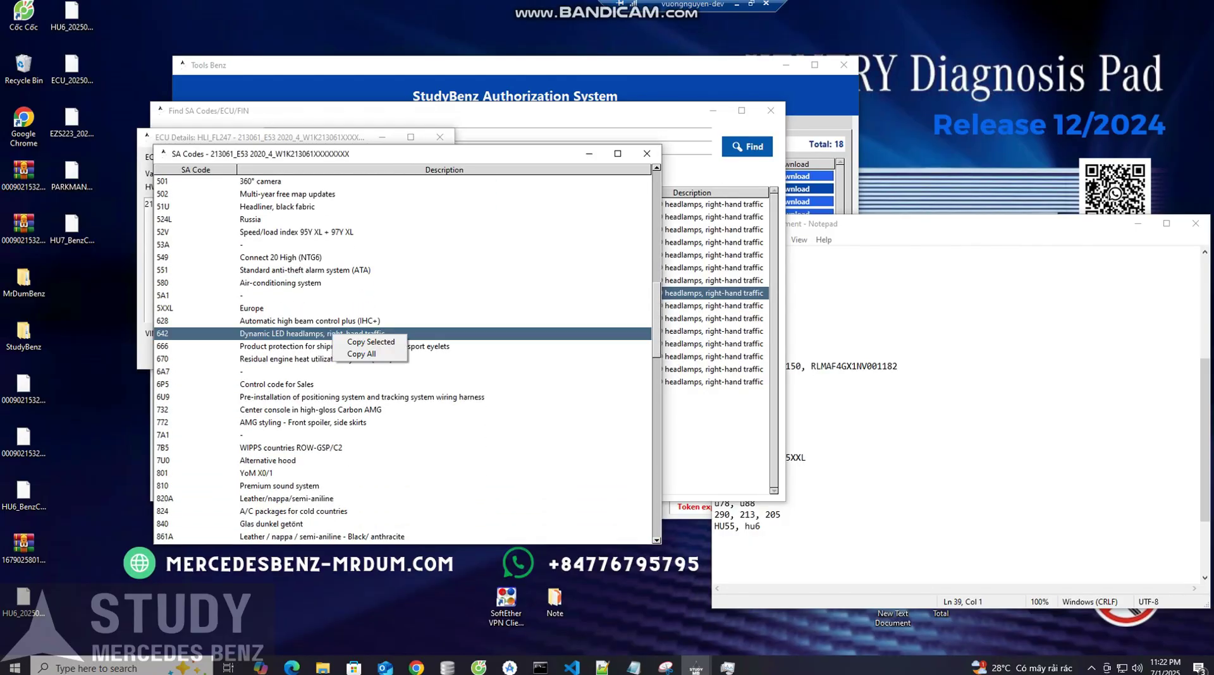
left_click(316, 345)
scroll(405, 358, "down", 3)
scroll(404, 357, "up", 3)
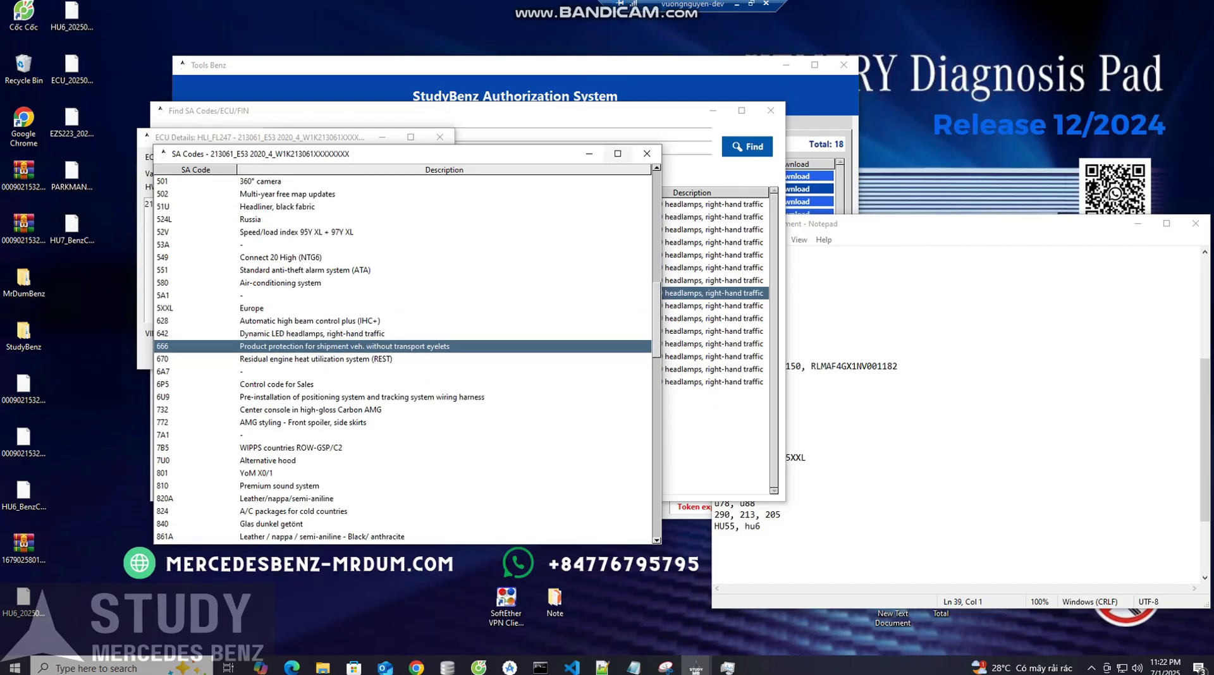
left_click(646, 153)
left_click(439, 136)
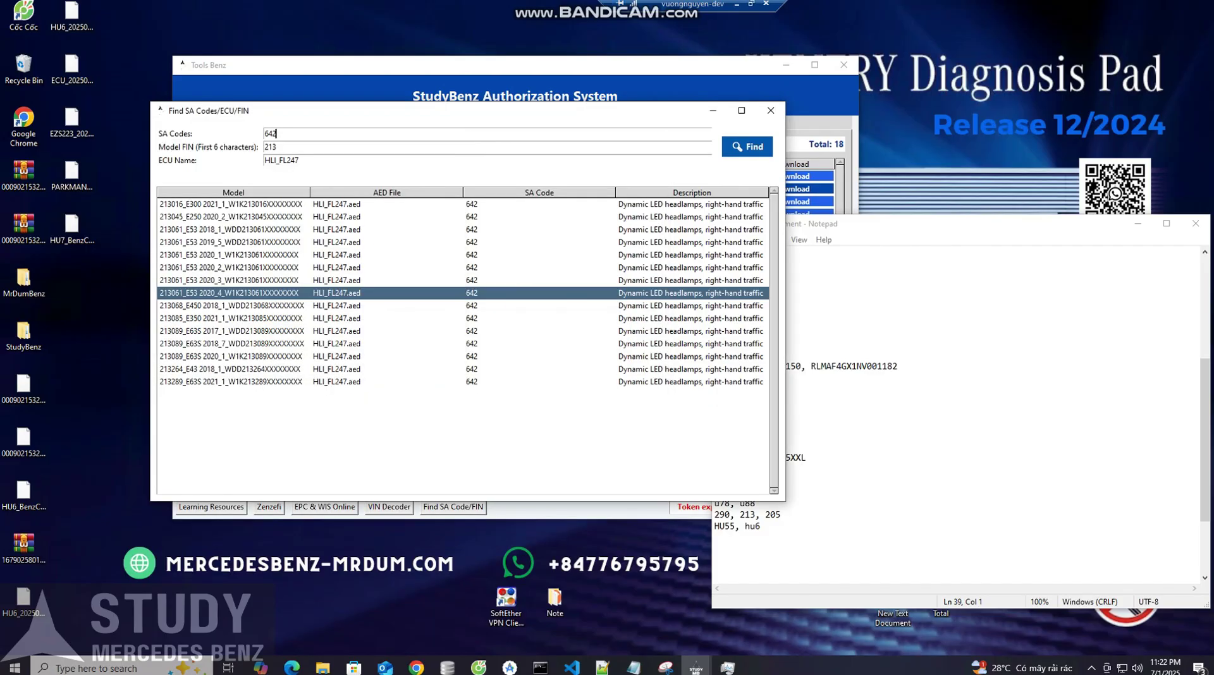
Search SA code 632 for model FIN 213 and ECU HLI_FL247
key("ctrl+a")
type("632")
key("Return")
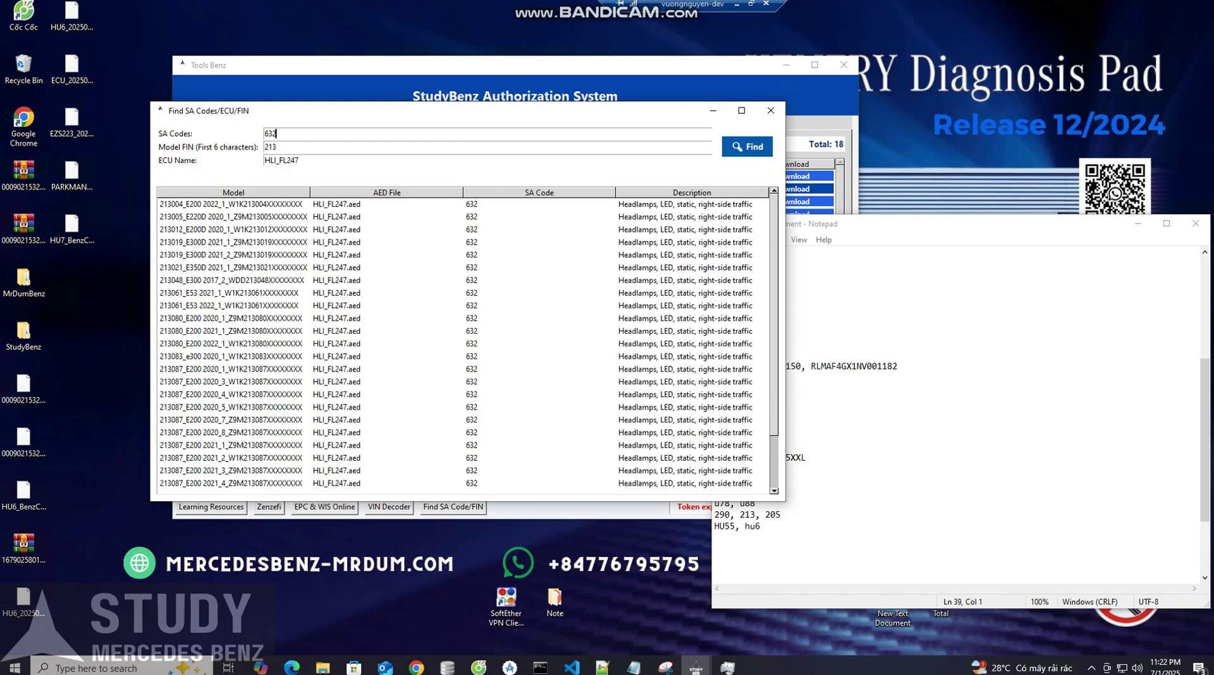
Review the SA codes of the 213087_E200 2021_1 entry, and close the list and its ECU details
scroll(462, 343, "down", 2)
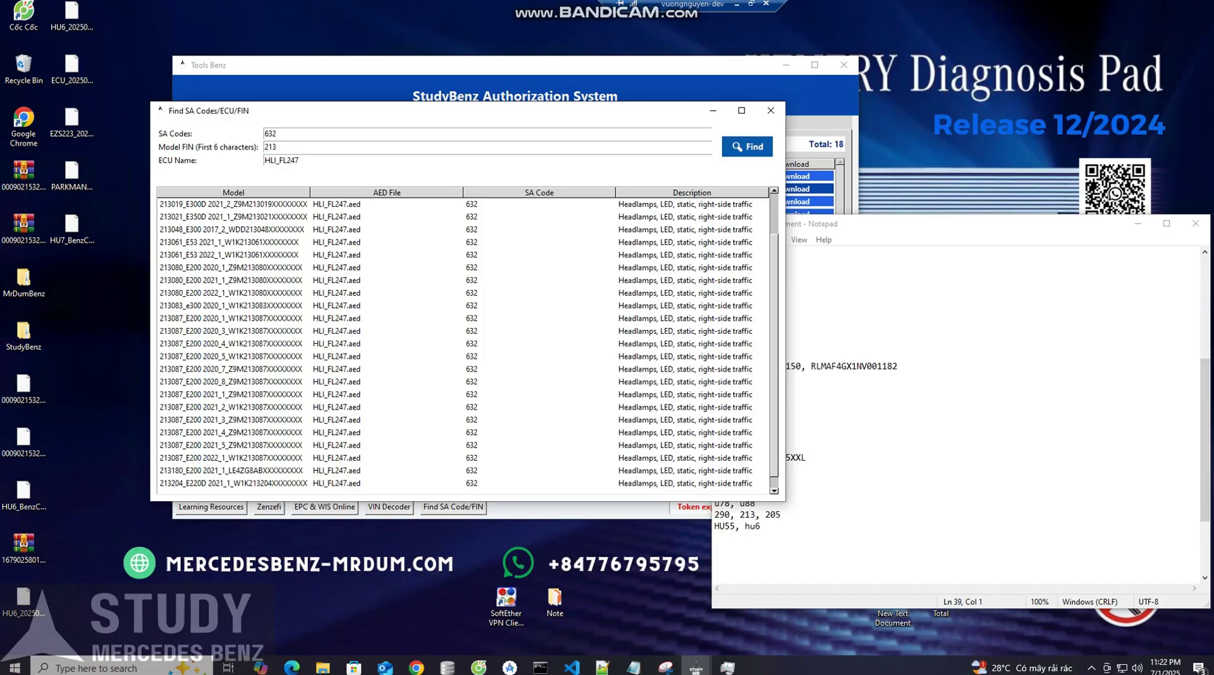
double_click(463, 382)
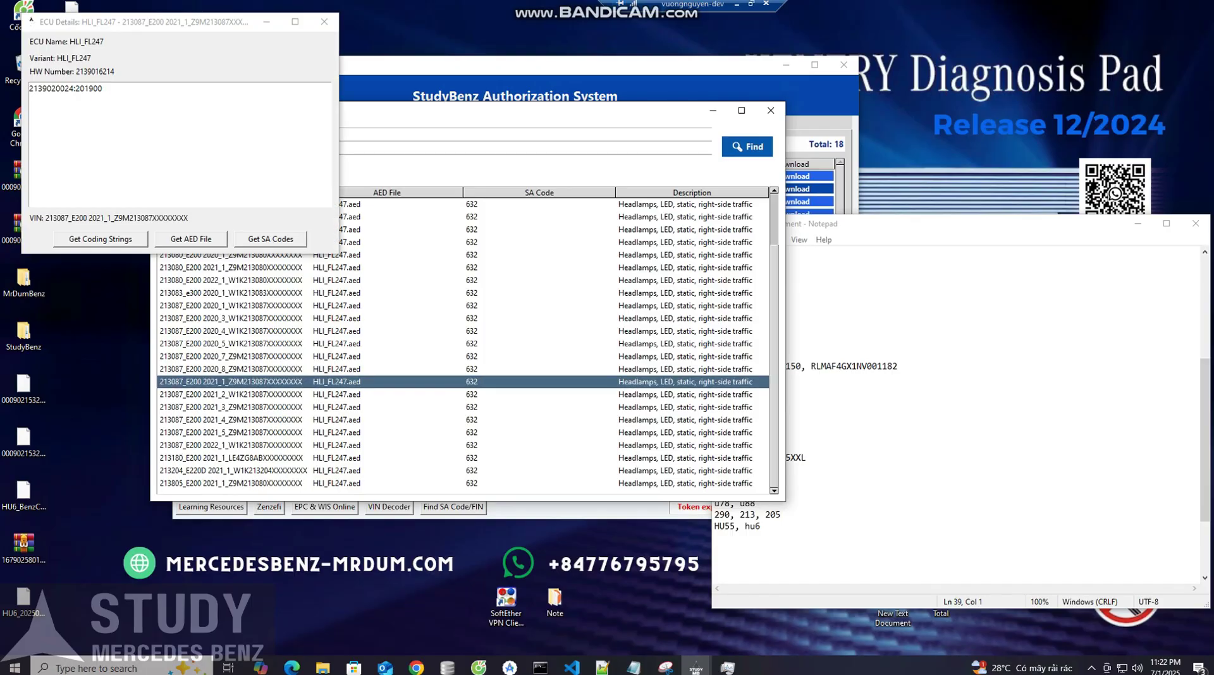
left_click(271, 239)
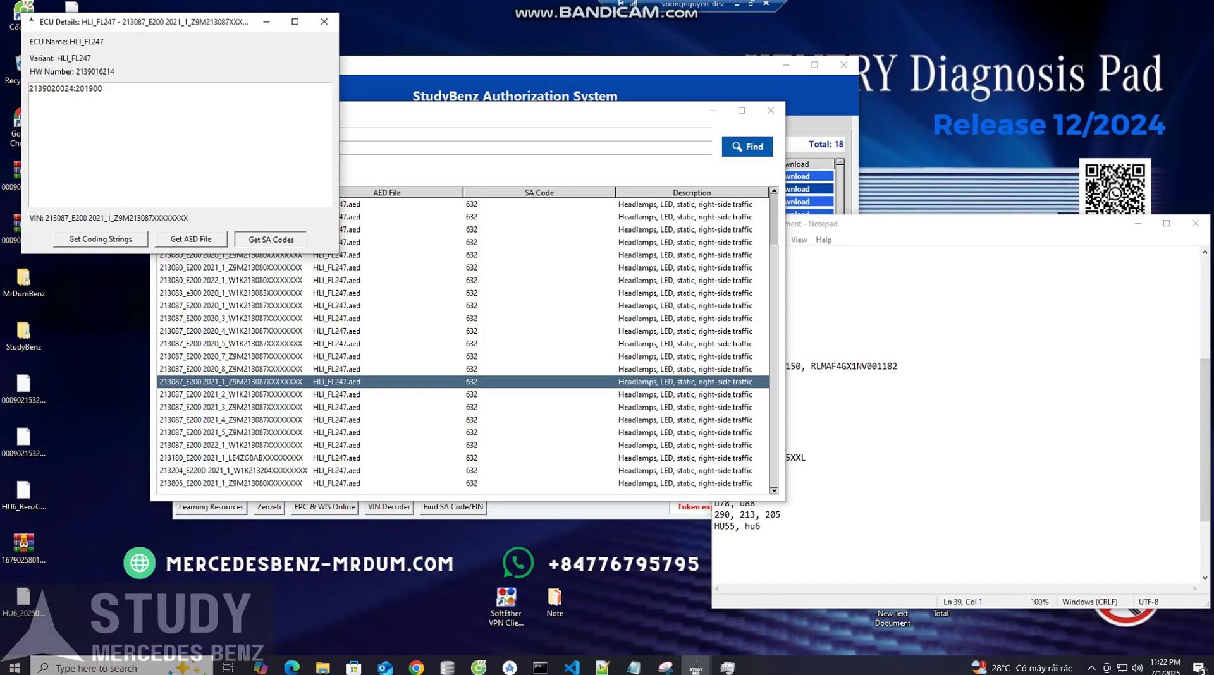
scroll(276, 228, "down", 10)
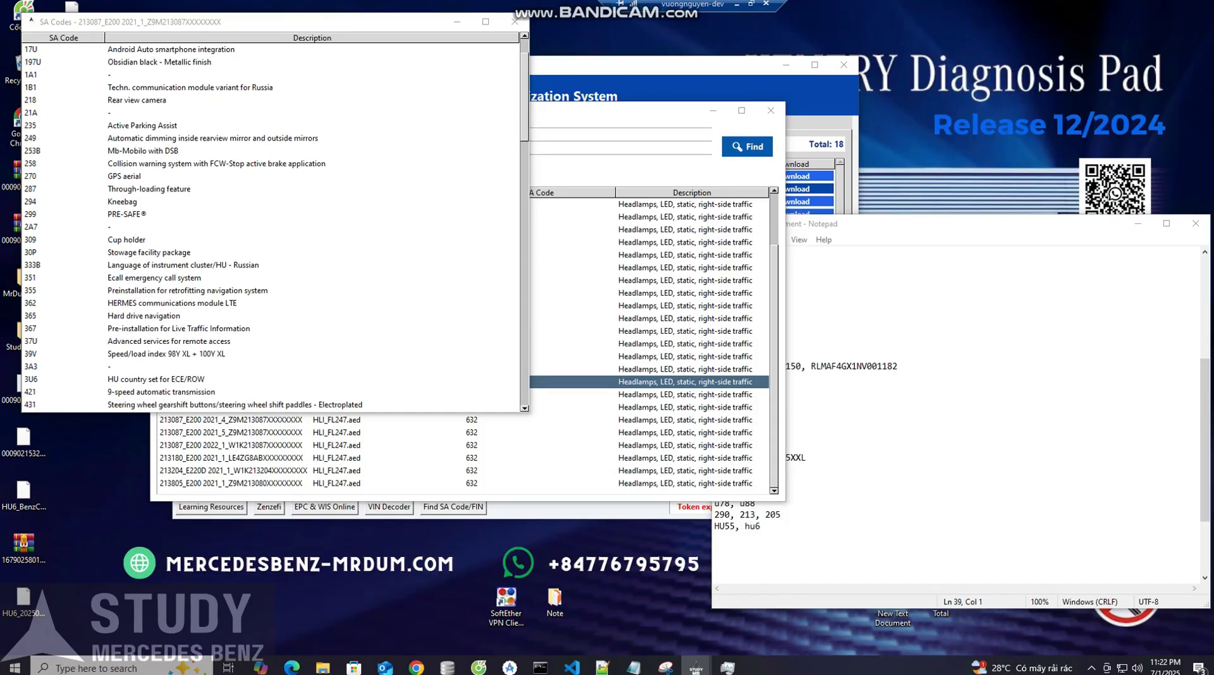
scroll(276, 228, "down", 2)
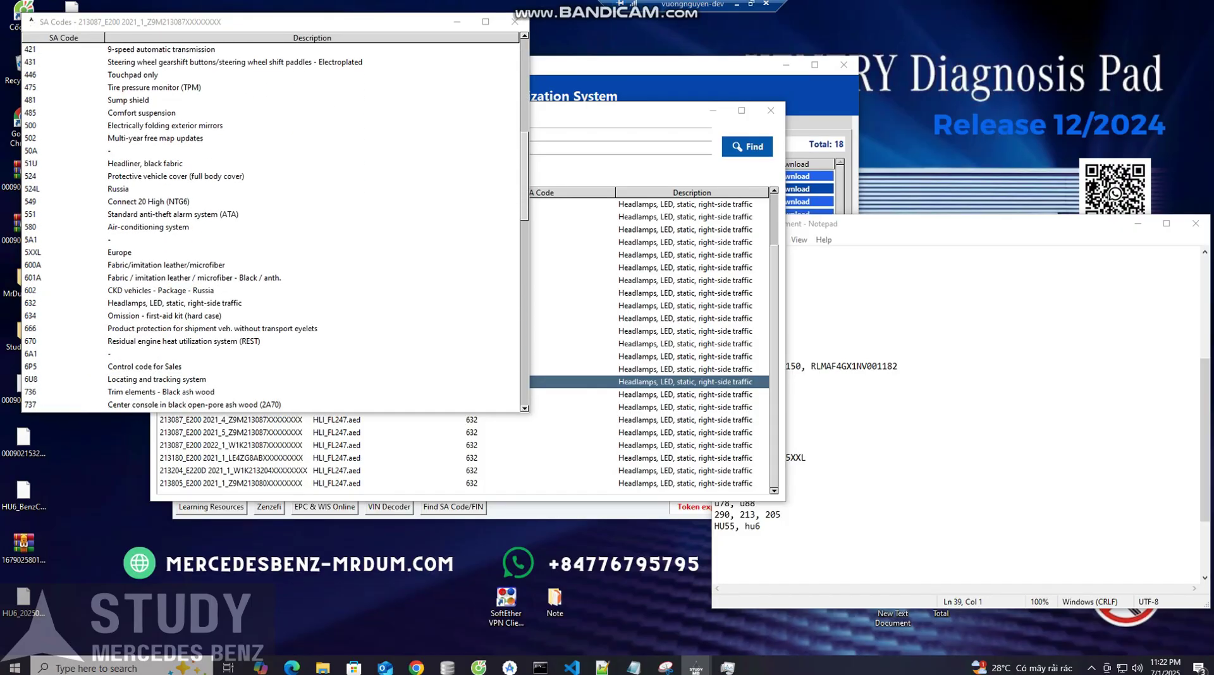
left_click(161, 277)
left_click(175, 290)
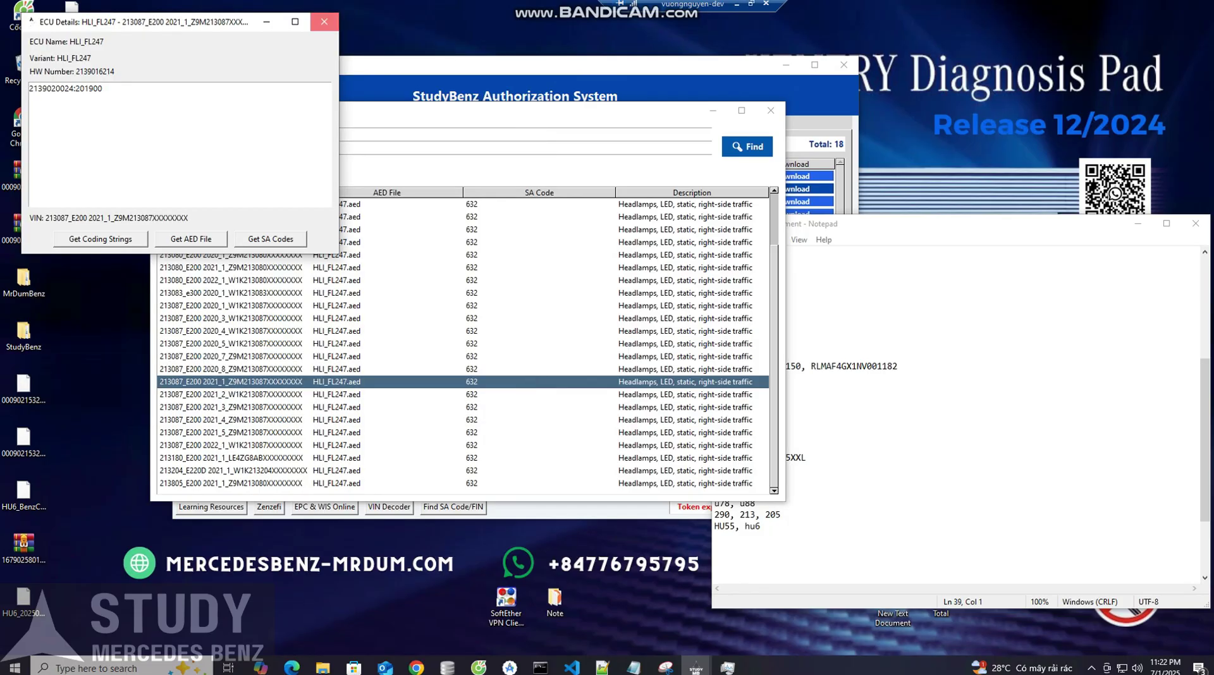
left_click(324, 21)
Search SA codes u78, u88 with ECU hu6 for model FIN 213
key("ctrl+a")
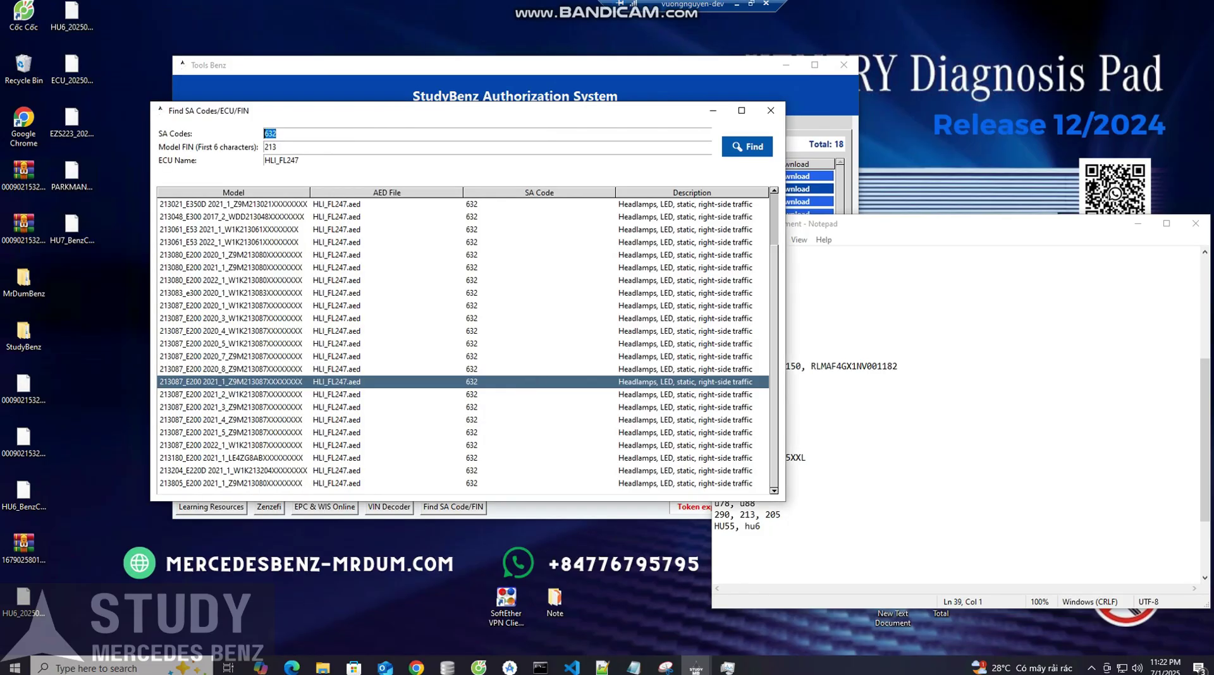
type("u78, u88")
left_click_drag(299, 161, 264, 160)
type("hu6")
key("Return")
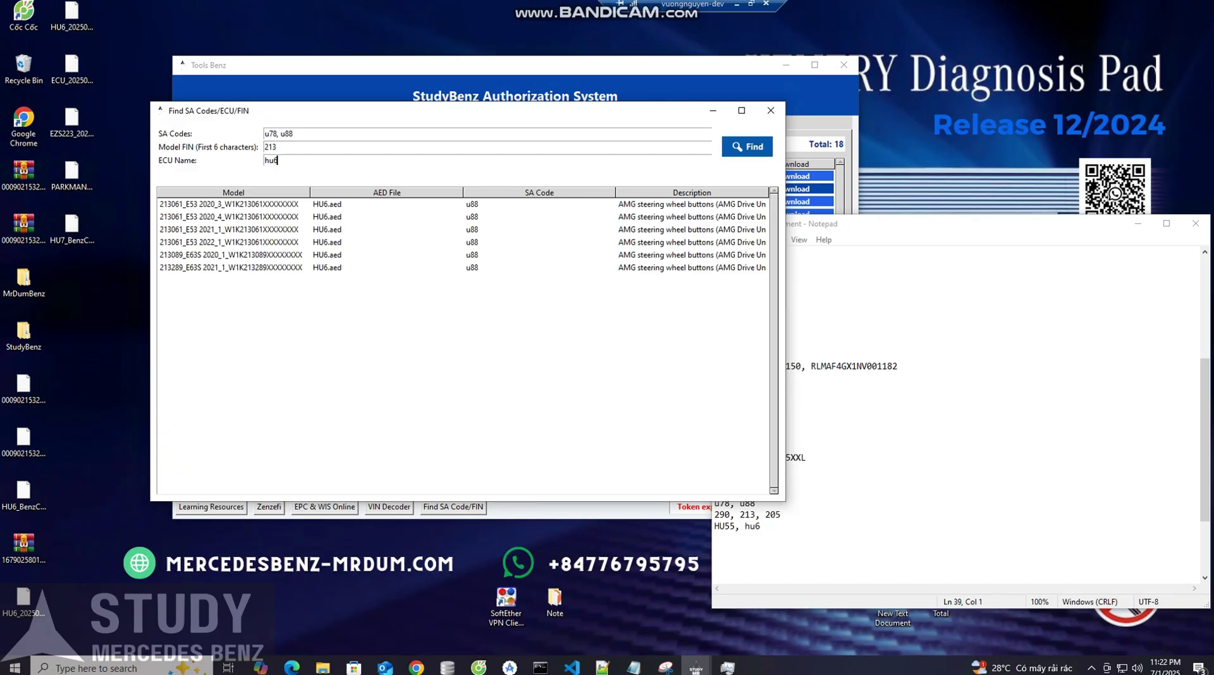
Highlight the 213061_E53 results and the 213089_E63S 2020_1 entry in the search results
left_click(463, 229)
left_click(463, 204)
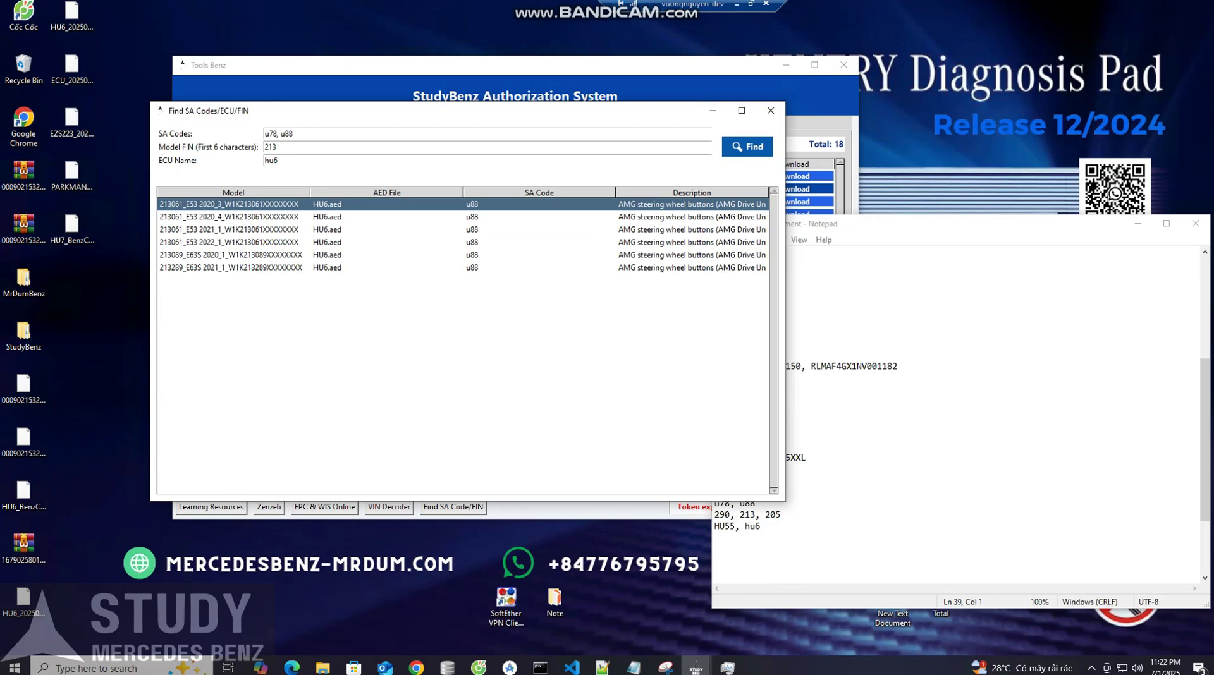
left_click(463, 217)
left_click(463, 254)
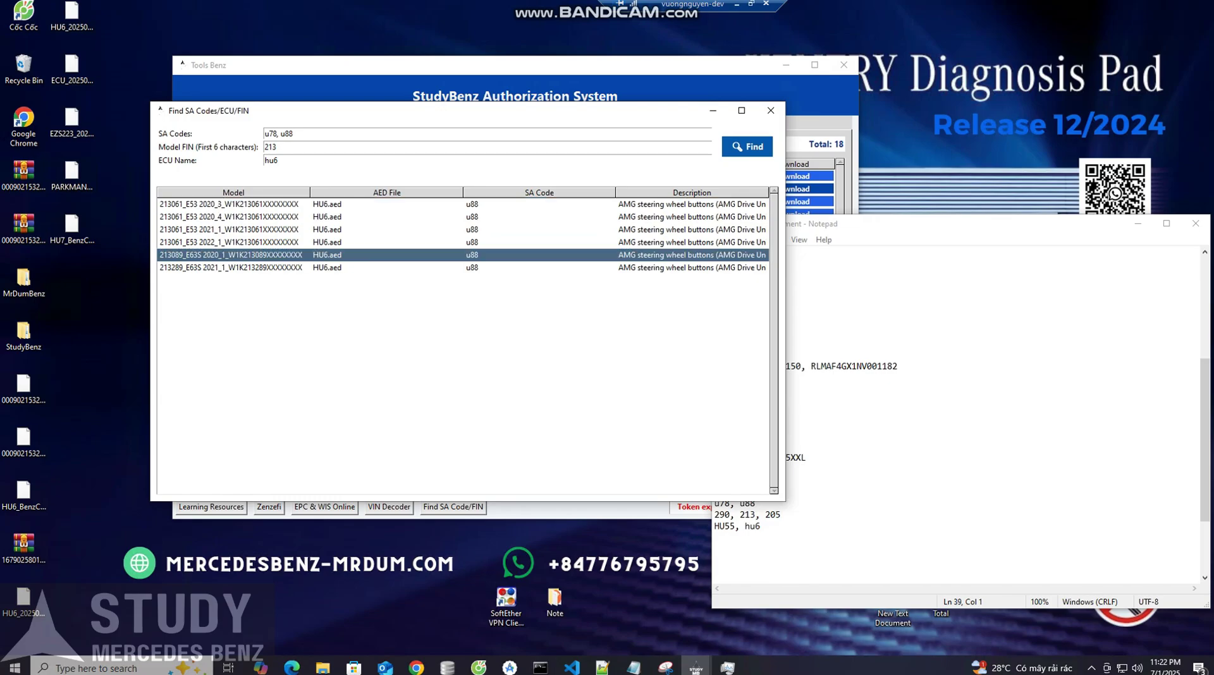
Search SA codes u78, u88 with ECU hu55 for model FIN 213
left_click(281, 160)
key("BackSpace")
type("55")
key("Return")
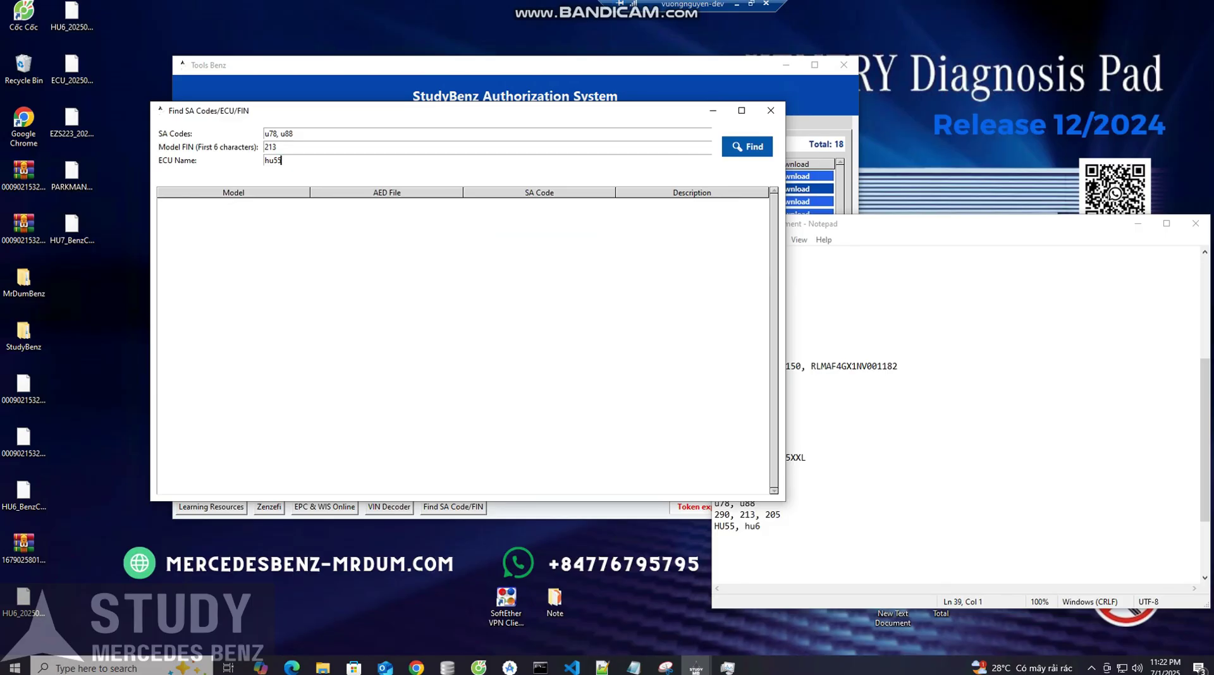
Search SA code u78 alone with ECU hu55 for model FIN 213
key("BackSpace")
key("Return")
type("5")
key("BackSpace")
key("BackSpace")
key("BackSpace")
key("Return")
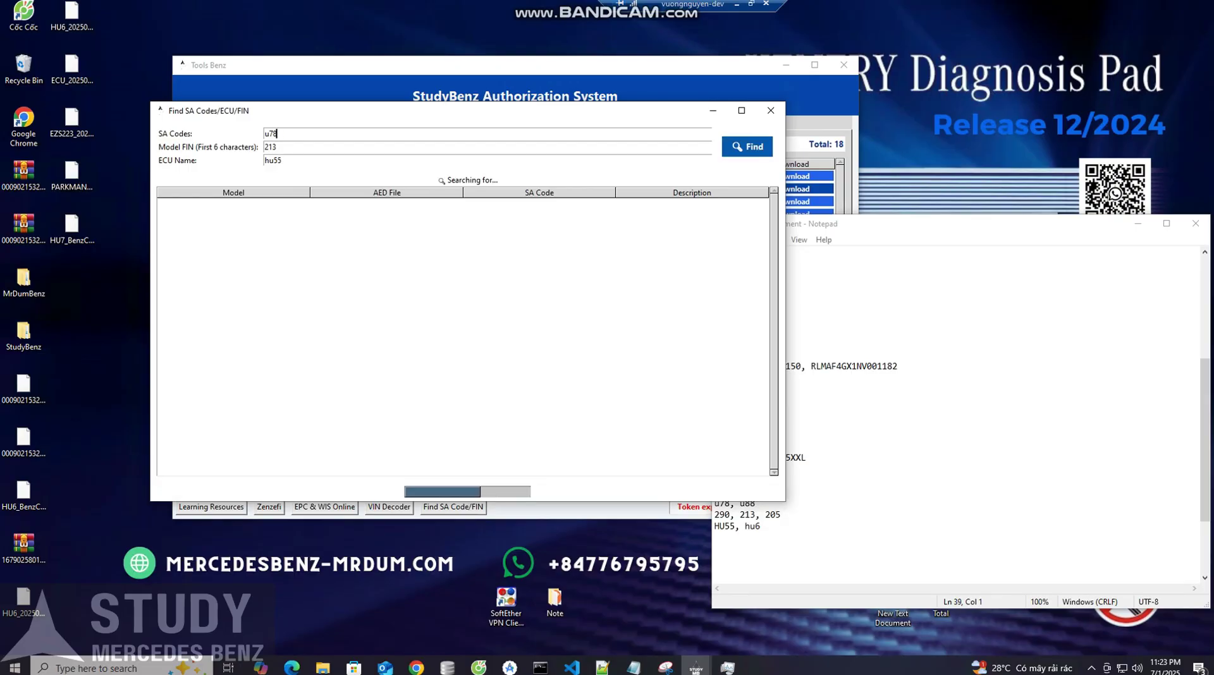
Review the SA codes of the 213089_E63S 2017_13 entry, highlight its U78 row, and close the list and the ECU details
left_click(232, 229)
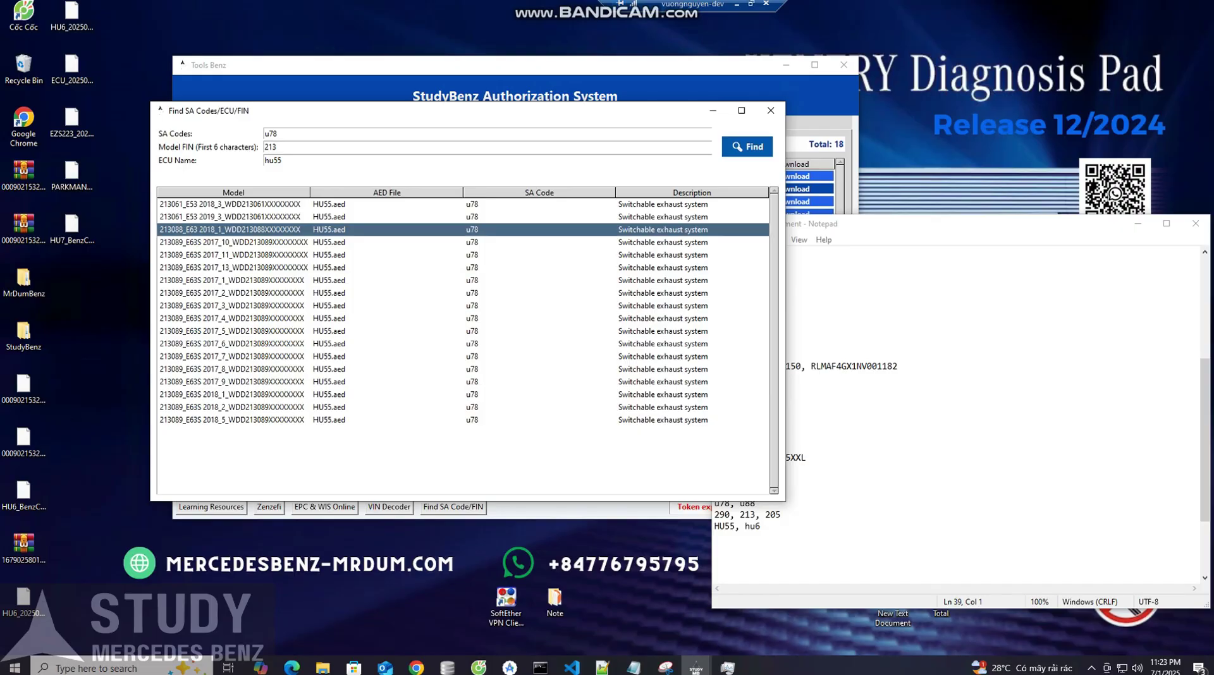
double_click(232, 268)
left_click(287, 255)
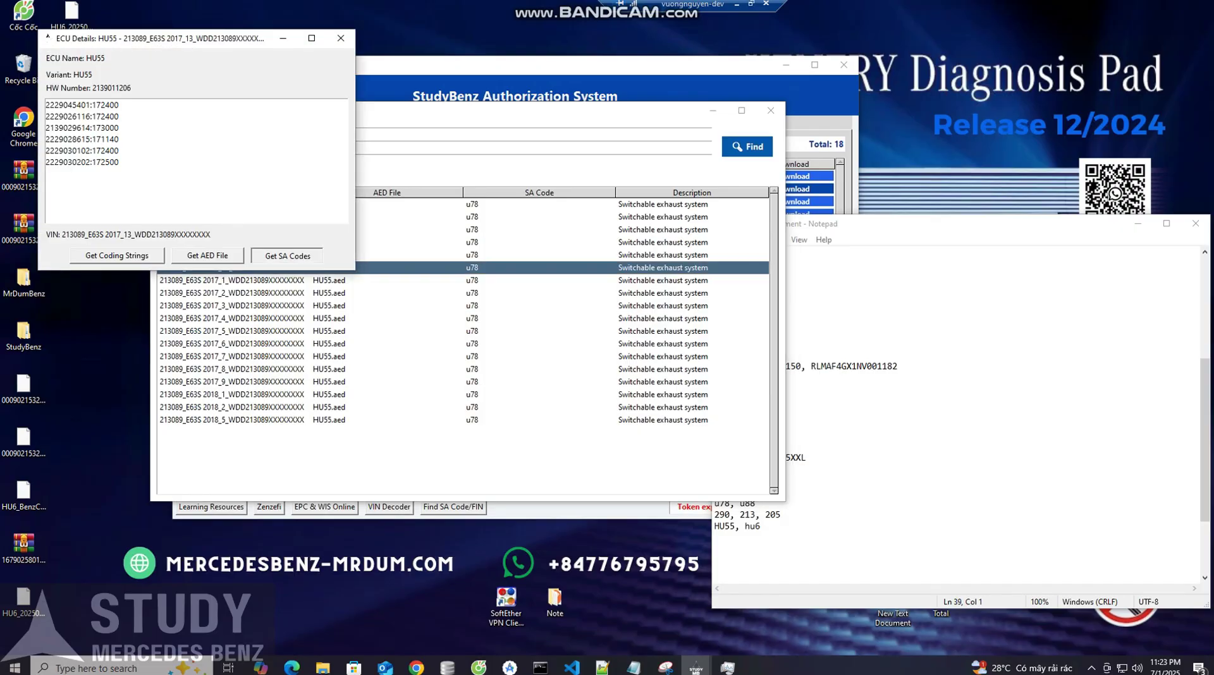
scroll(303, 253, "down", 15)
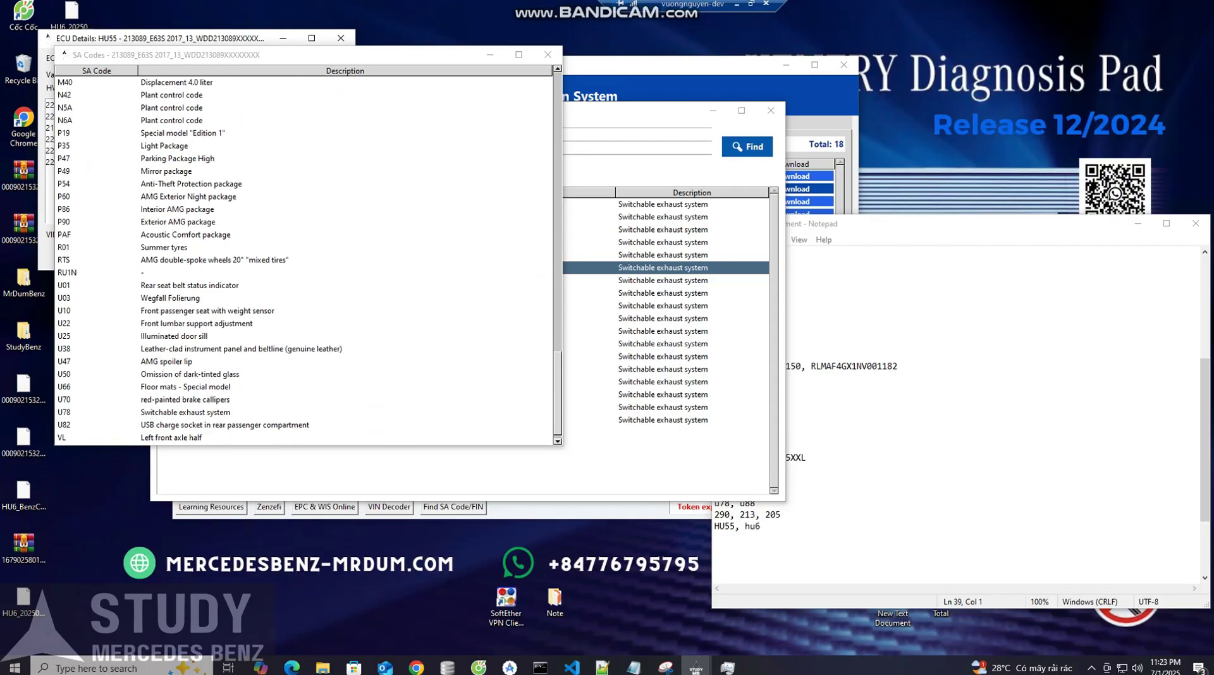
scroll(304, 253, "down", 1)
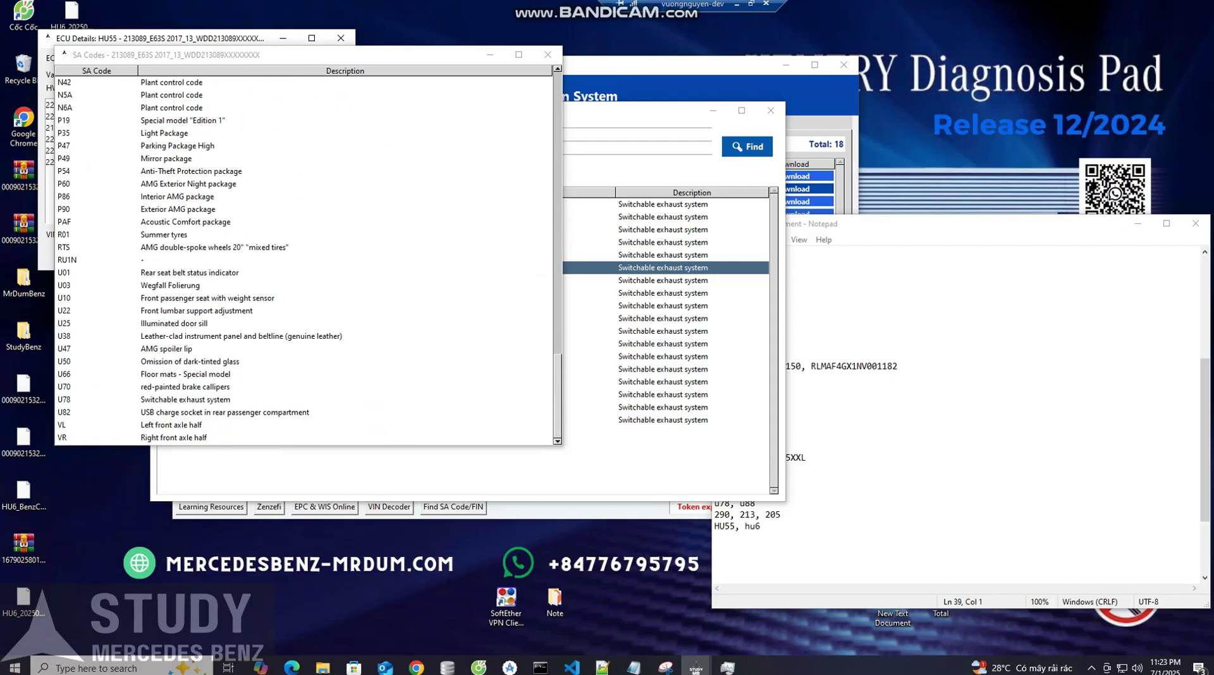
left_click(184, 400)
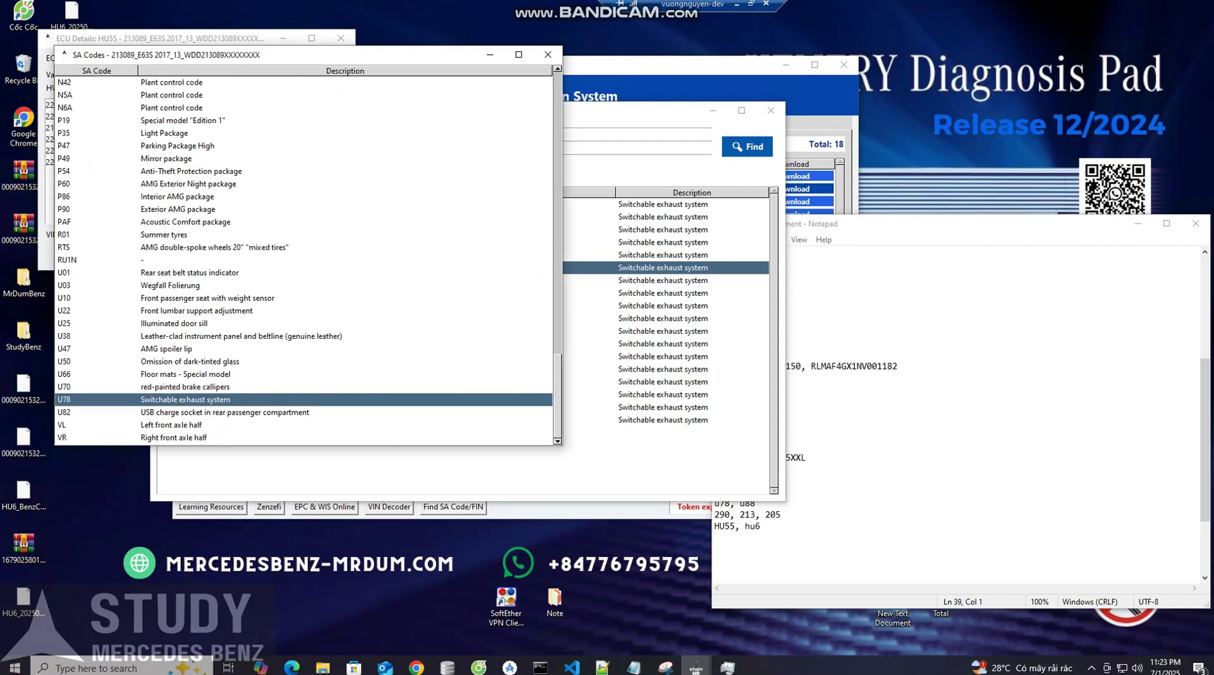
left_click(547, 54)
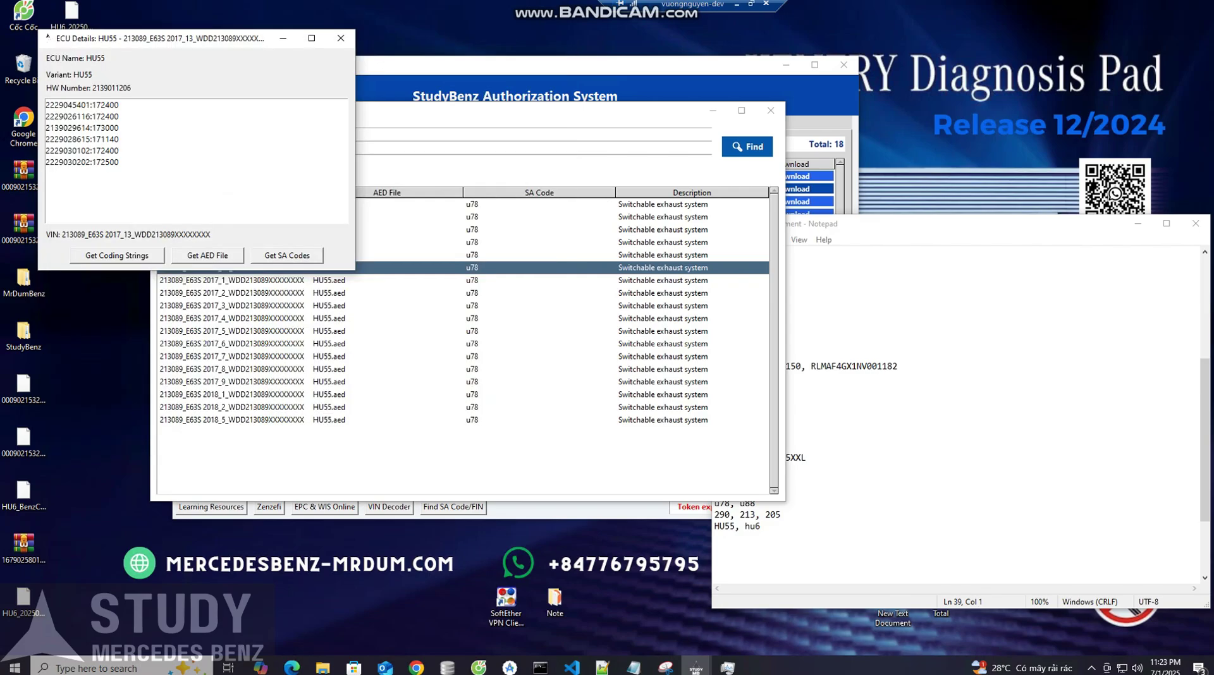
left_click(340, 38)
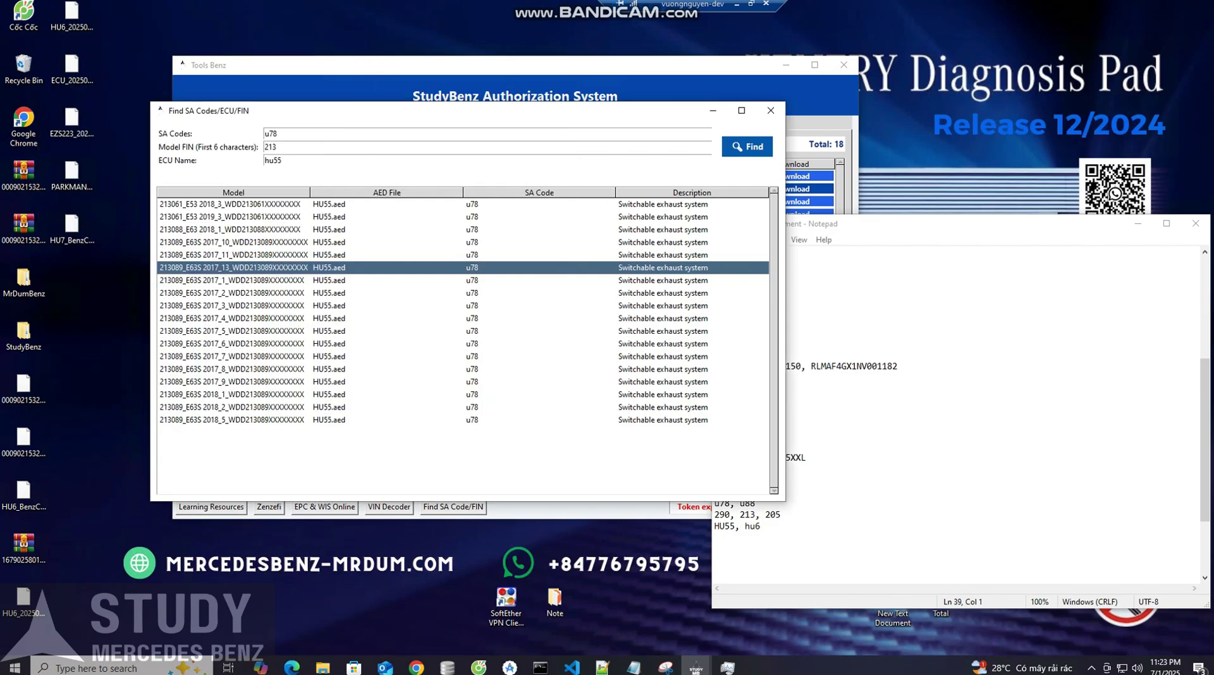
Search SA code u78 with ECU hu55 for model FIN 205
key("Tab")
type("205")
key("Return")
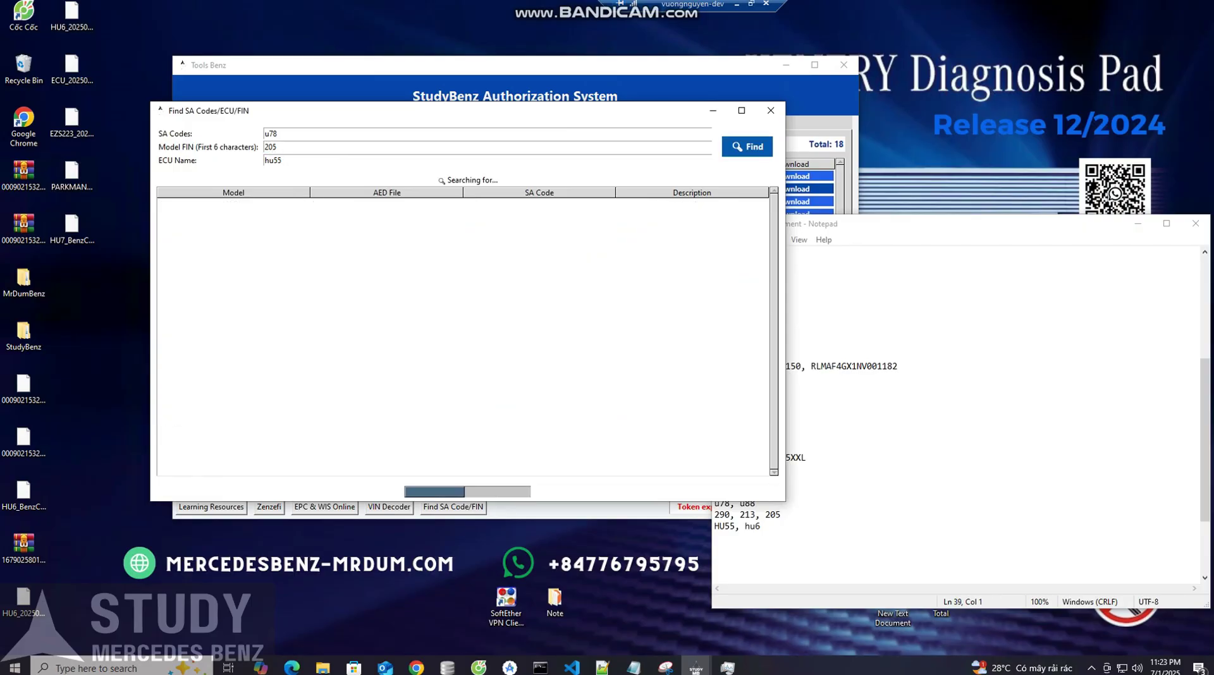
Review the SA codes of the 205087_C63S 2019_1 entry, highlighting its U78 and U88 rows, and close the list
left_click(462, 229)
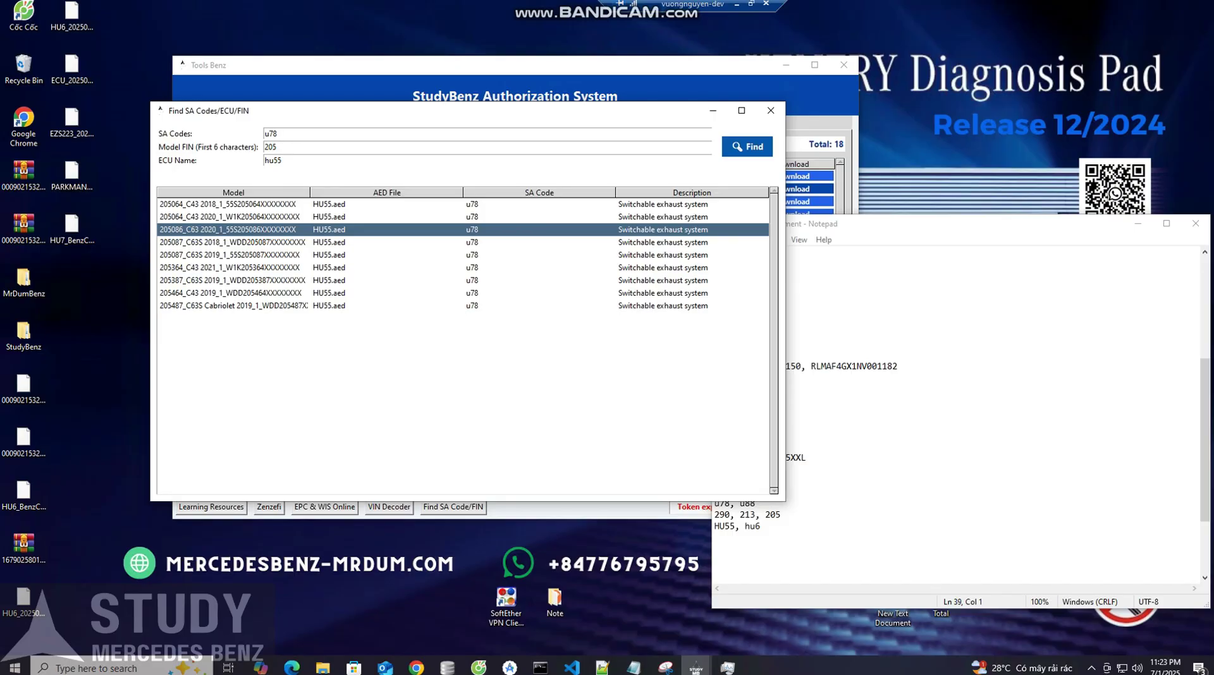
double_click(462, 255)
left_click(320, 289)
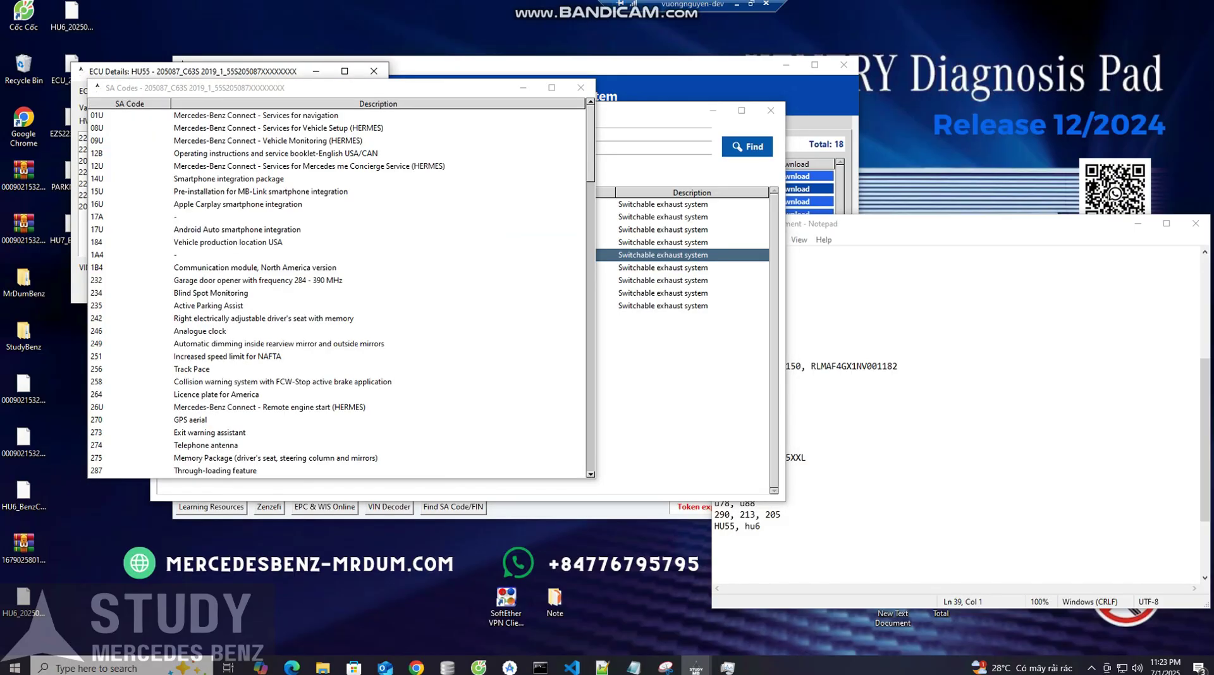
scroll(335, 291, "down", 20)
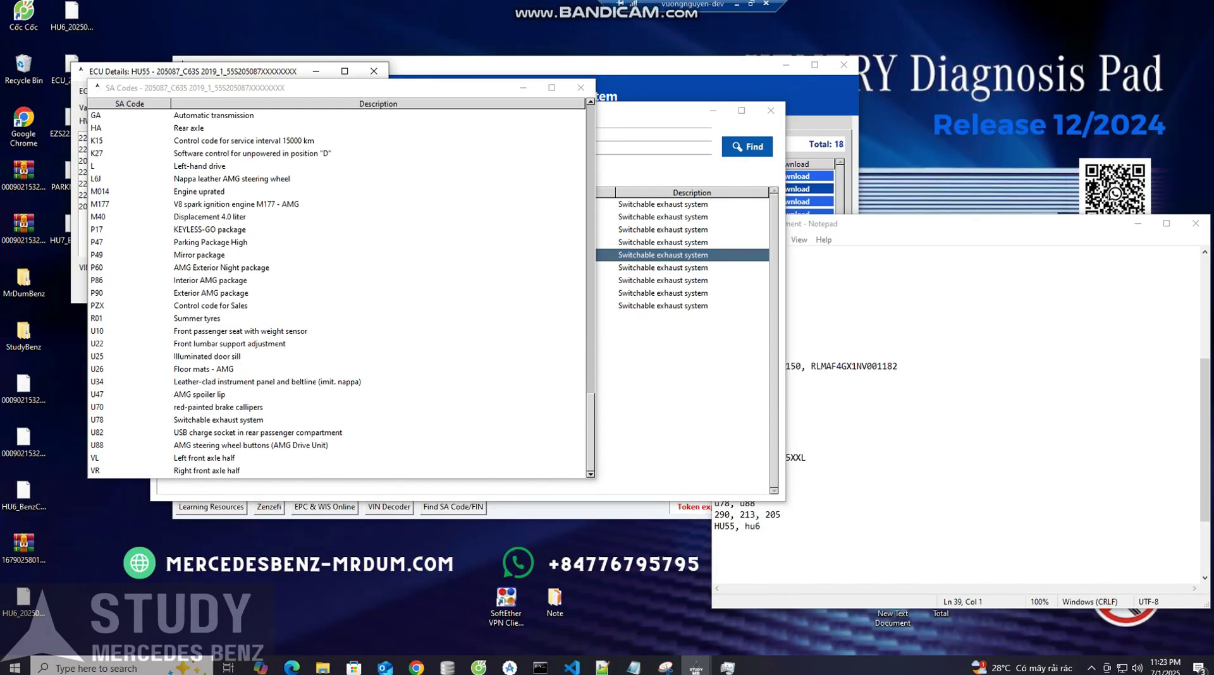
left_click(218, 419)
left_click(251, 445)
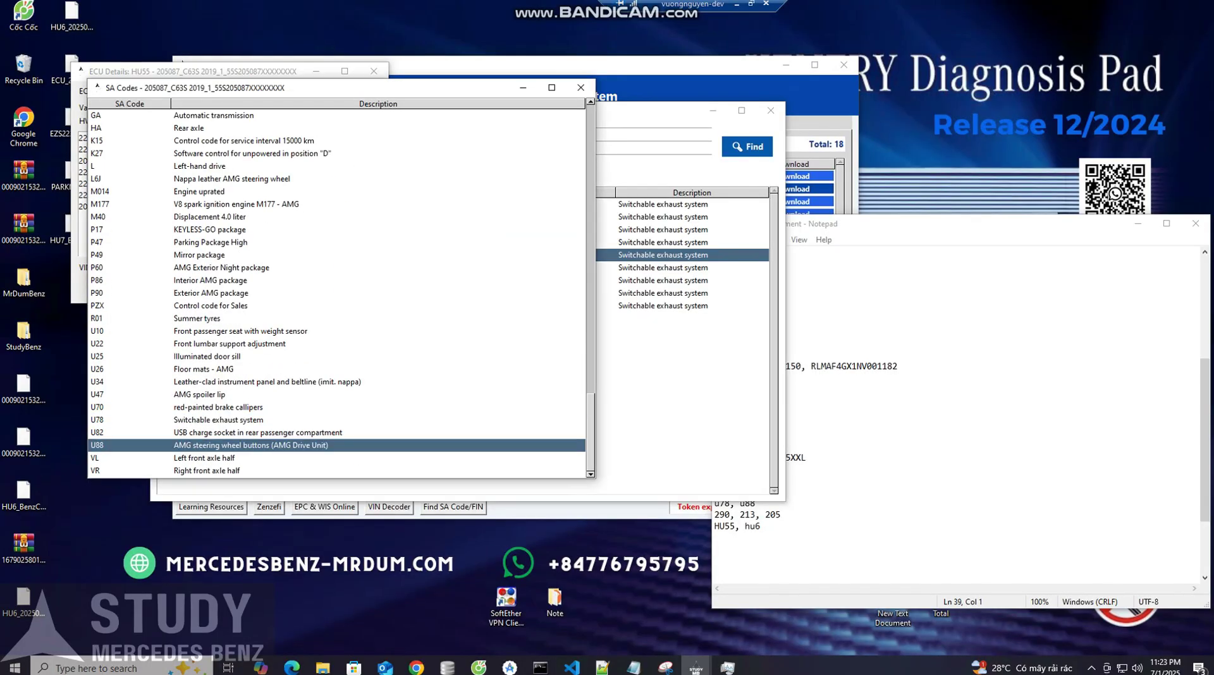
left_click(218, 419)
left_click(579, 88)
left_click(126, 242)
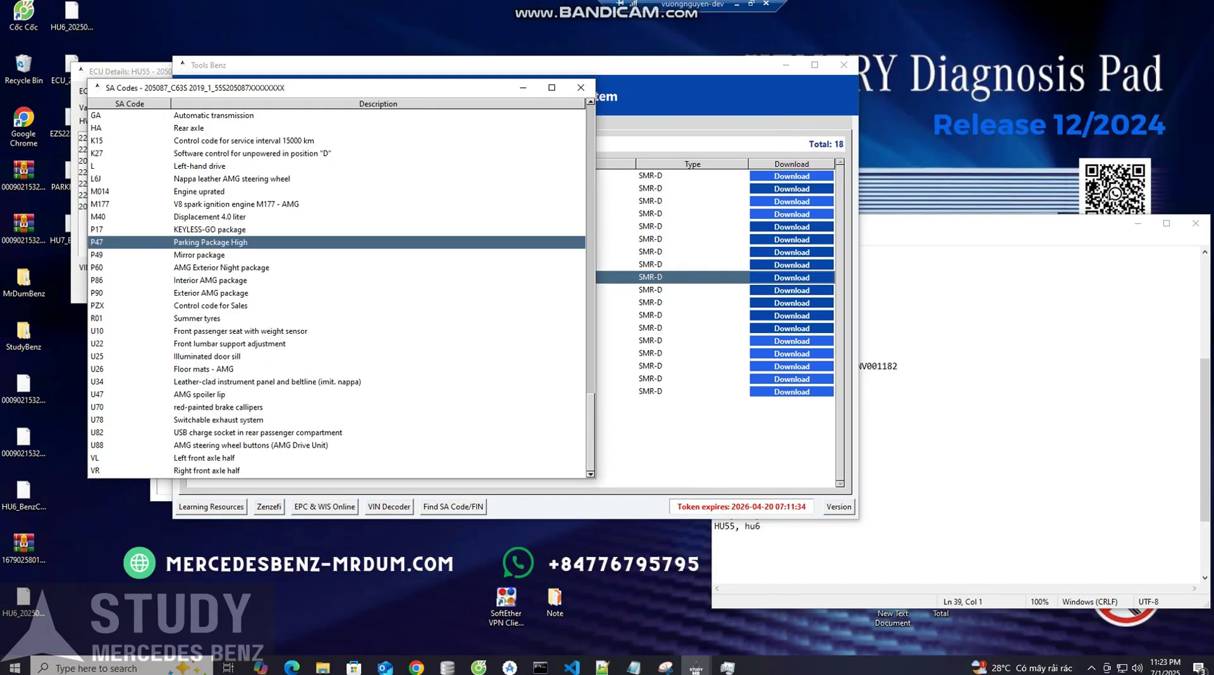
left_click(580, 88)
left_click(126, 206)
right_click(130, 206)
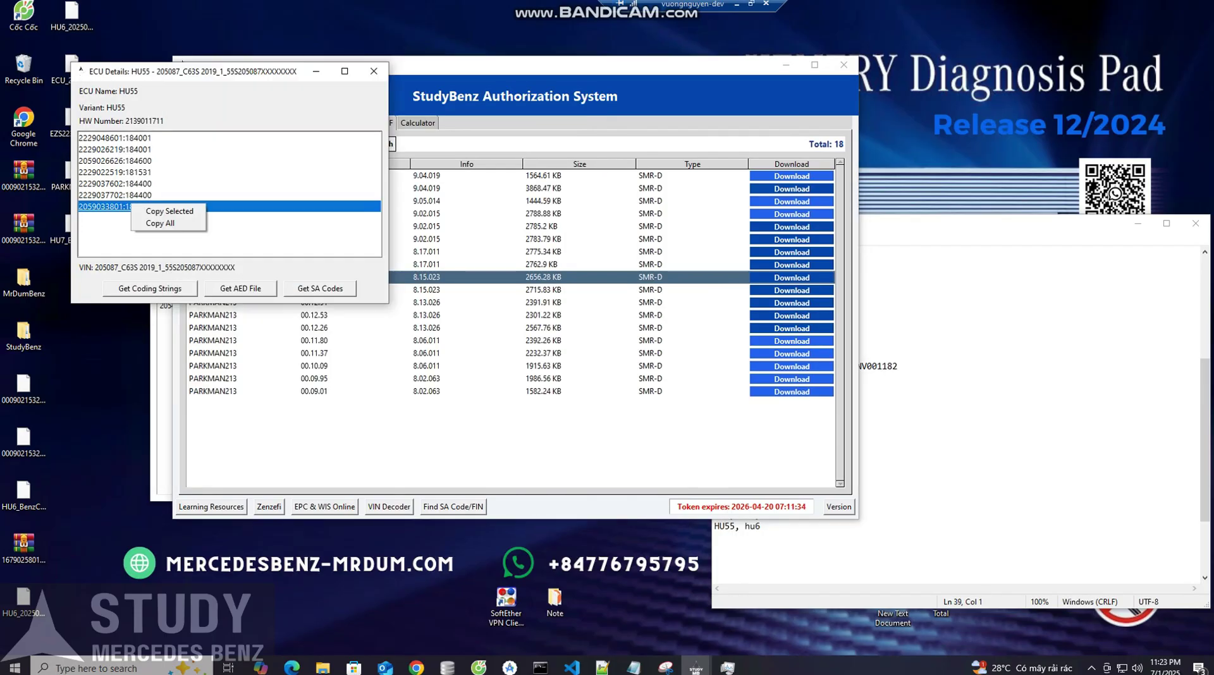
left_click_drag(189, 71, 271, 111)
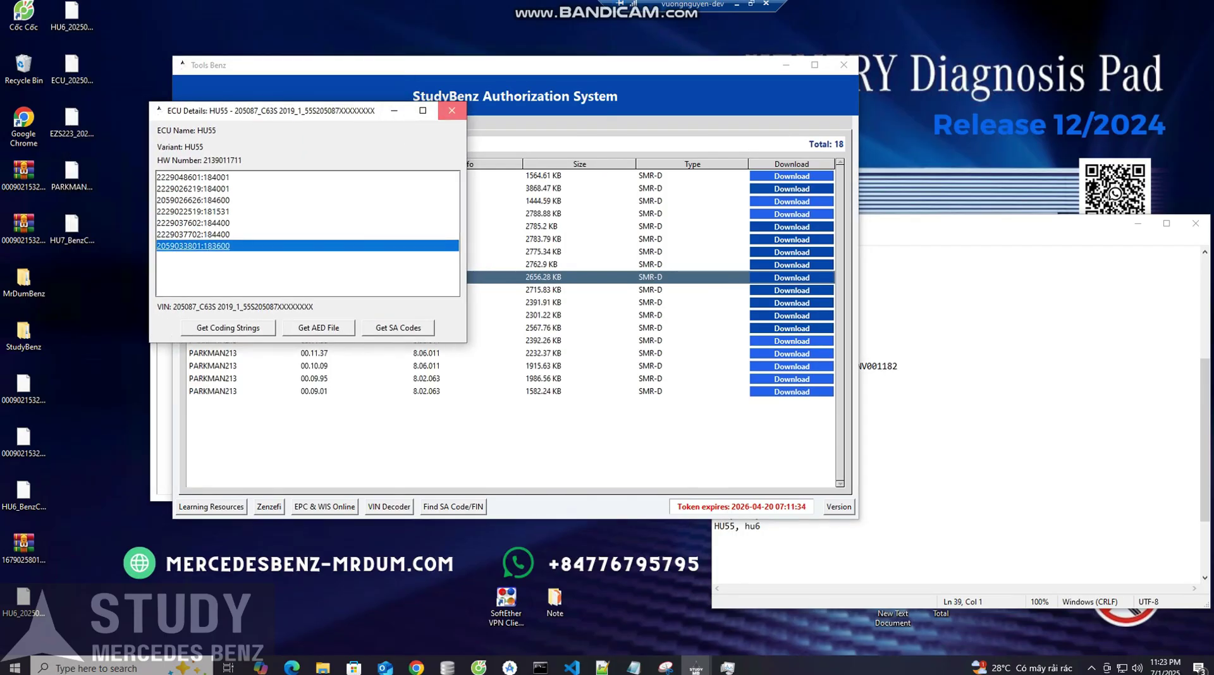
left_click(453, 110)
key("alt+Tab")
left_click(396, 230)
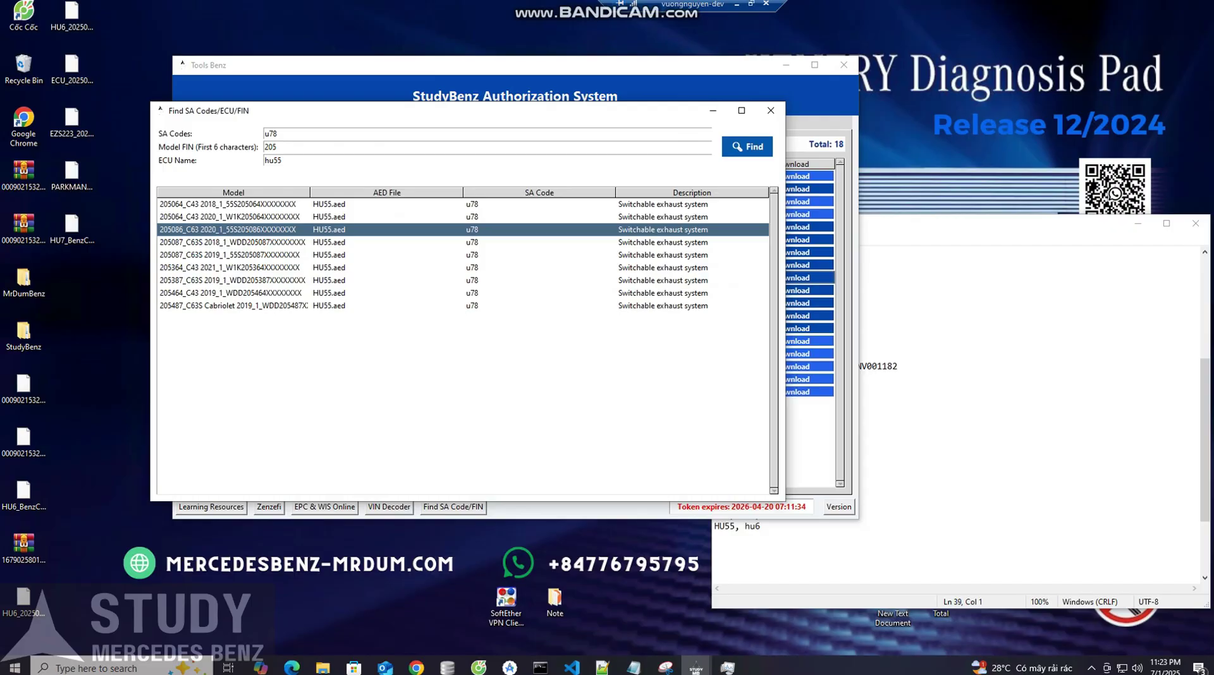
Search SA code u78 with ECU hu6 for model FIN 205
left_click(283, 160)
key("BackSpace")
key("BackSpace")
type("6")
key("Return")
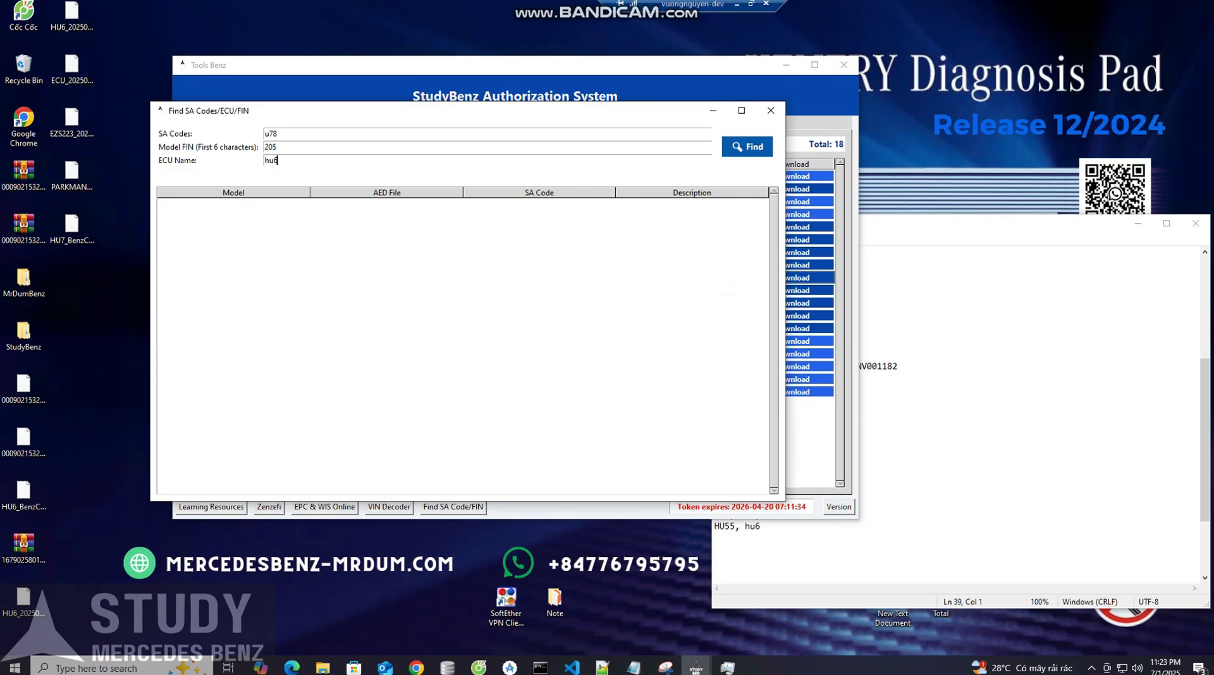
Search SA code u78 with ECU hu6 for model FIN 290
key("BackSpace")
type("6")
key("ctrl+a")
type("290")
key("Return")
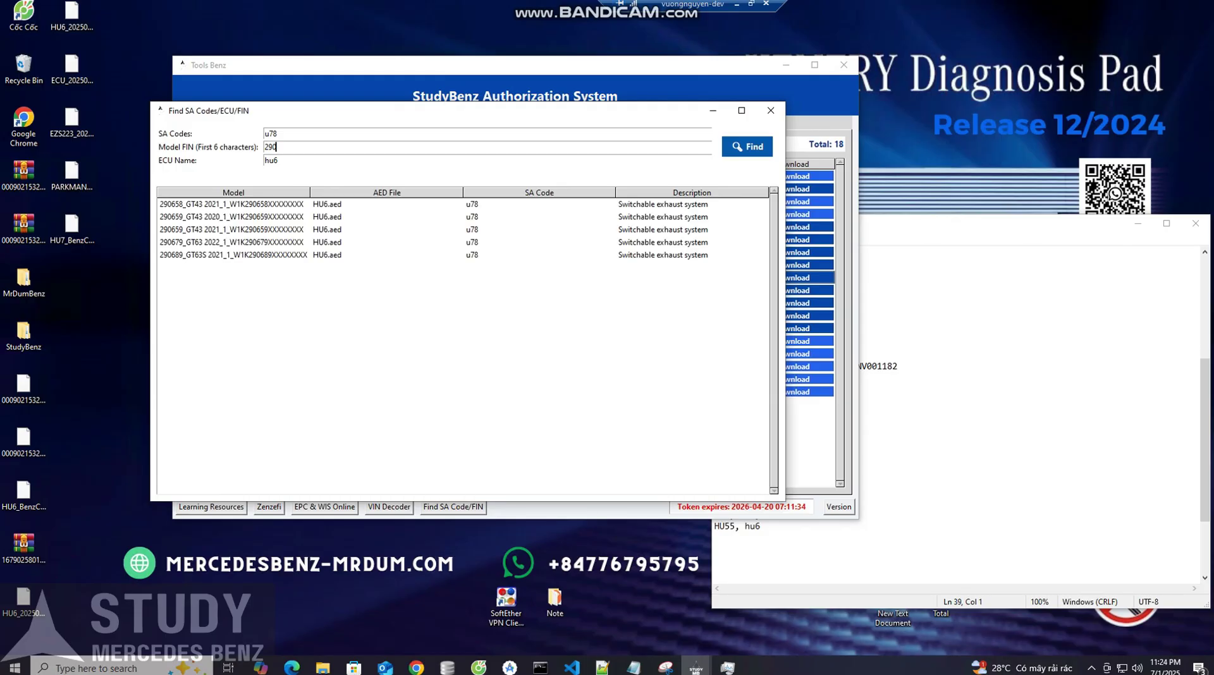
Search SA code u78 with ECU hu6 for model FIN 167 and look through the listed models
key("ctrl+a")
left_click(277, 133)
key("Tab")
type("167")
key("Return")
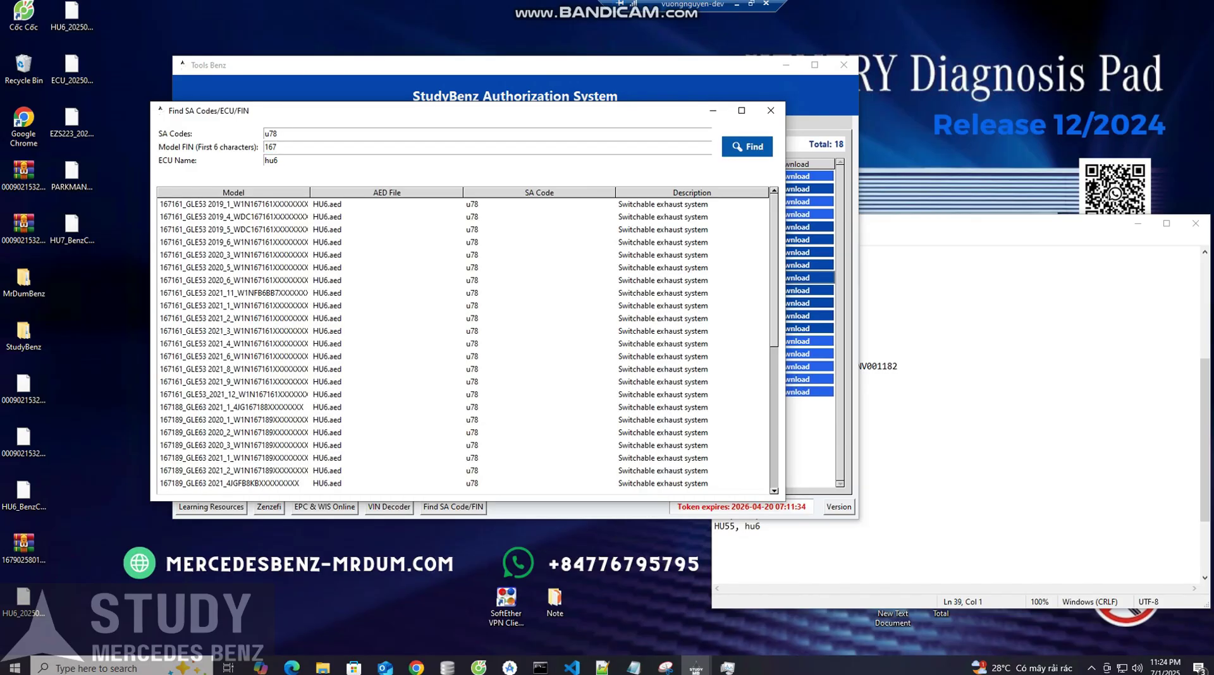
scroll(463, 343, "down", 7)
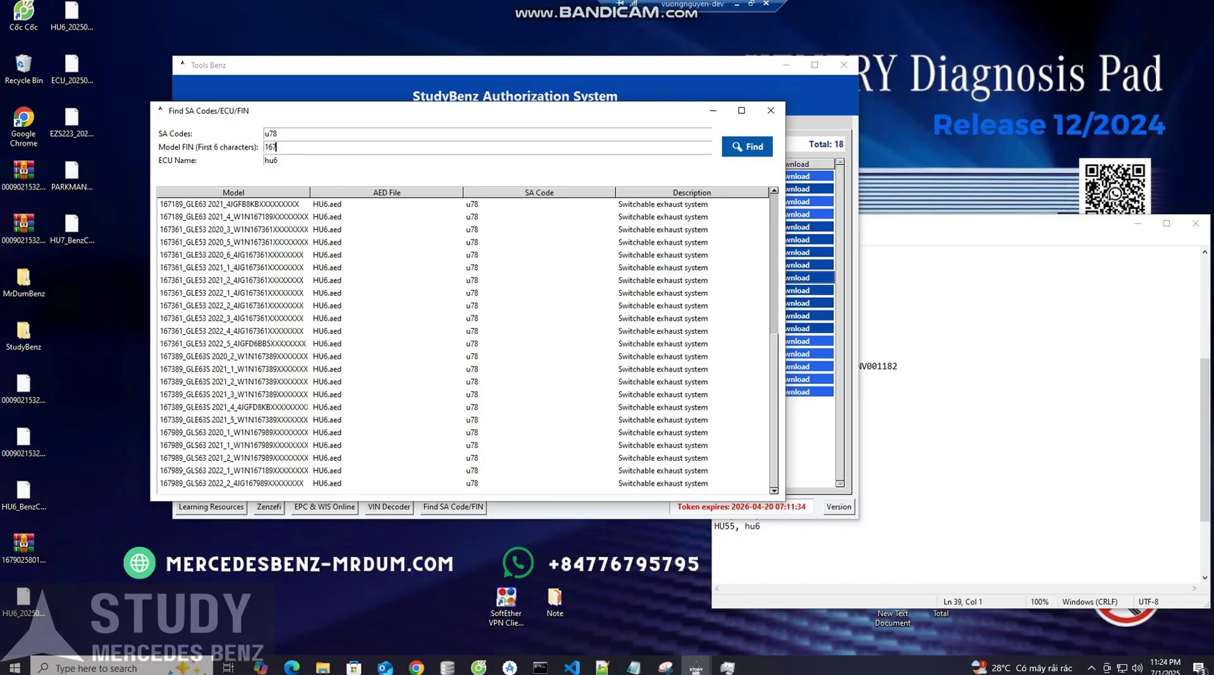
scroll(463, 343, "up", 2)
scroll(463, 343, "up", 2)
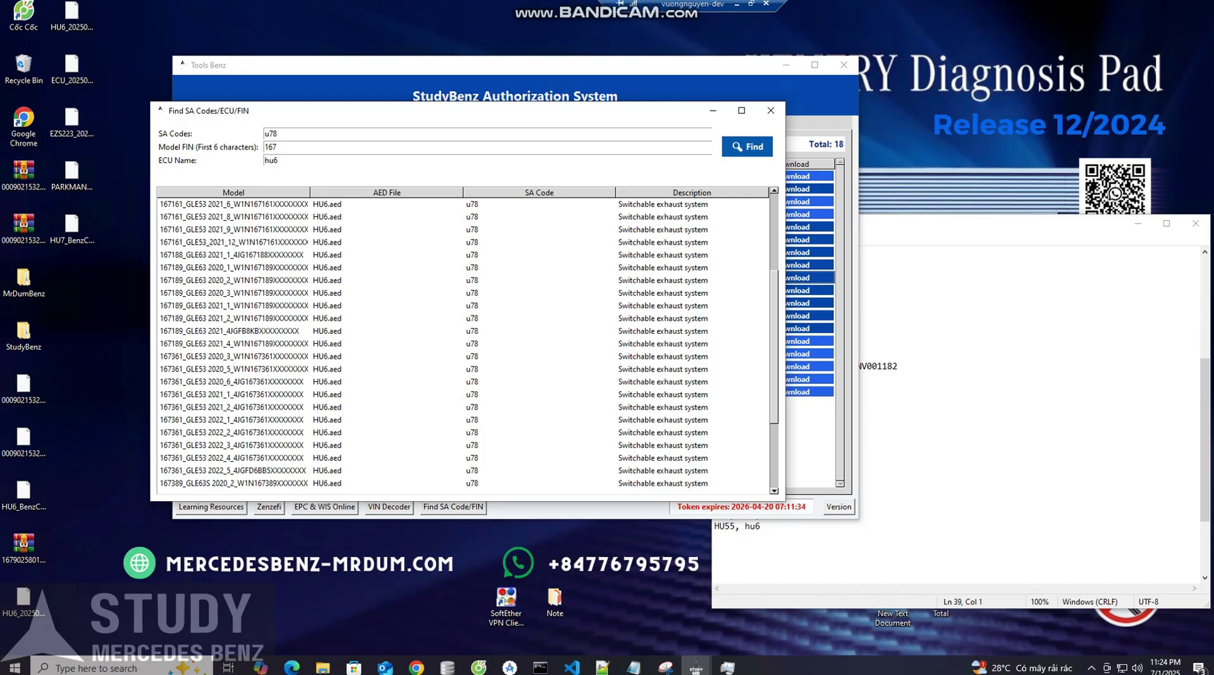
Search SA codes u78, u88 with ECU hu6 for model FIN 167361
type("63")
key("Return")
Review the SA codes of the 167361_GLE53 2022_3 entry, and close the list and its ECU details
double_click(232, 267)
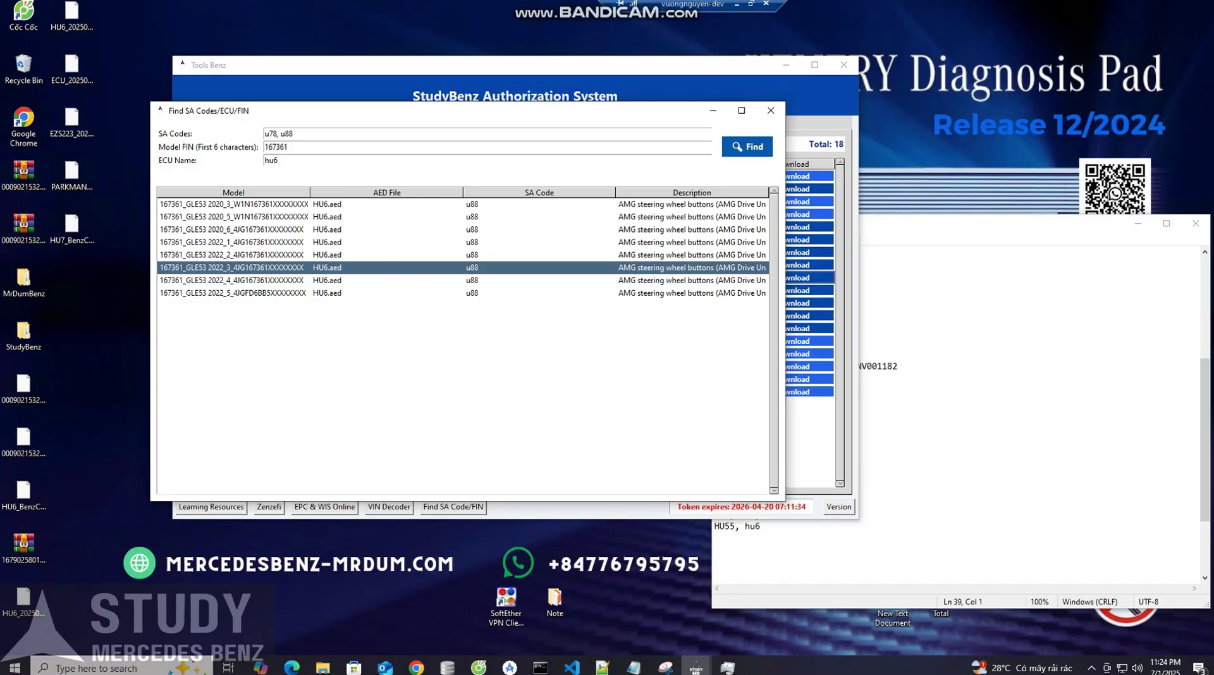
left_click(353, 322)
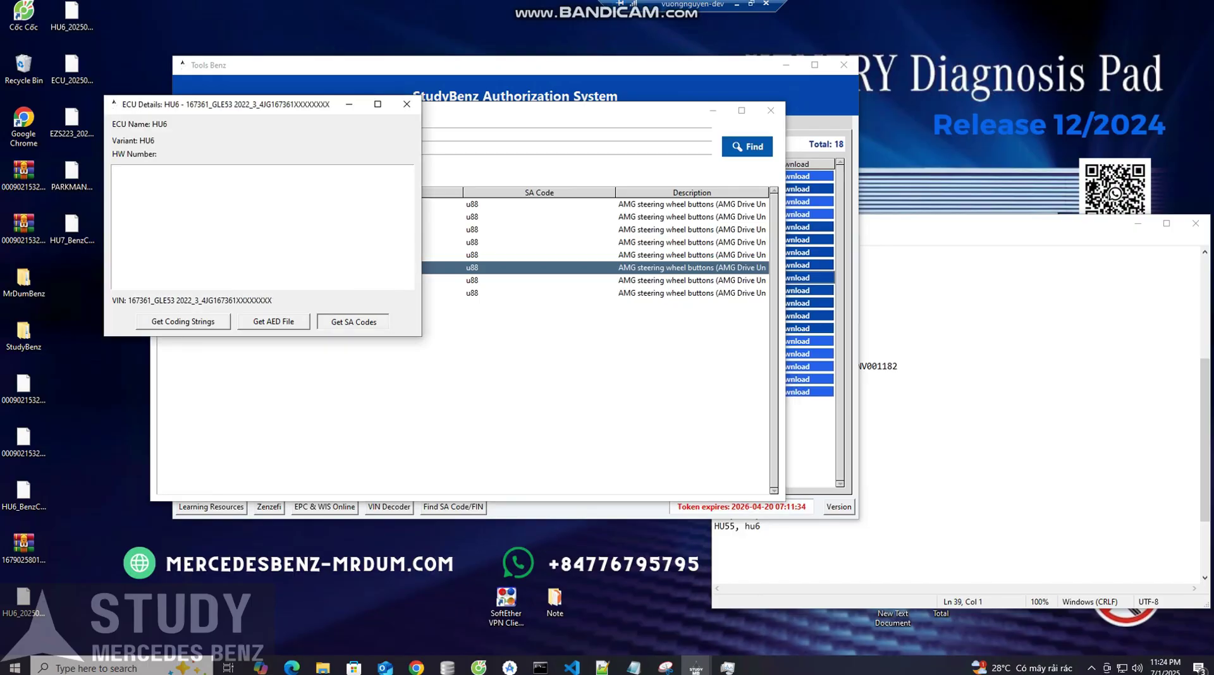
left_click(353, 322)
scroll(353, 322, "down", 15)
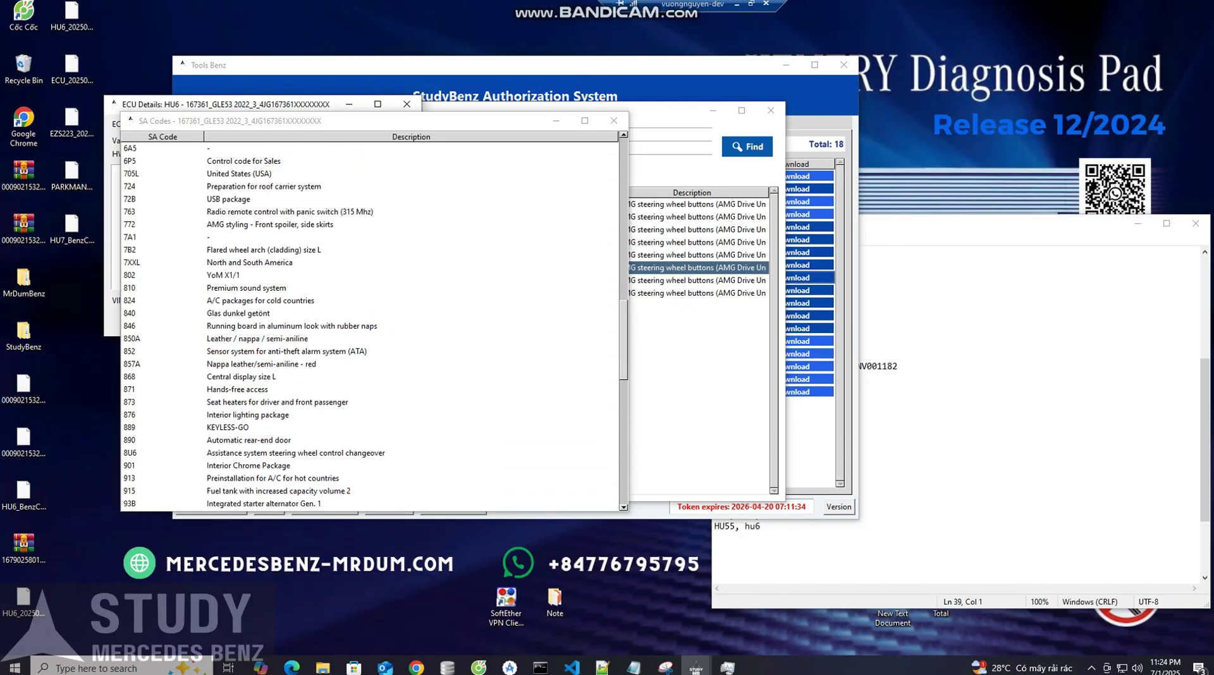
scroll(376, 326, "down", 1)
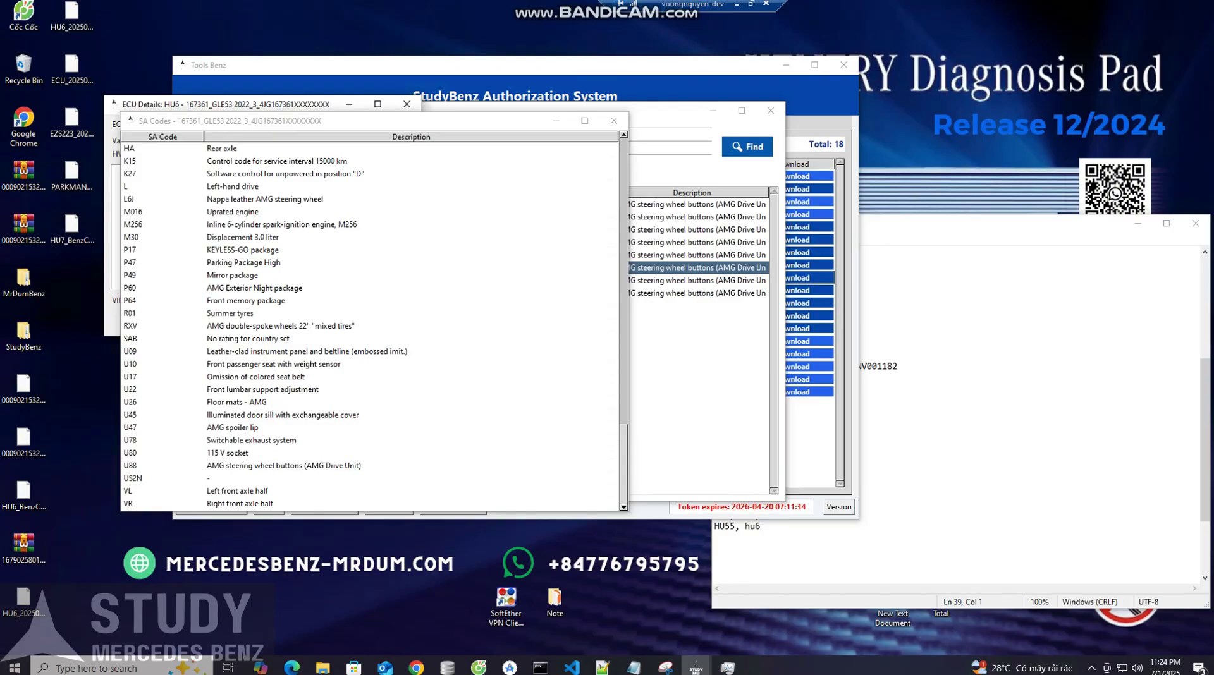
scroll(376, 326, "up", 10)
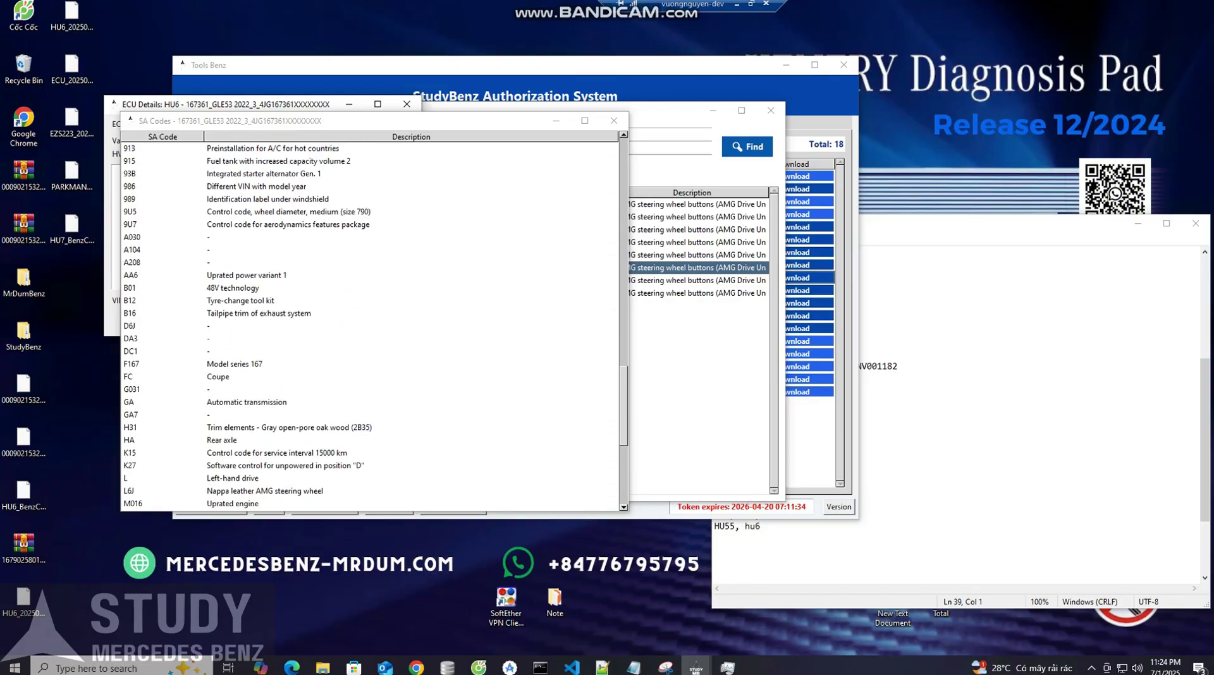
left_click(613, 120)
left_click(407, 104)
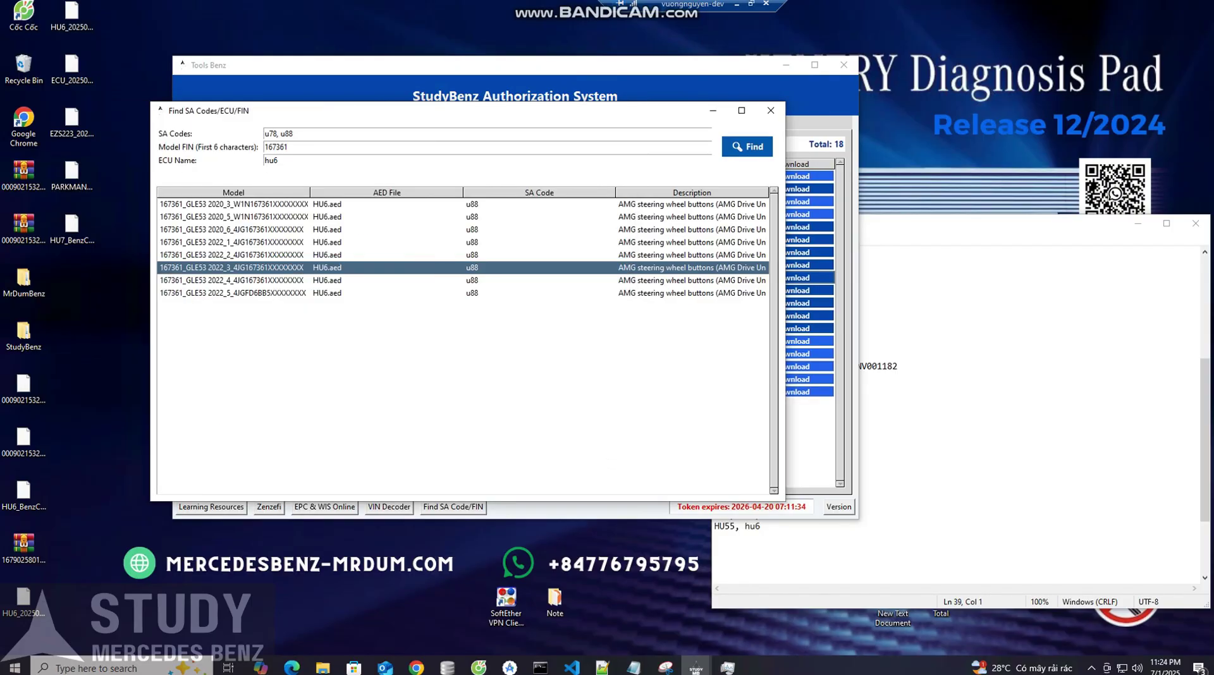